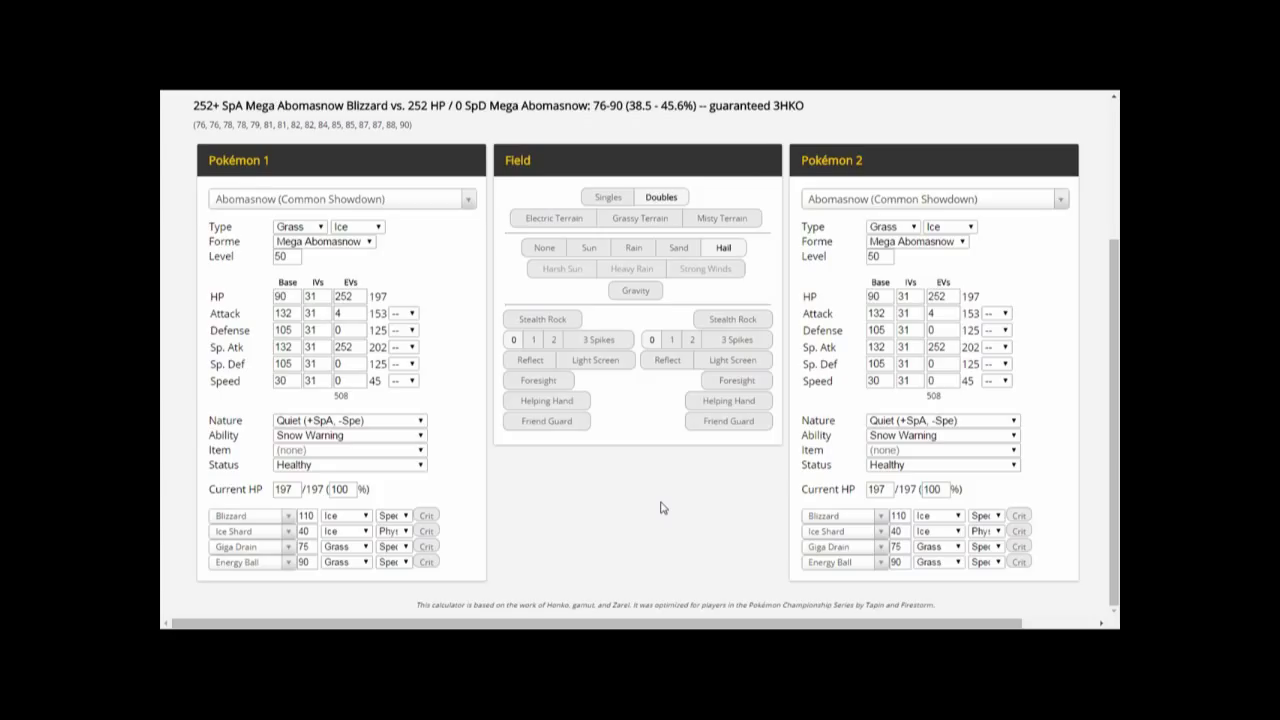
- Open Nugget Bridge's Damage Calculator and load Girafarig's Blank Set as Pokémon 1
key("ctrl+Tab")
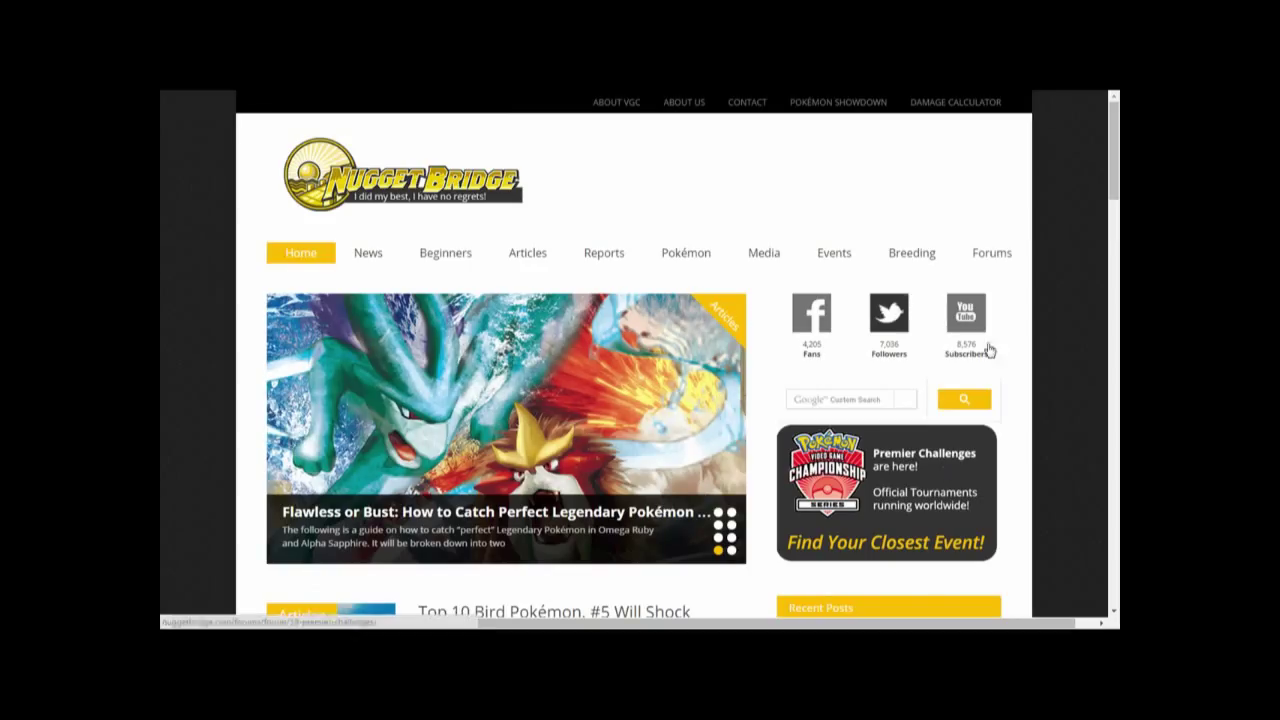
left_click(970, 107)
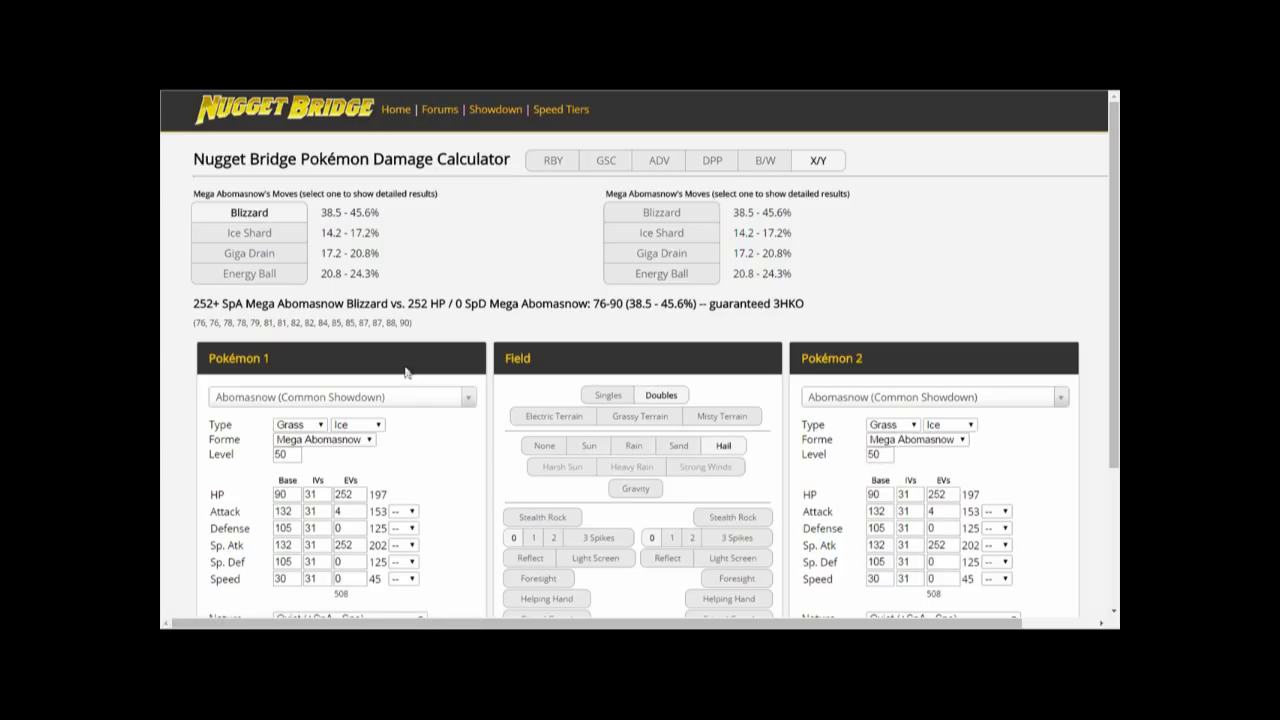
left_click(400, 402)
type("gi")
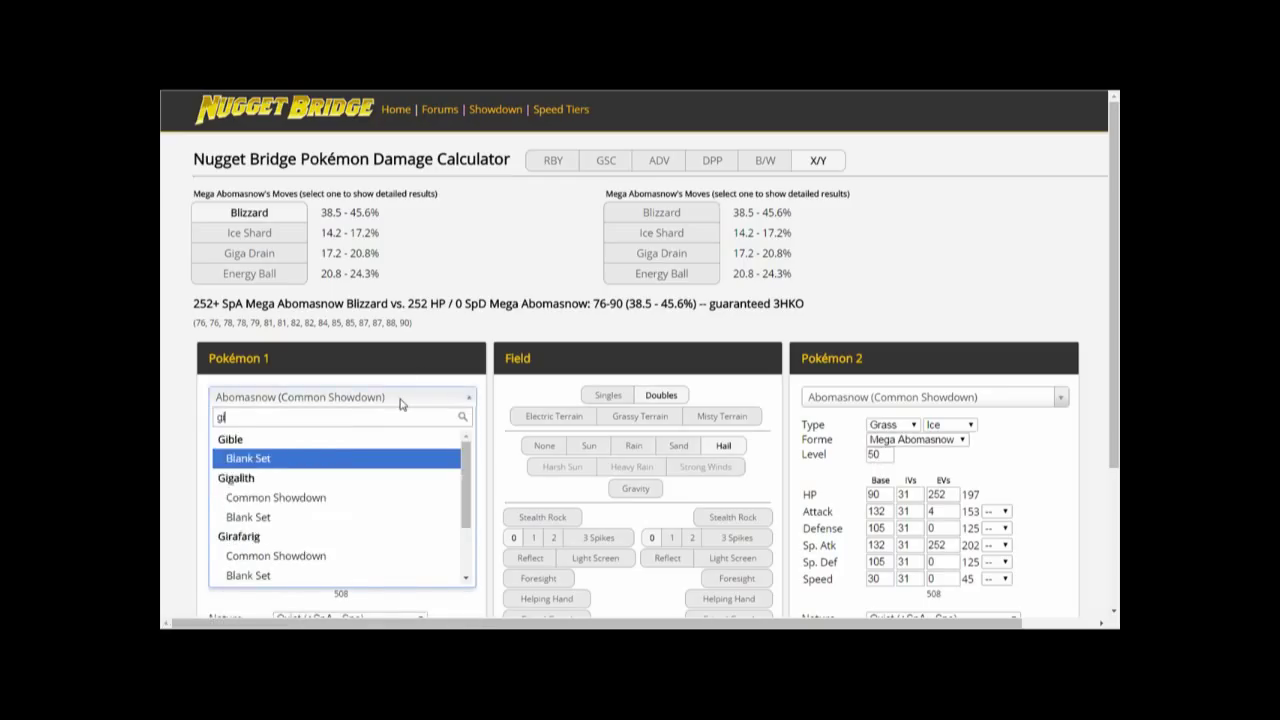
type("ra")
left_click(272, 482)
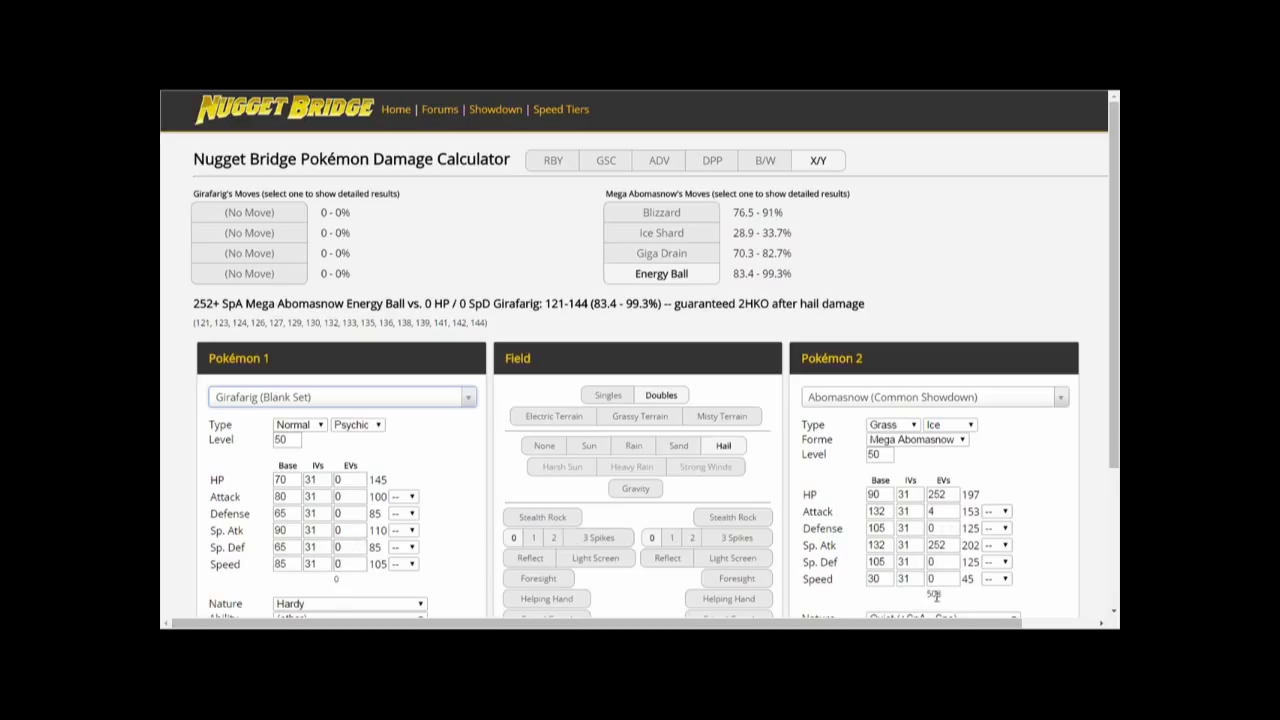
- Set Girafarig's EVs to 100 Attack, 100 Sp. Def, 252 HP and 252 Defense
double_click(340, 497)
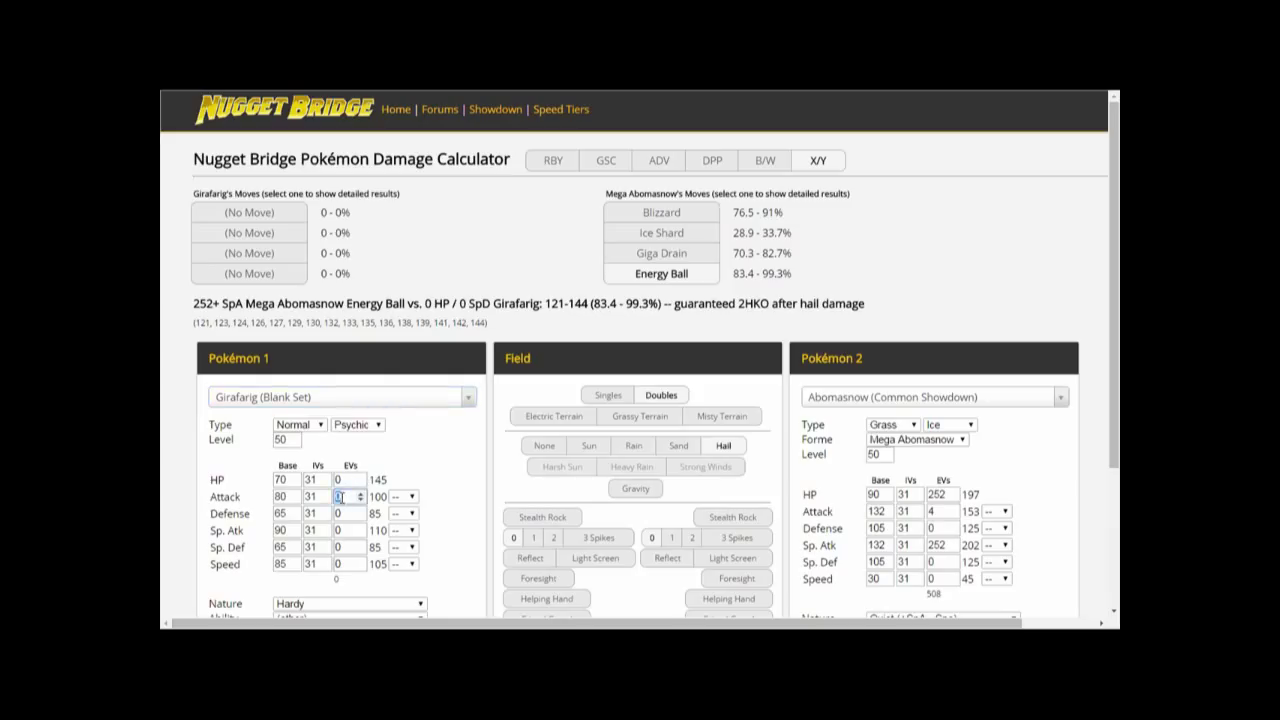
type("100")
double_click(345, 547)
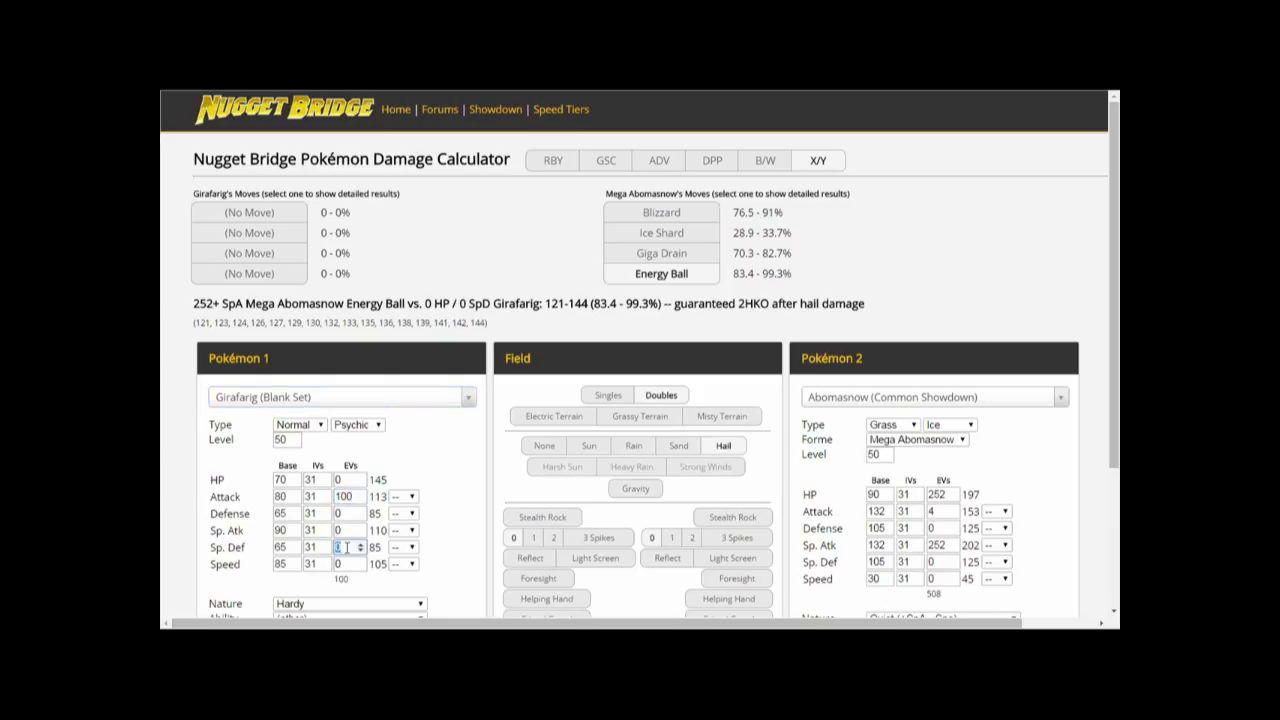
type("100")
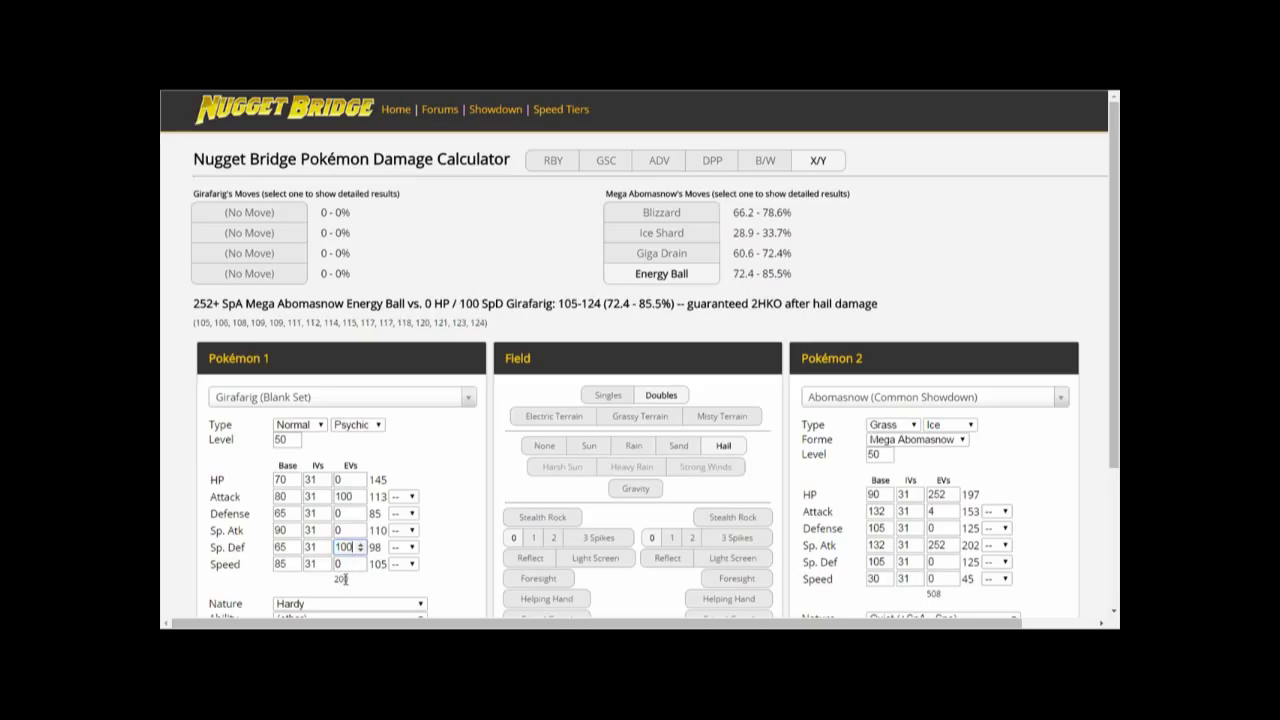
double_click(347, 479)
type("252")
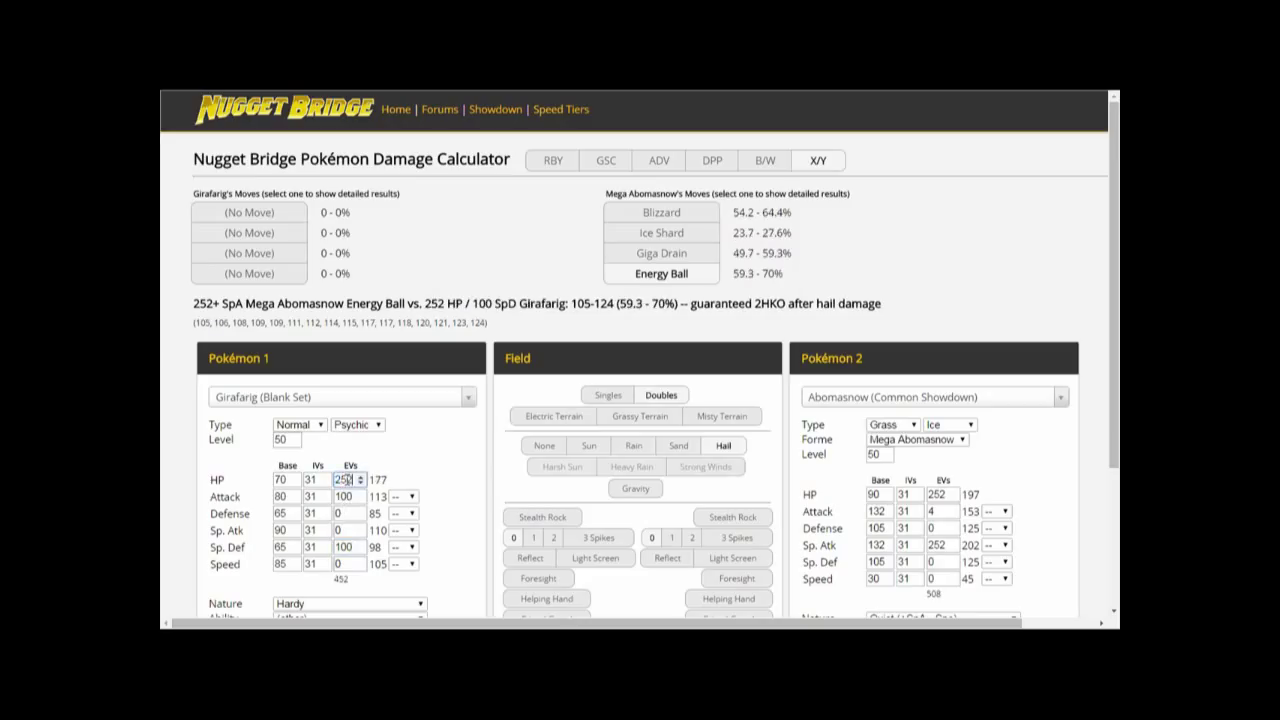
double_click(347, 513)
type("252")
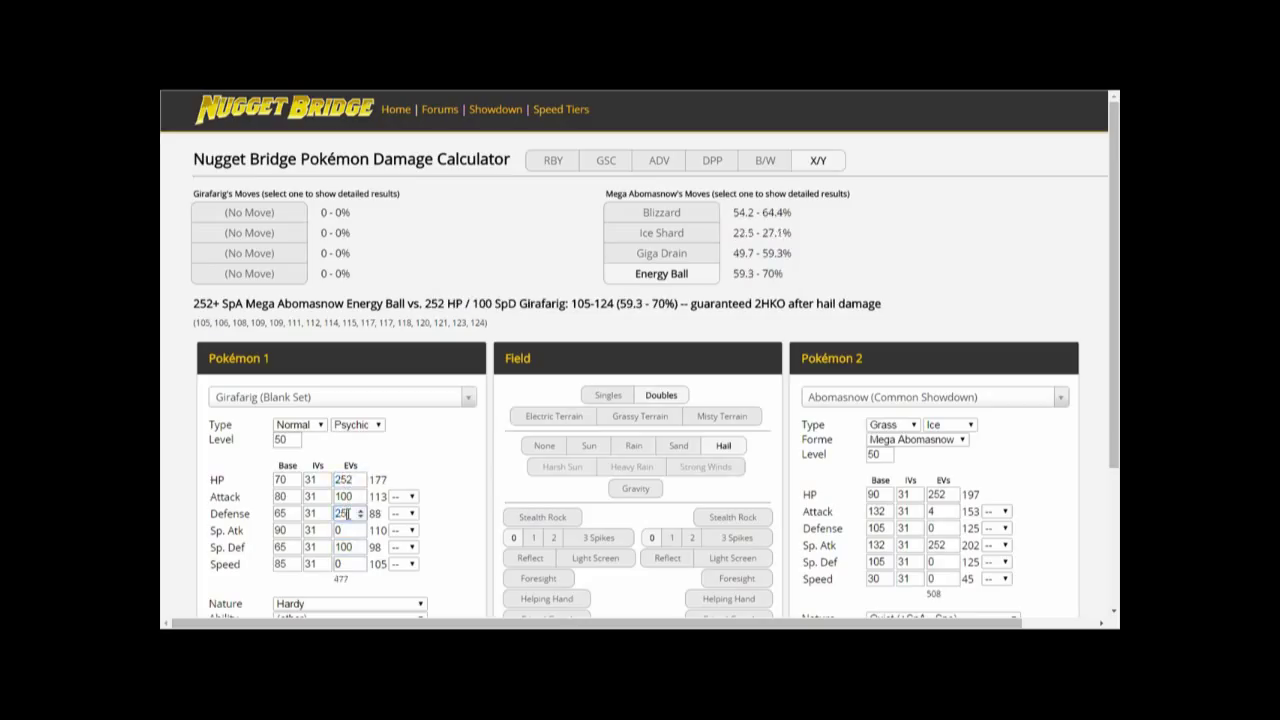
left_click(352, 582)
- Replace Girafarig with Hydreigon's Blank Set as Pokémon 1
left_click(397, 400)
type("hyd")
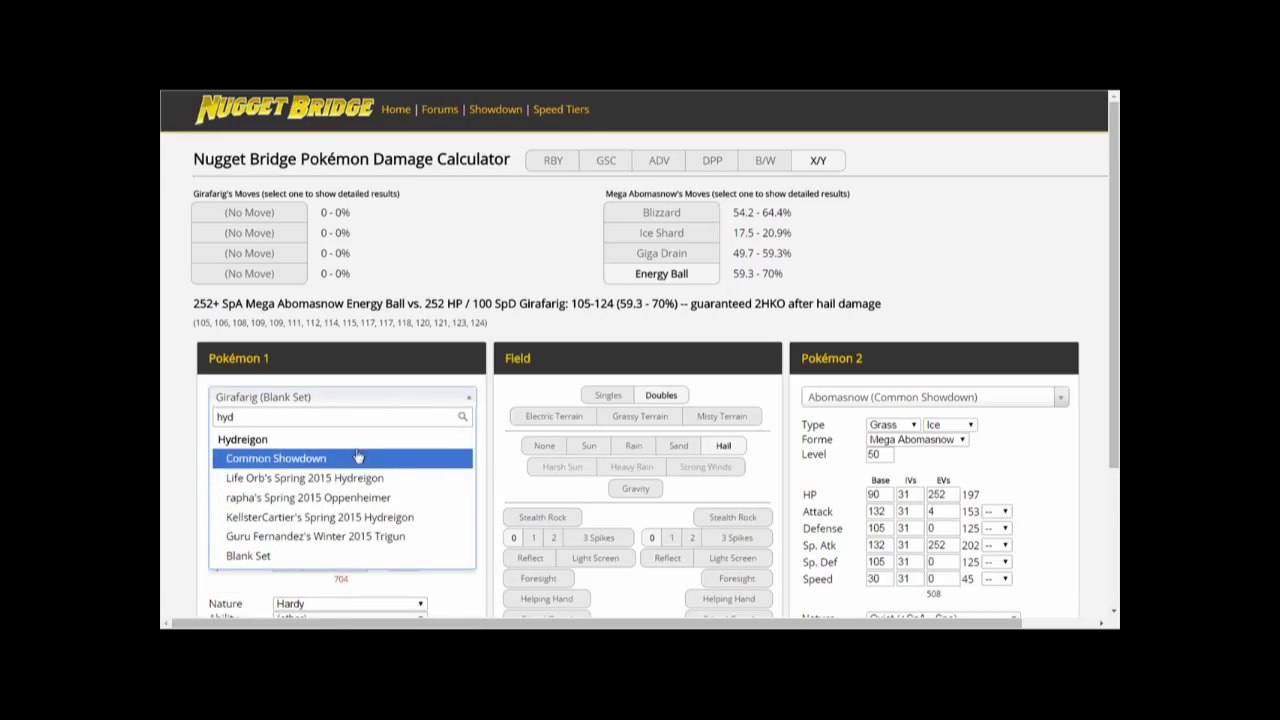
left_click(288, 558)
- Give Hydreigon a Modest nature and 252 Sp. Atk EVs
scroll(346, 497, "down", 2)
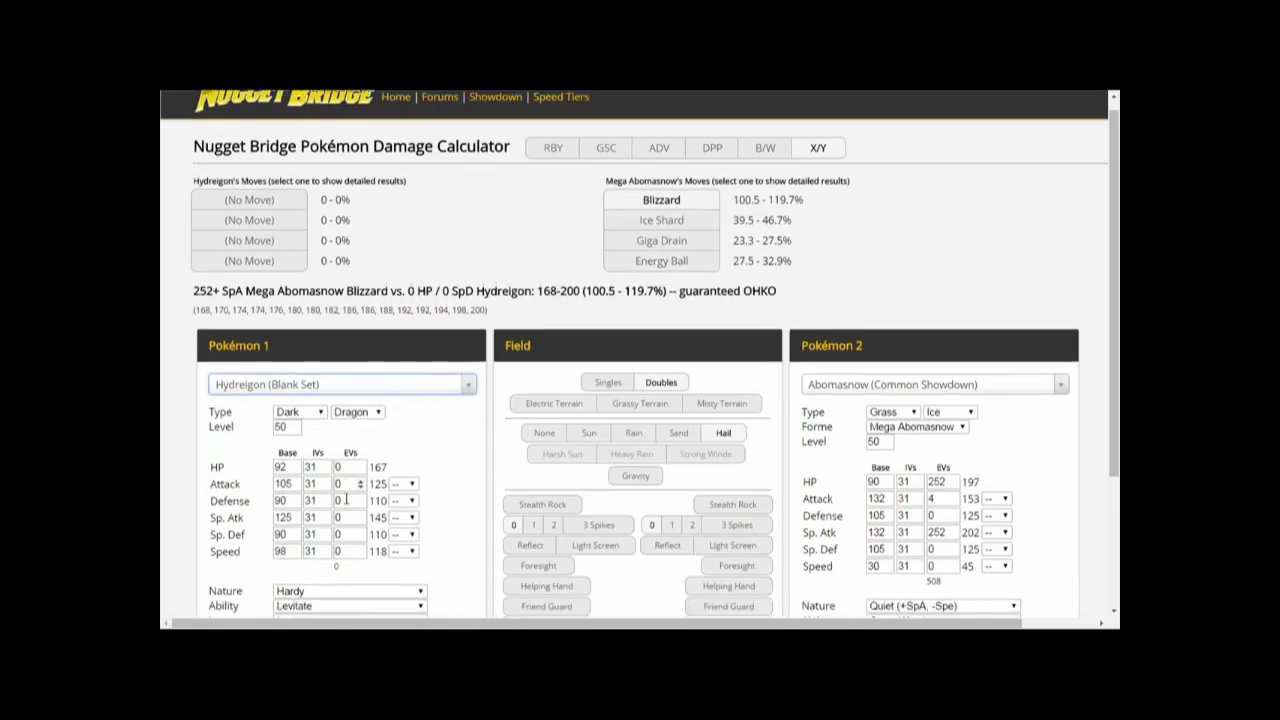
left_click(299, 528)
type("mo")
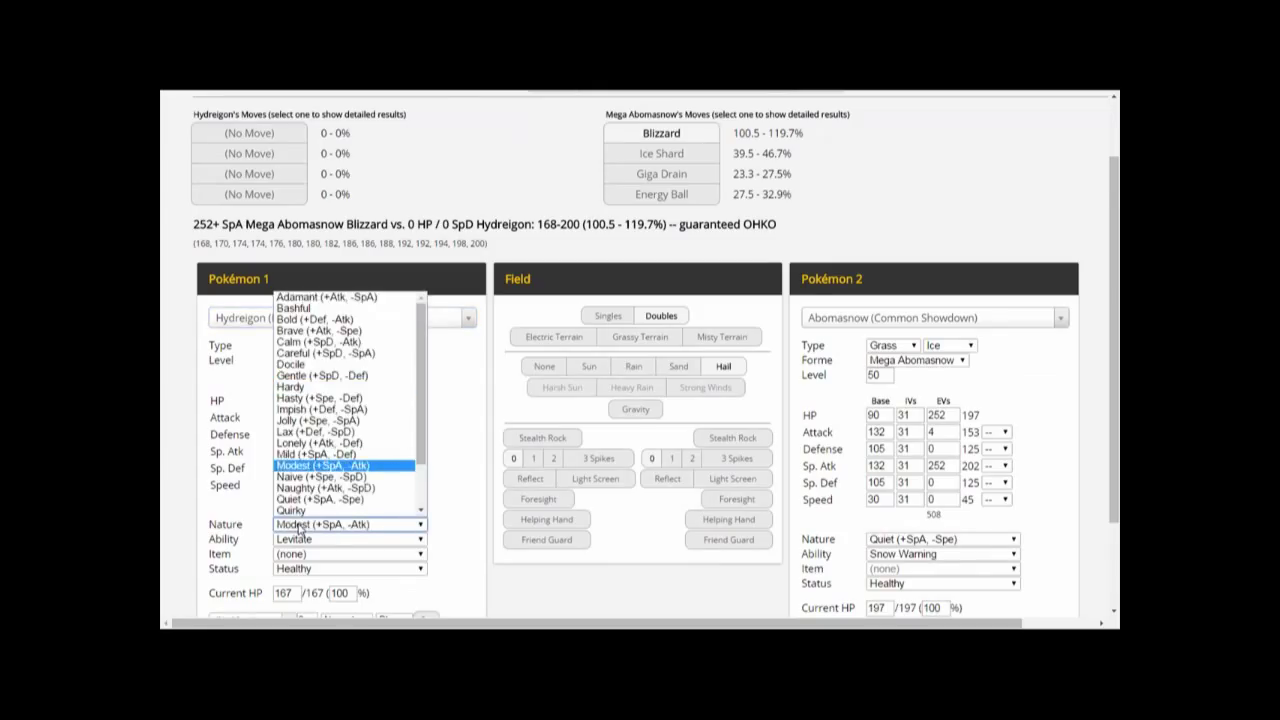
key("Return")
double_click(346, 453)
type("252")
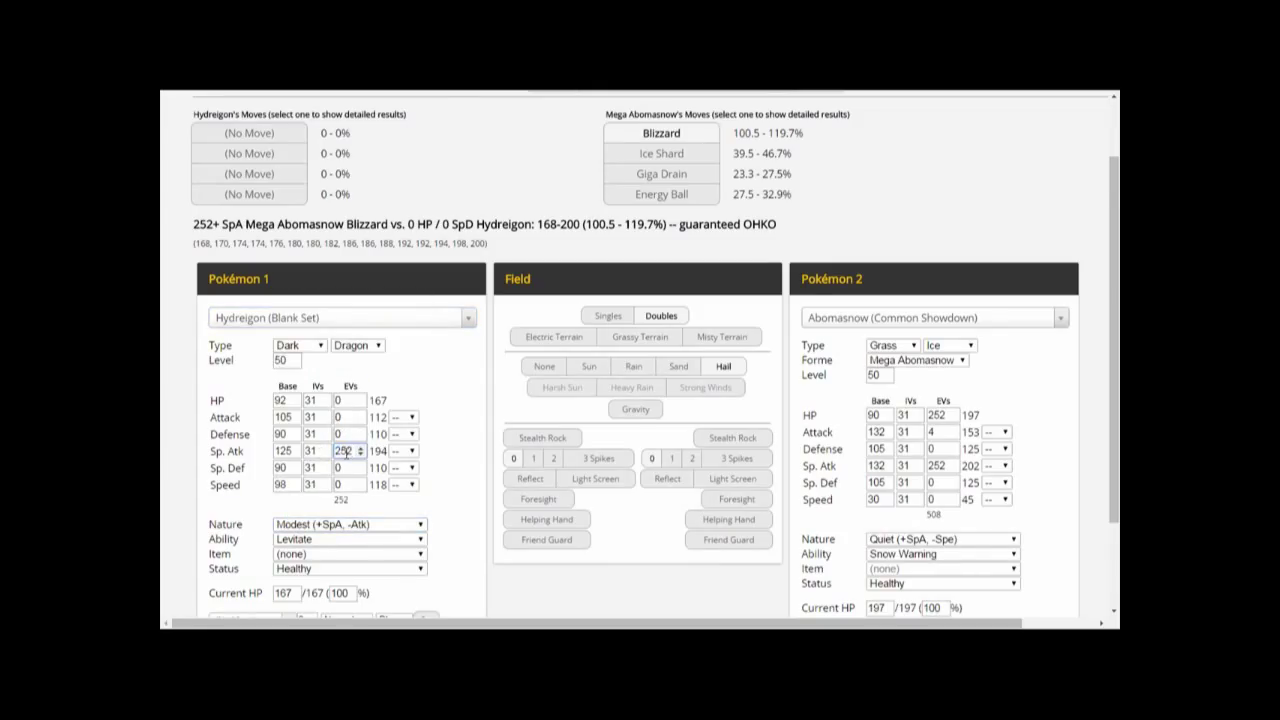
- Assign Draco Meteor and Dark Pulse as Hydreigon's first two moves
scroll(346, 453, "down", 3)
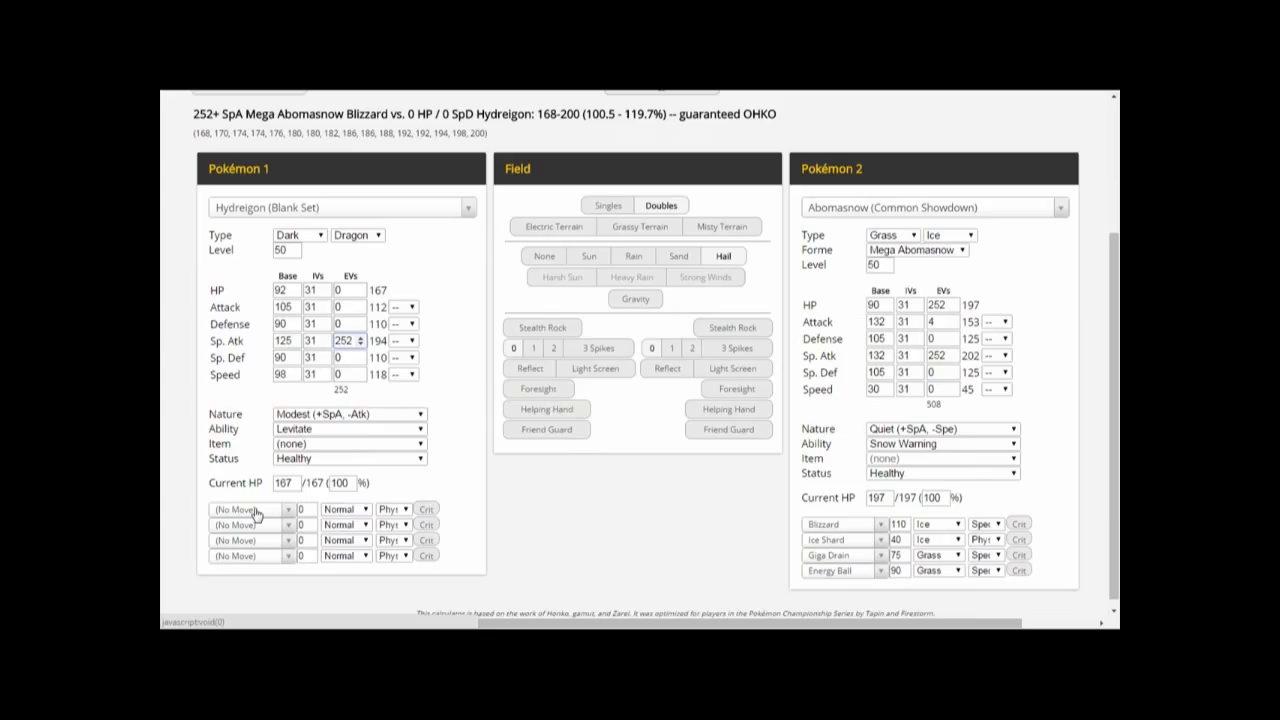
left_click(255, 510)
type("dr")
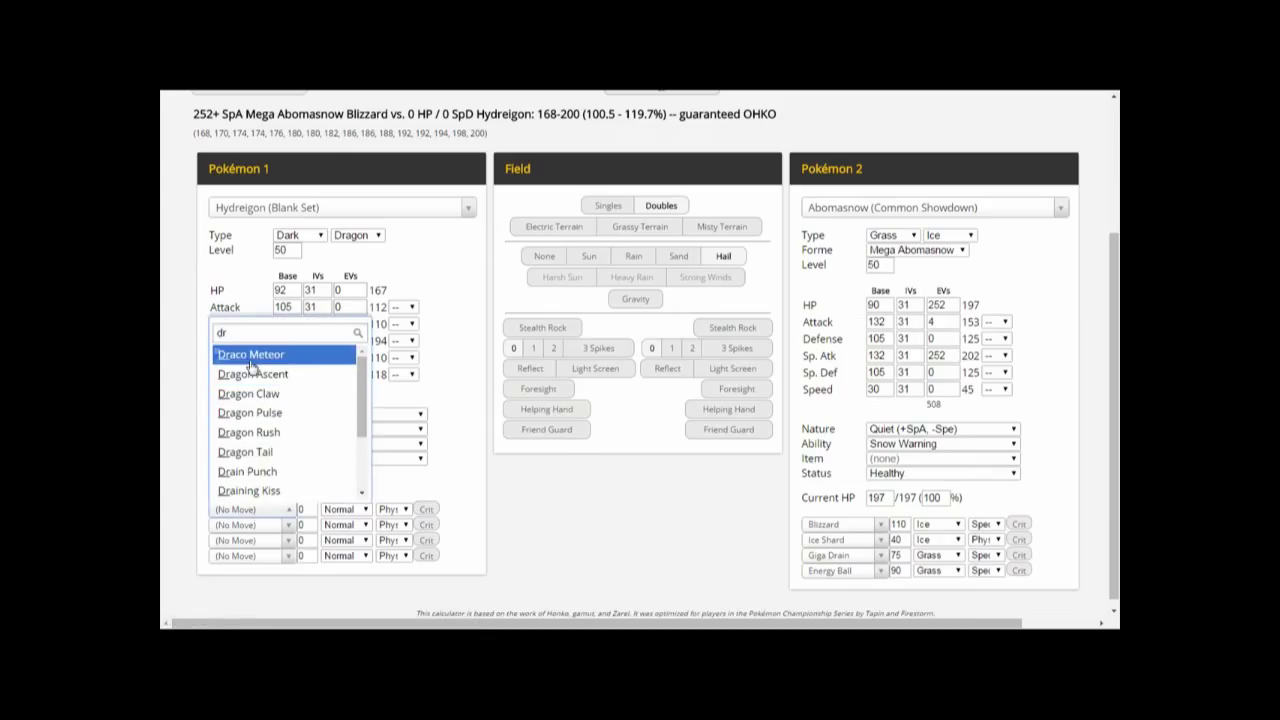
left_click(250, 362)
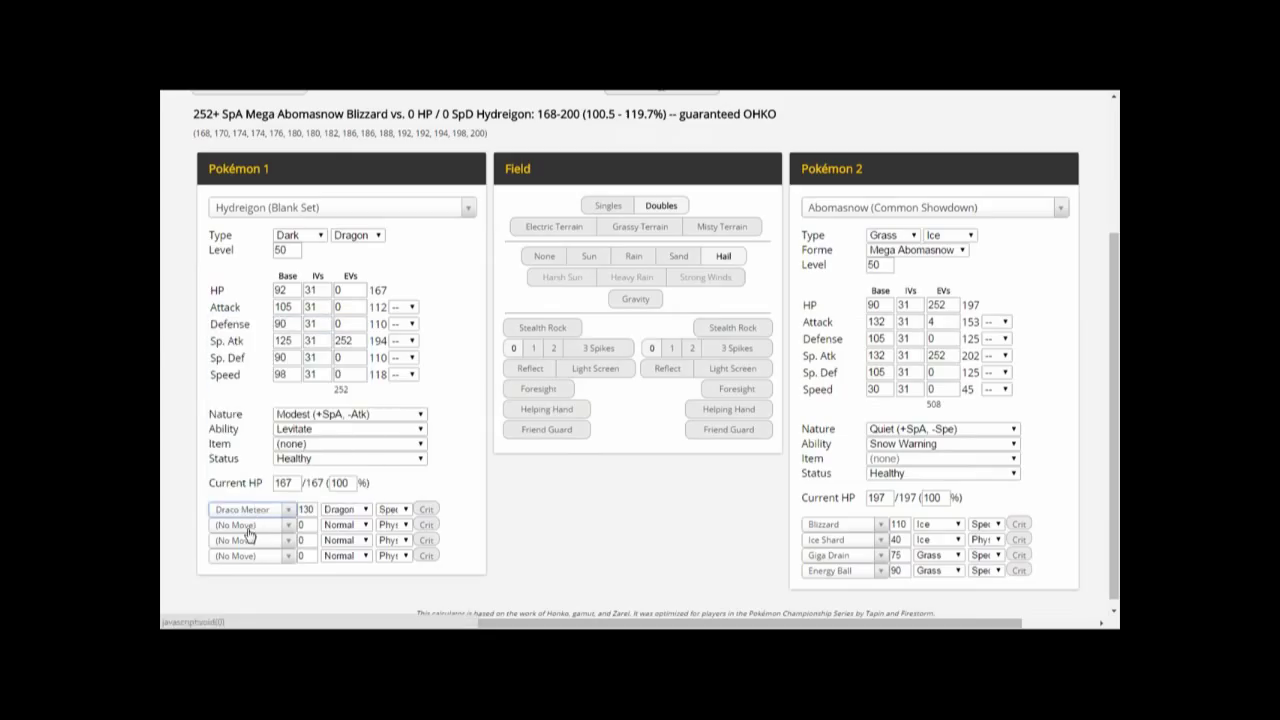
left_click(250, 525)
type("da")
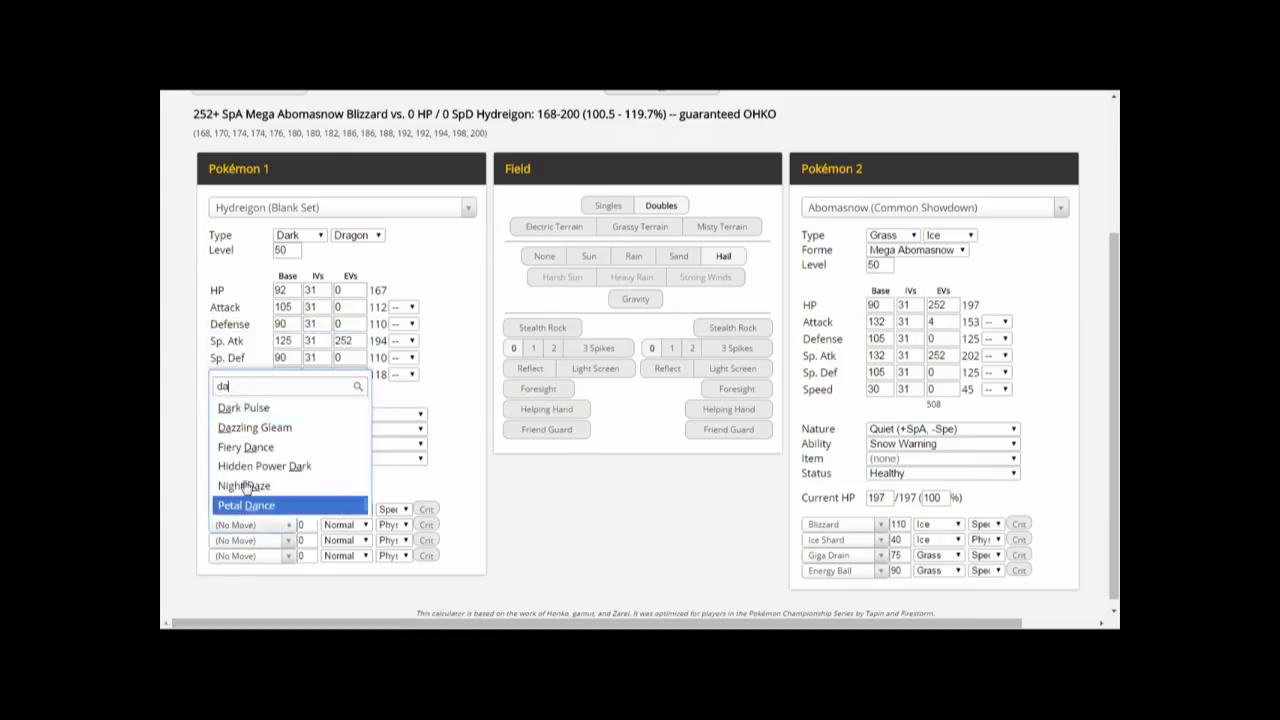
left_click(243, 408)
- Load Rotom-W's Blank Set as Pokémon 2 and set its HP EVs to 252
left_click(865, 207)
type("rotom")
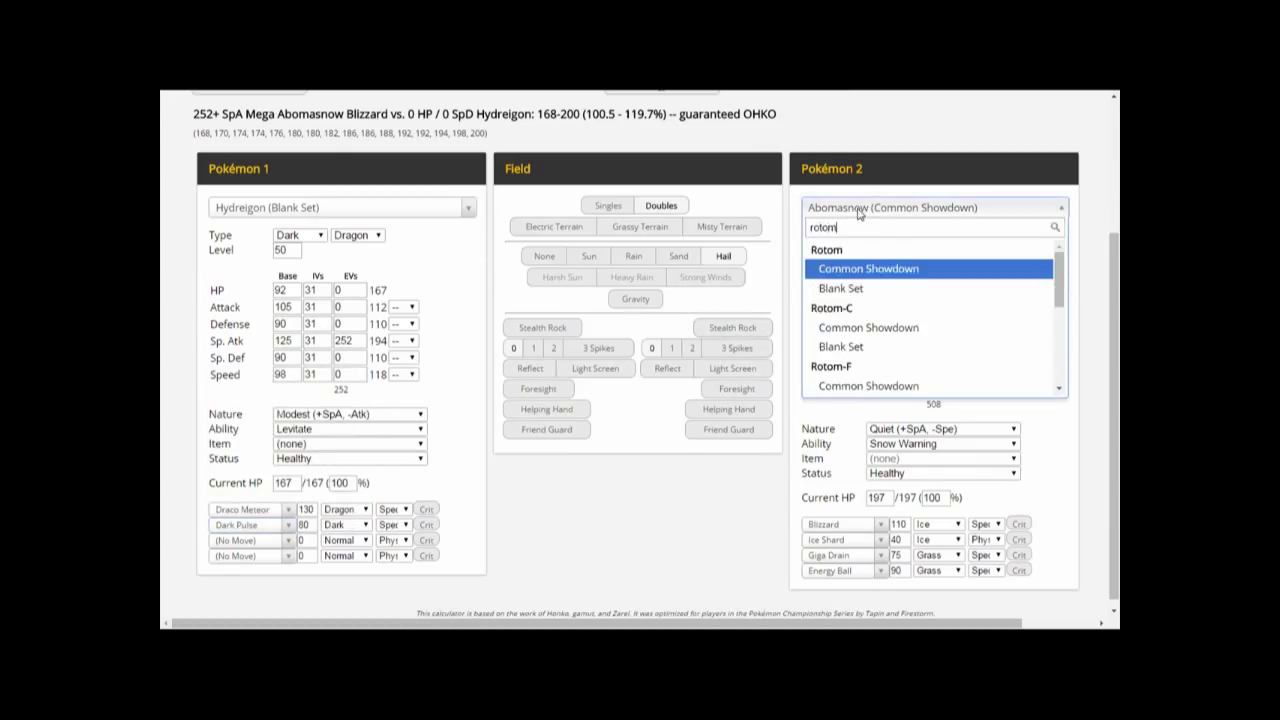
scroll(845, 300, "down", 4)
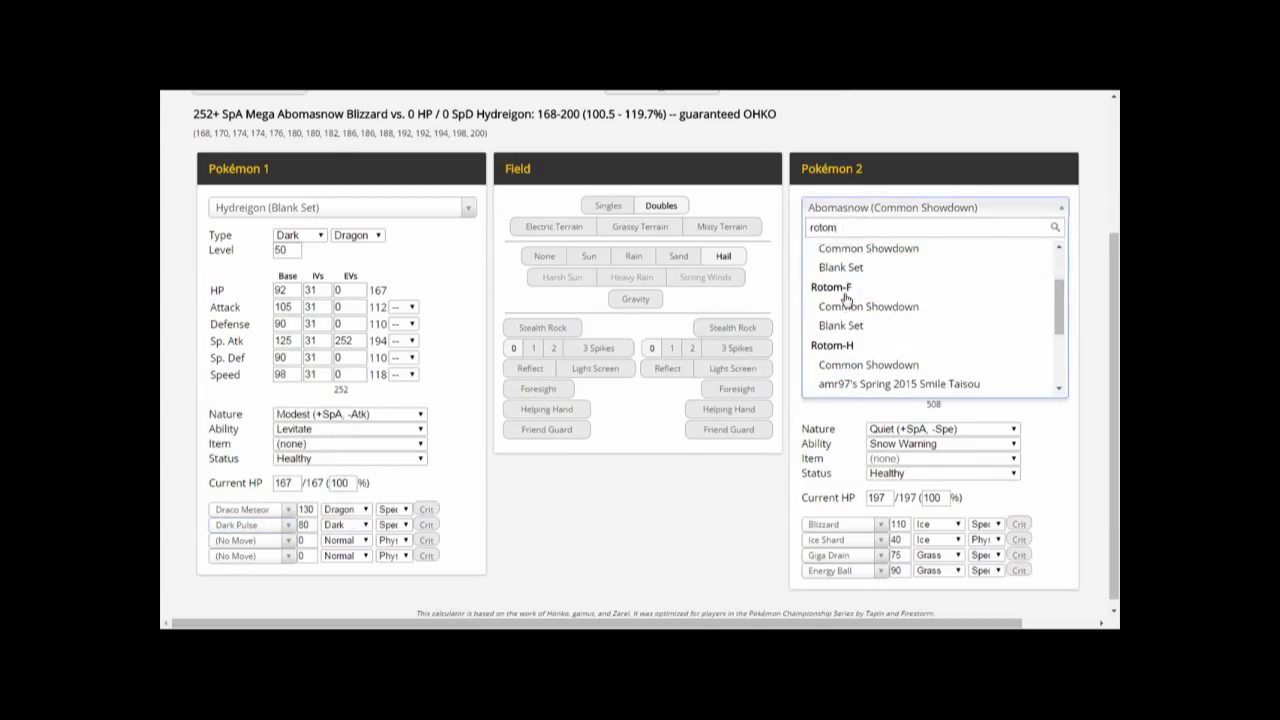
scroll(852, 358, "down", 2)
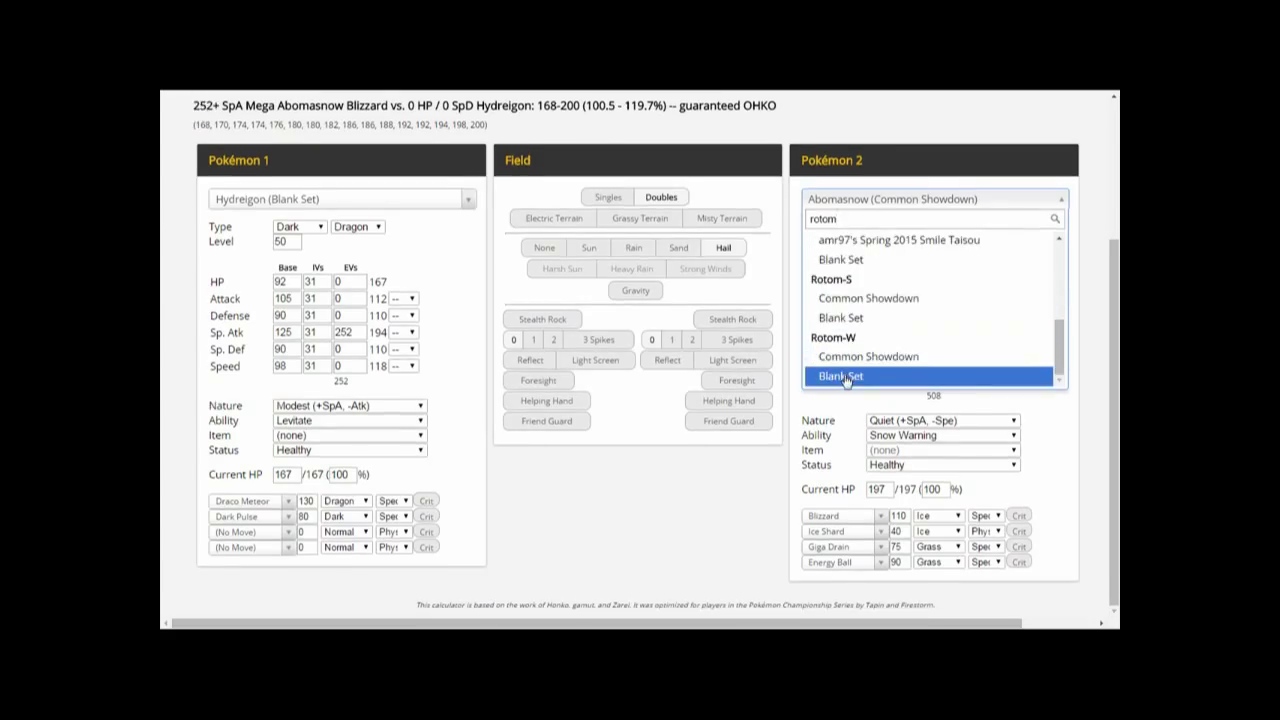
left_click(845, 371)
double_click(932, 297)
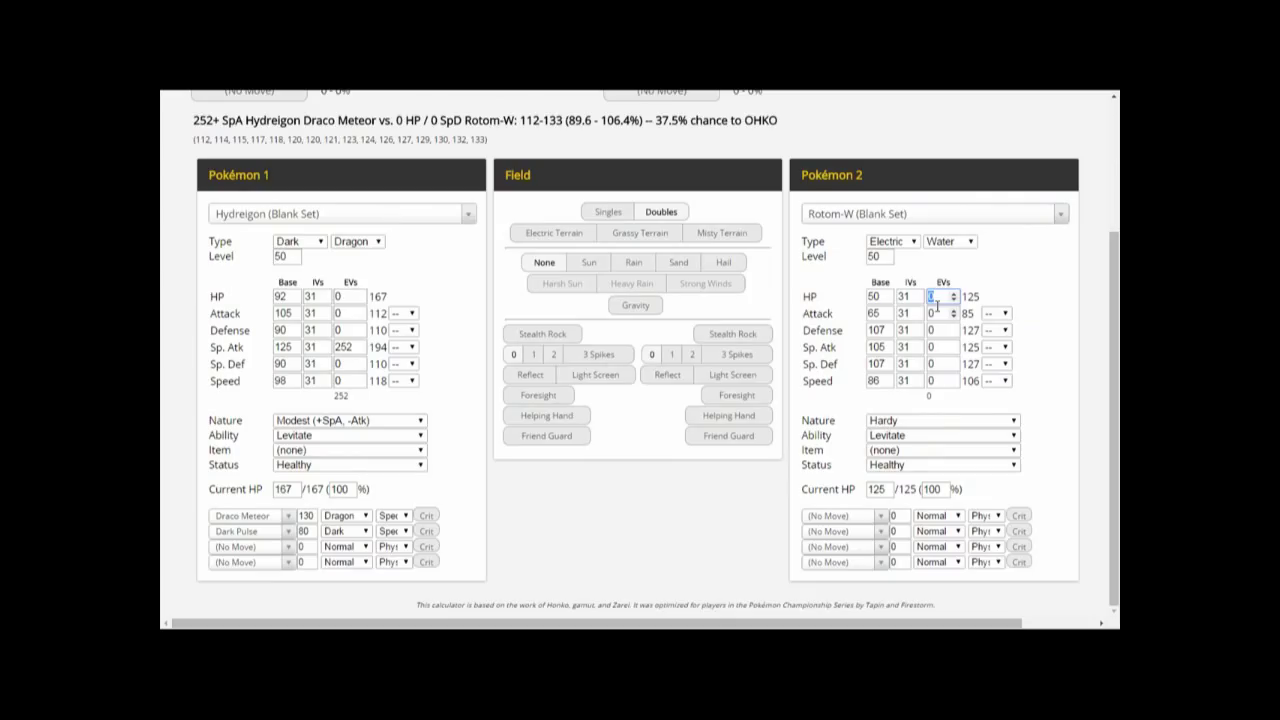
type("252")
- Equip Hydreigon with Choice Specs and show the detailed damage results for Dark Pulse
left_click(367, 451)
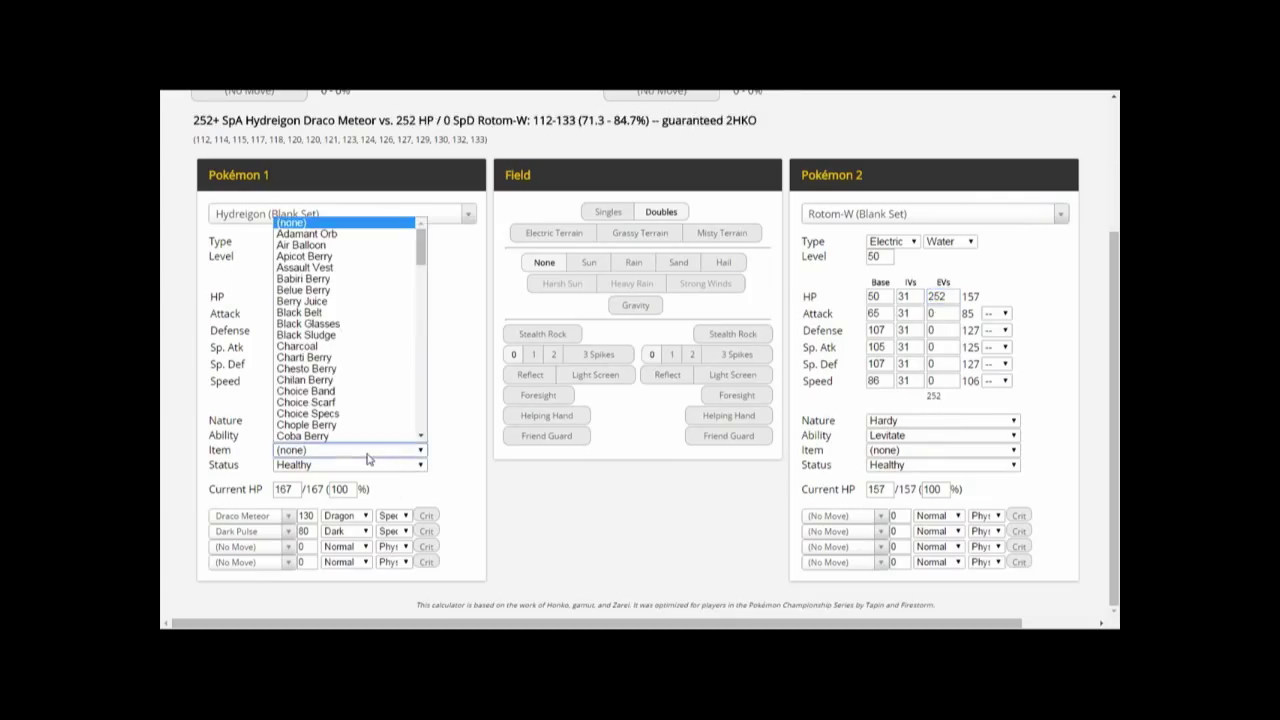
type("cho")
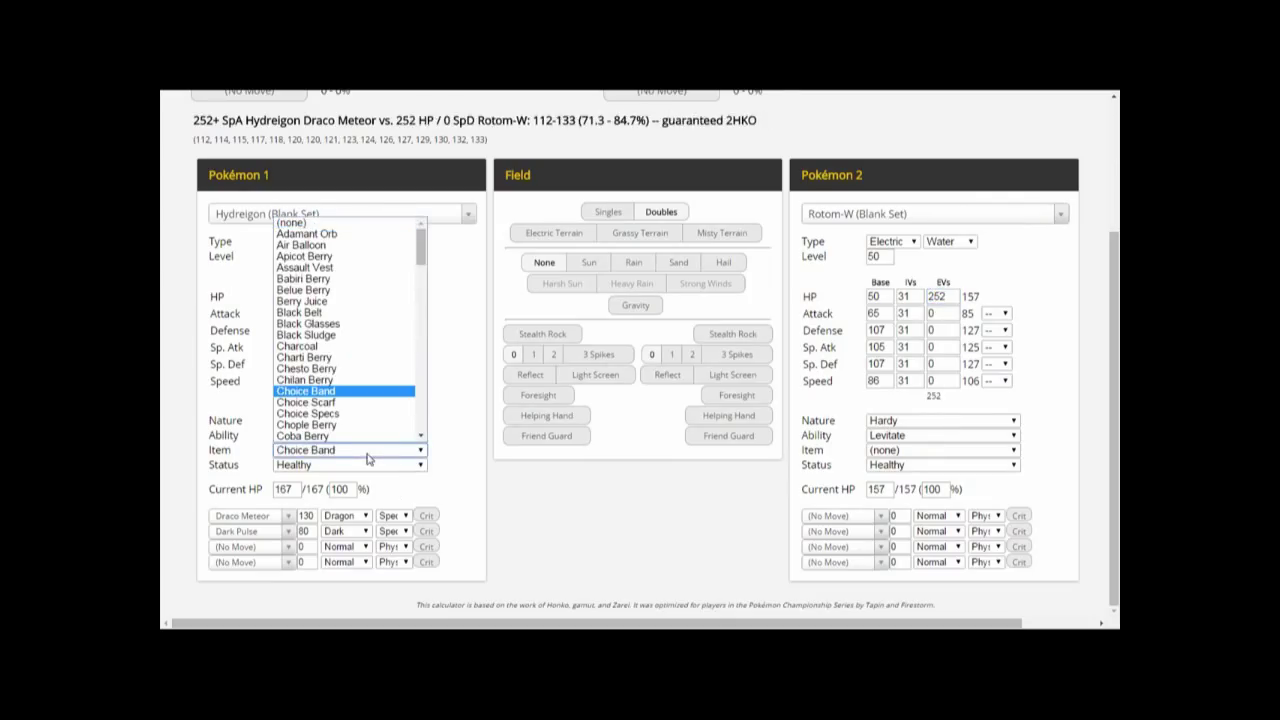
left_click(370, 413)
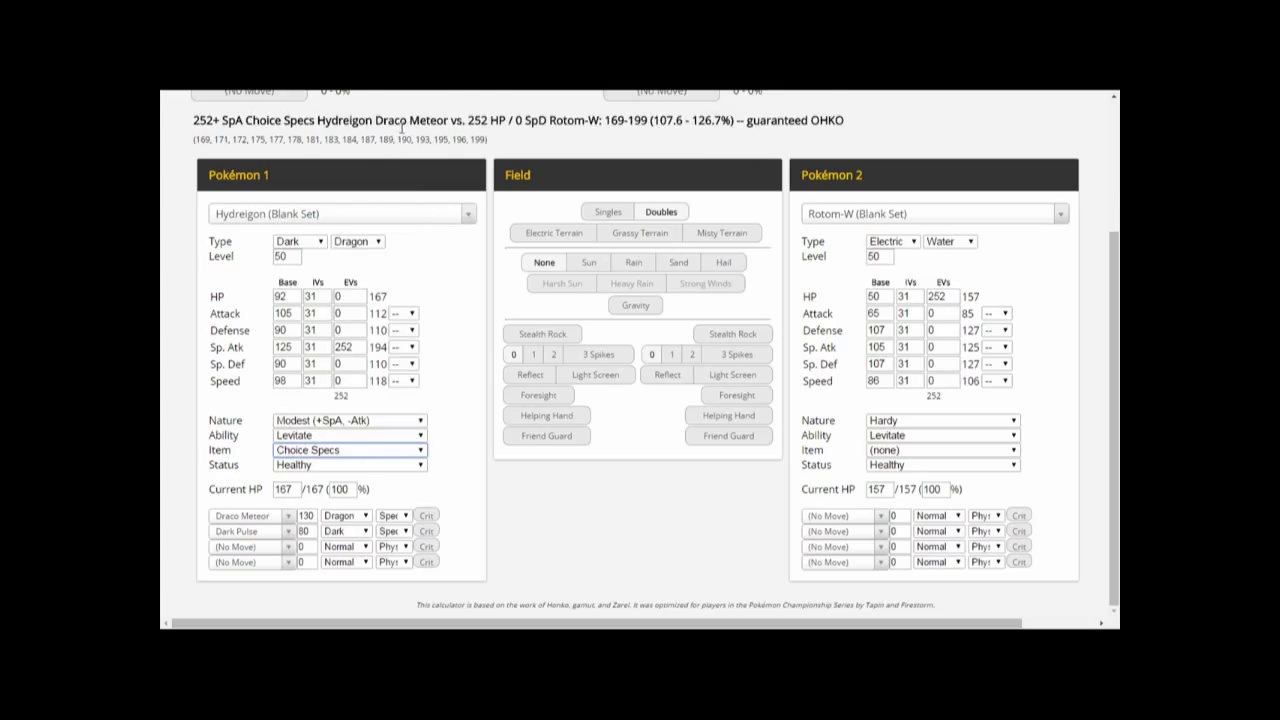
scroll(390, 145, "up", 3)
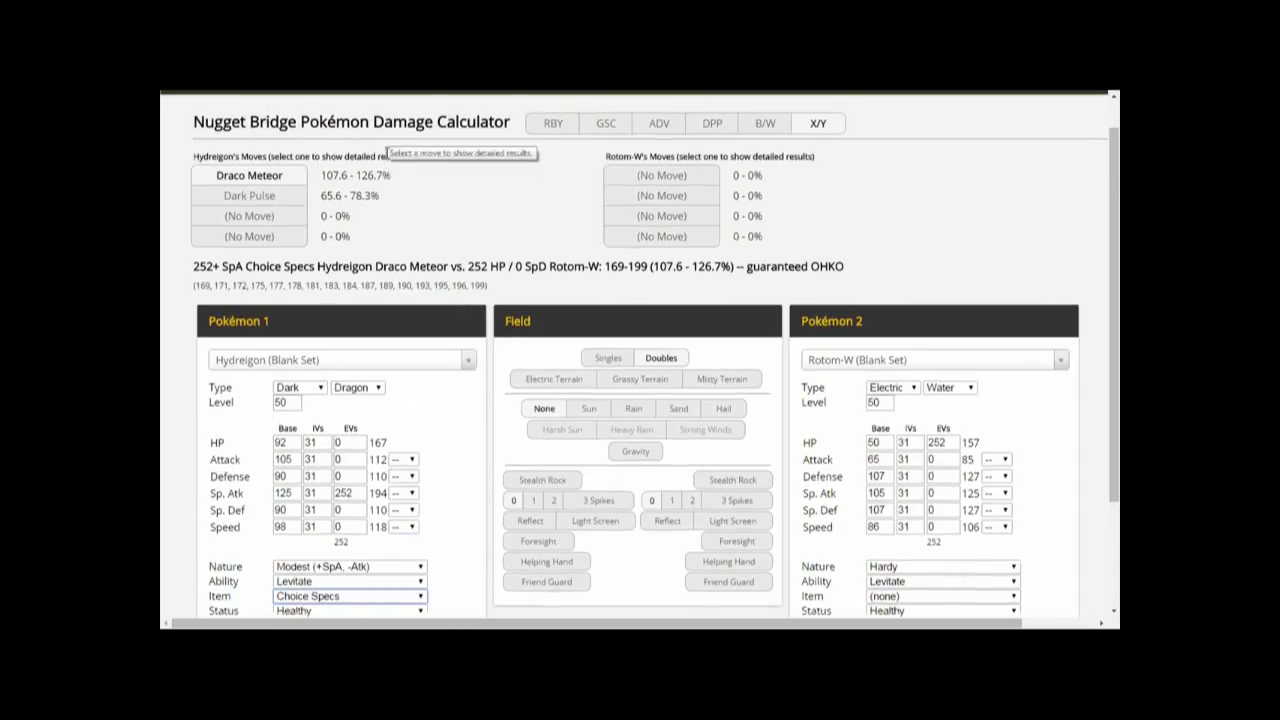
left_click(289, 208)
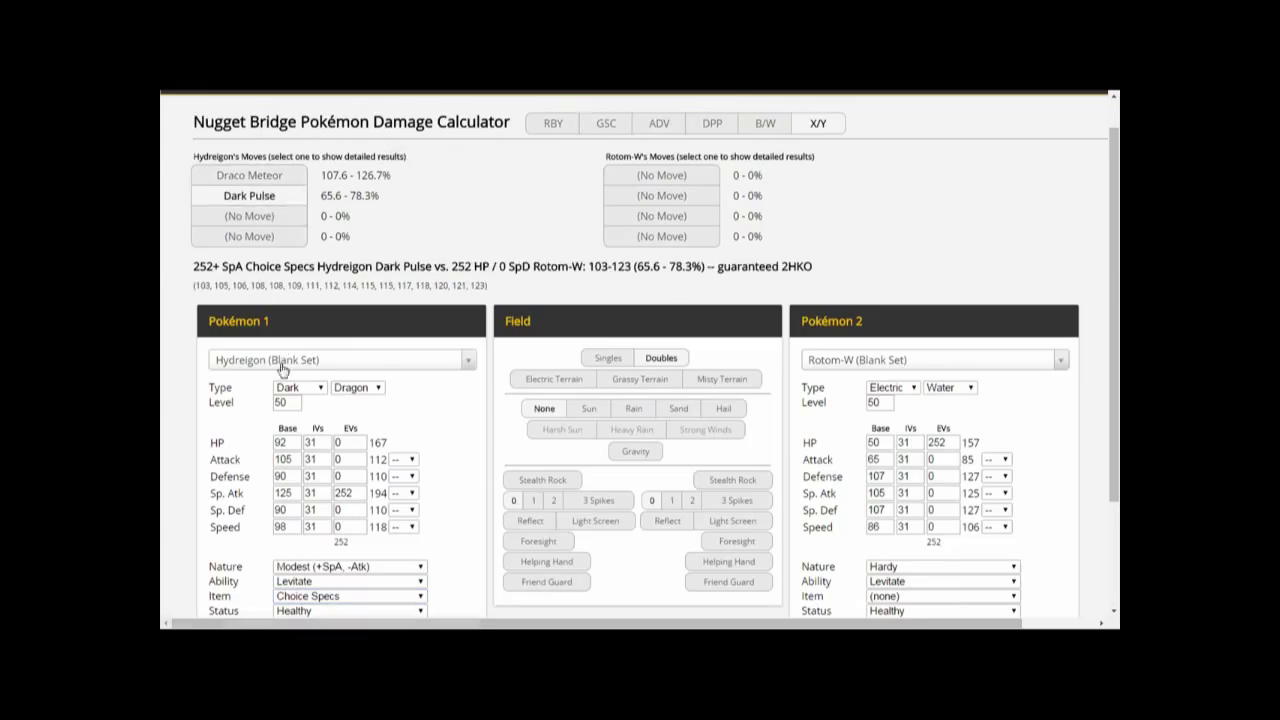
- Set Rotom-W's HP EVs to 228 to check Hydreigon's Dark Pulse damage, and return them to 252
double_click(940, 443)
type("228")
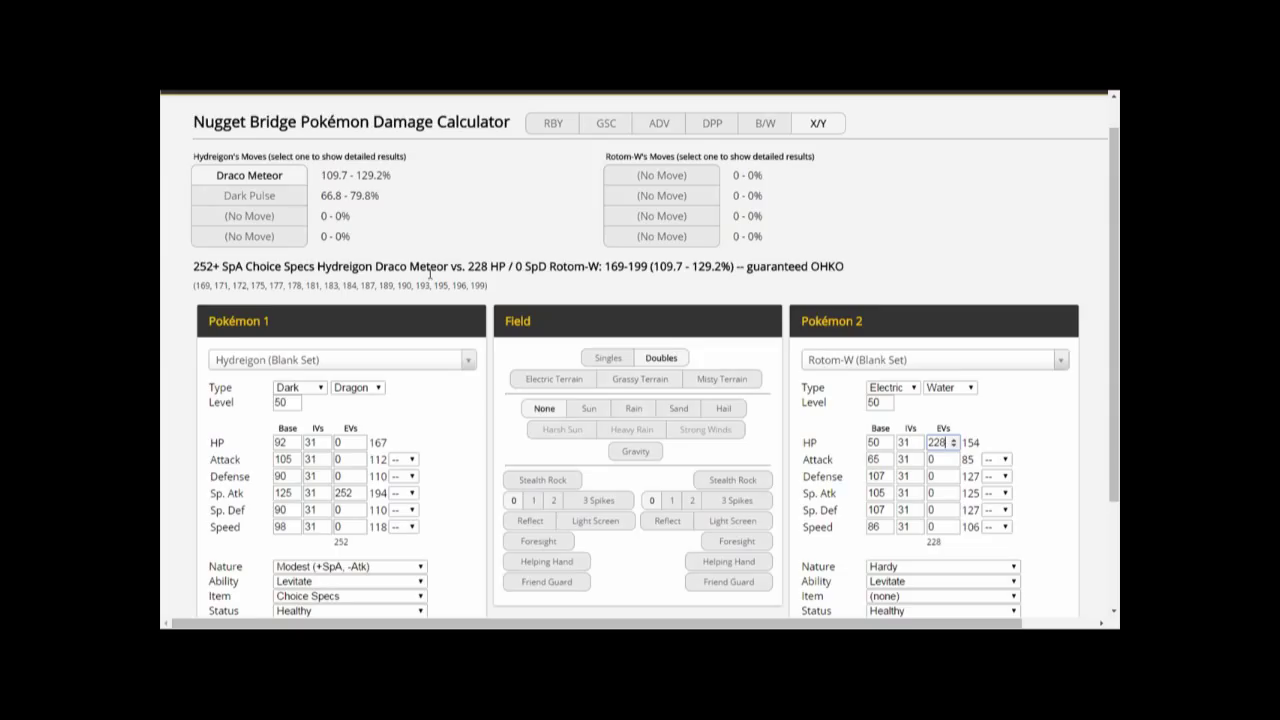
left_click(247, 204)
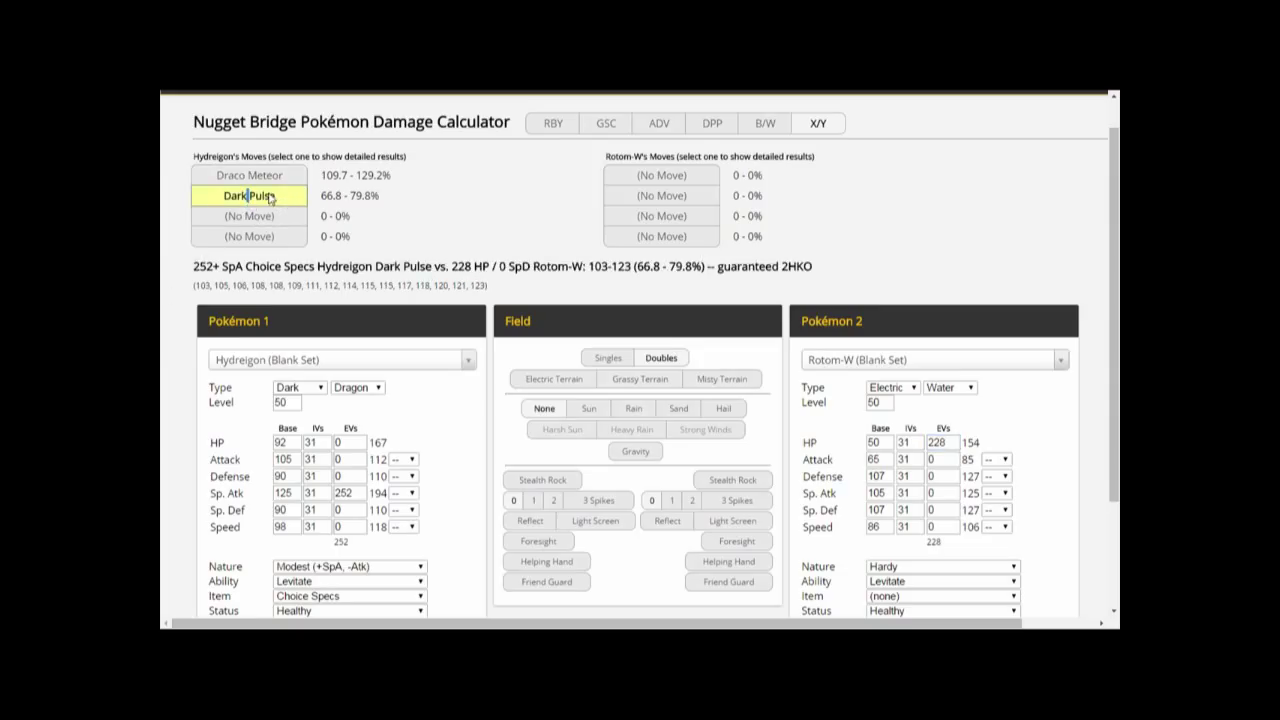
double_click(936, 443)
type("252")
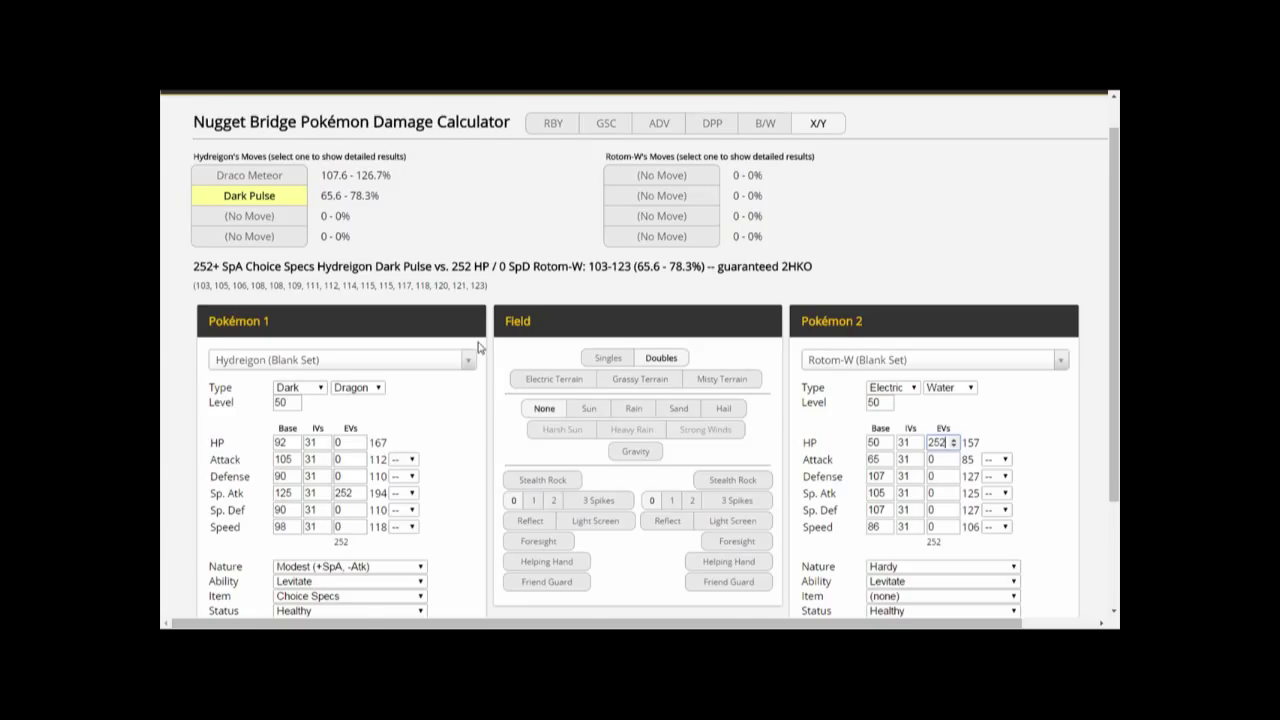
- Replace Hydreigon with Breloom's Common Showdown set as Pokémon 1
scroll(798, 331, "up", 1)
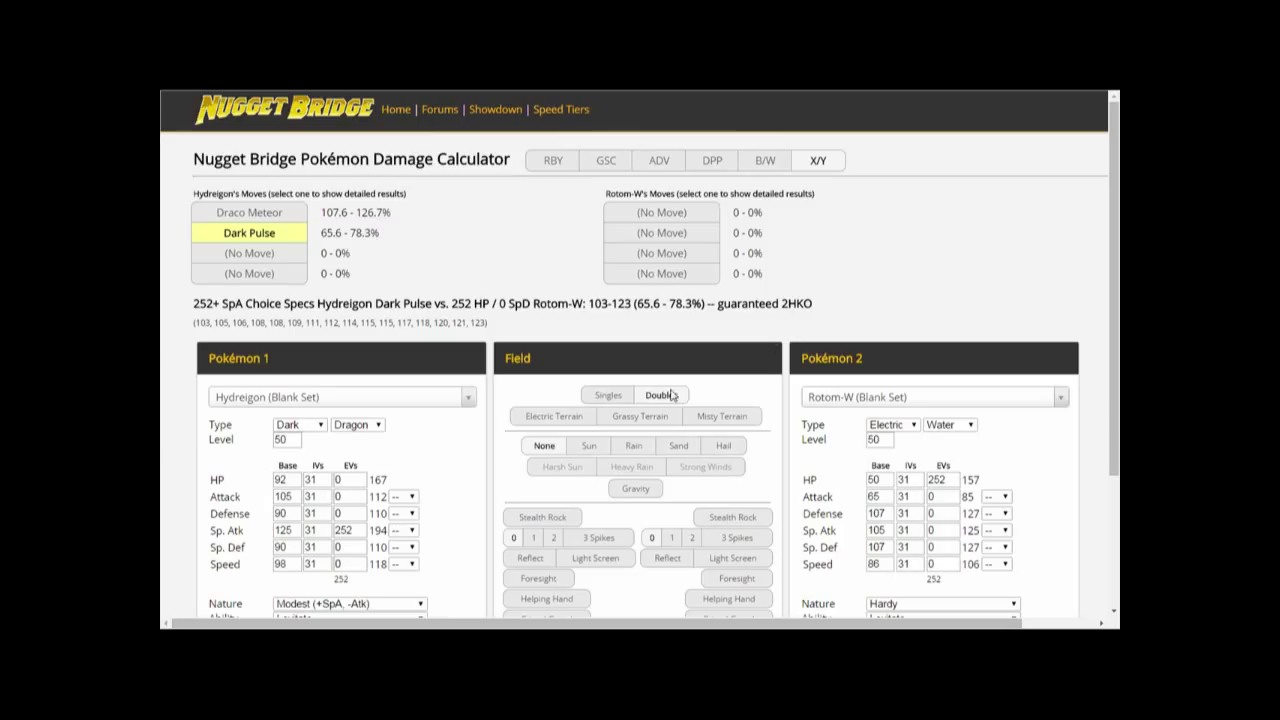
left_click(445, 404)
type("bre")
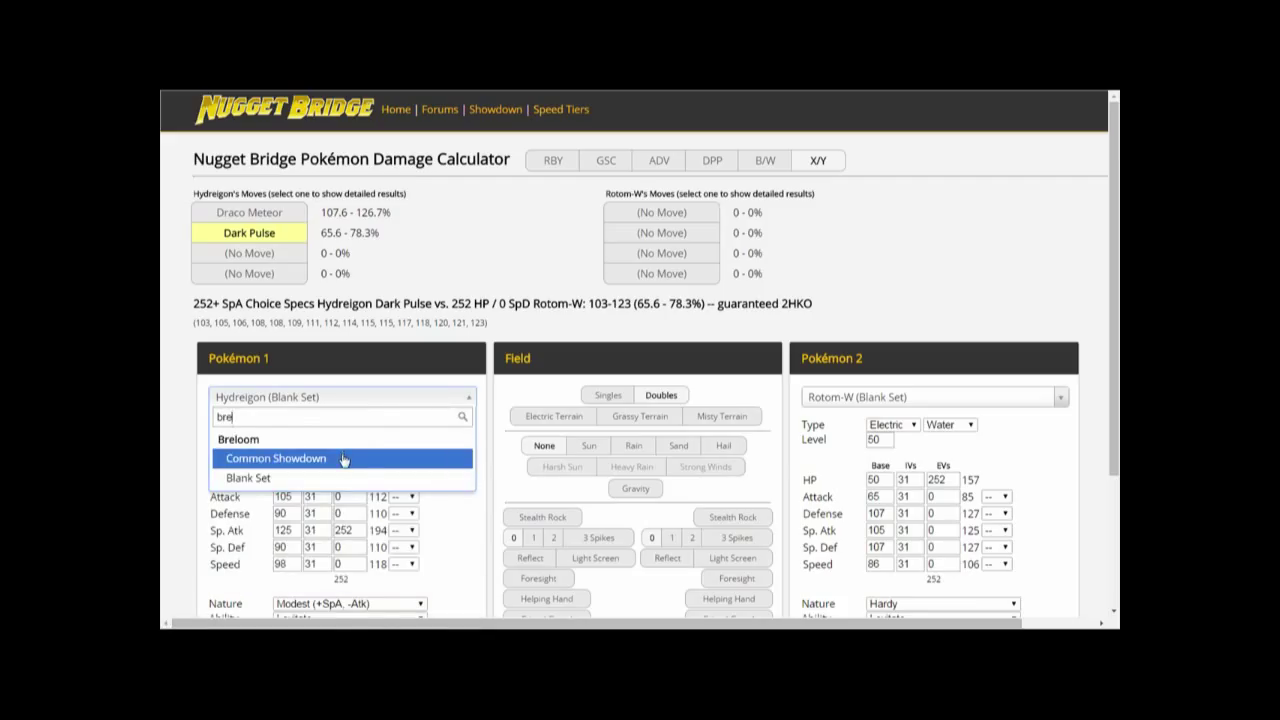
left_click(342, 459)
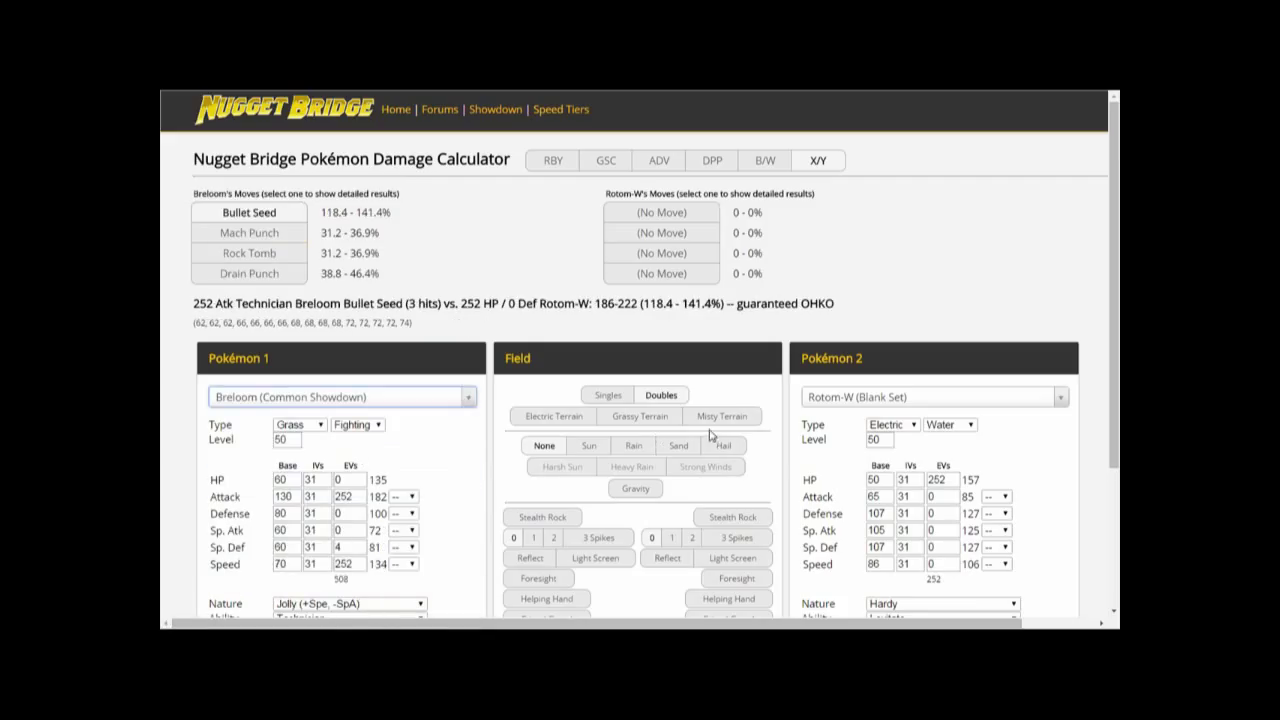
- Load Terrakion's Common Showdown set as Pokémon 2 and show Breloom's detailed Mach Punch results against it
left_click(842, 397)
type("terr")
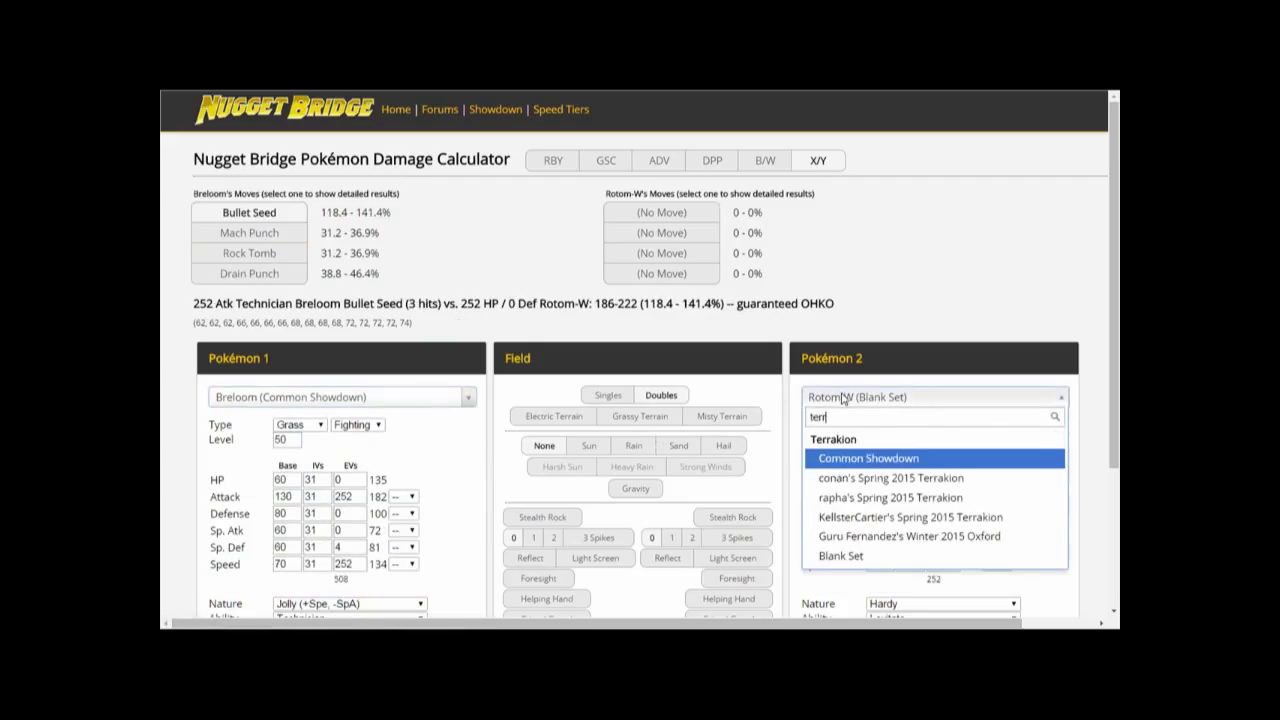
left_click(846, 459)
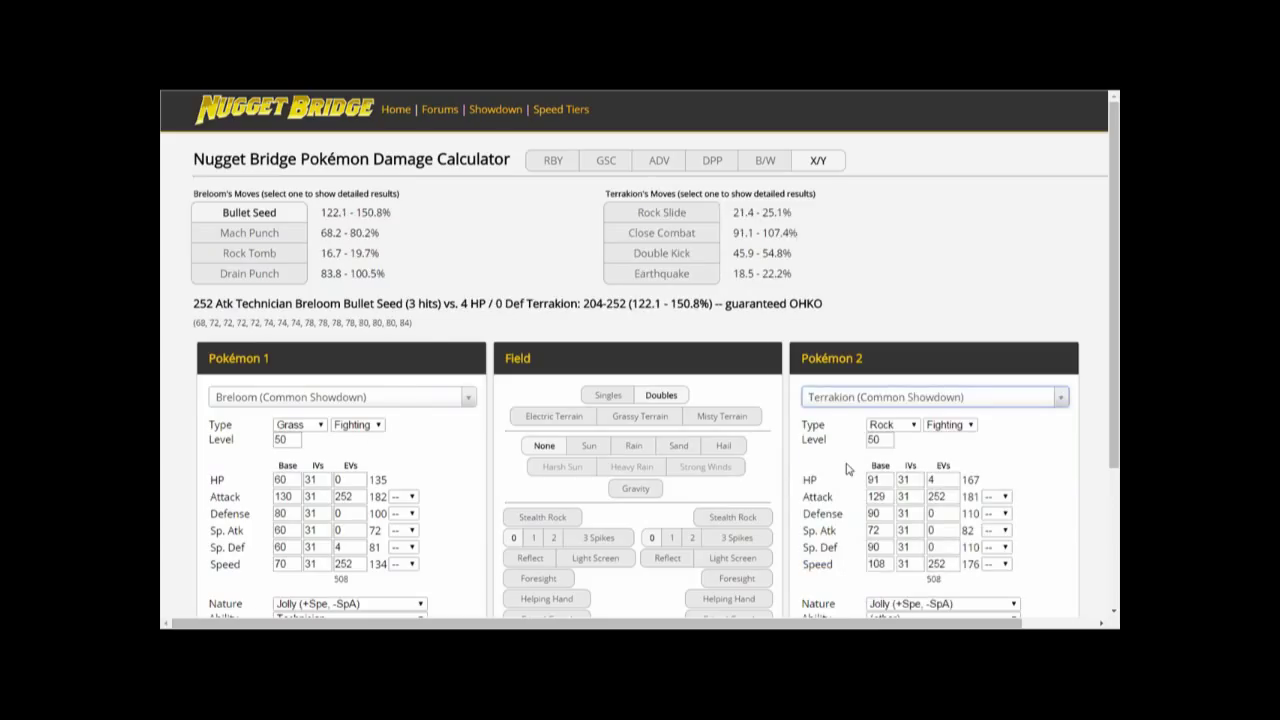
left_click(249, 236)
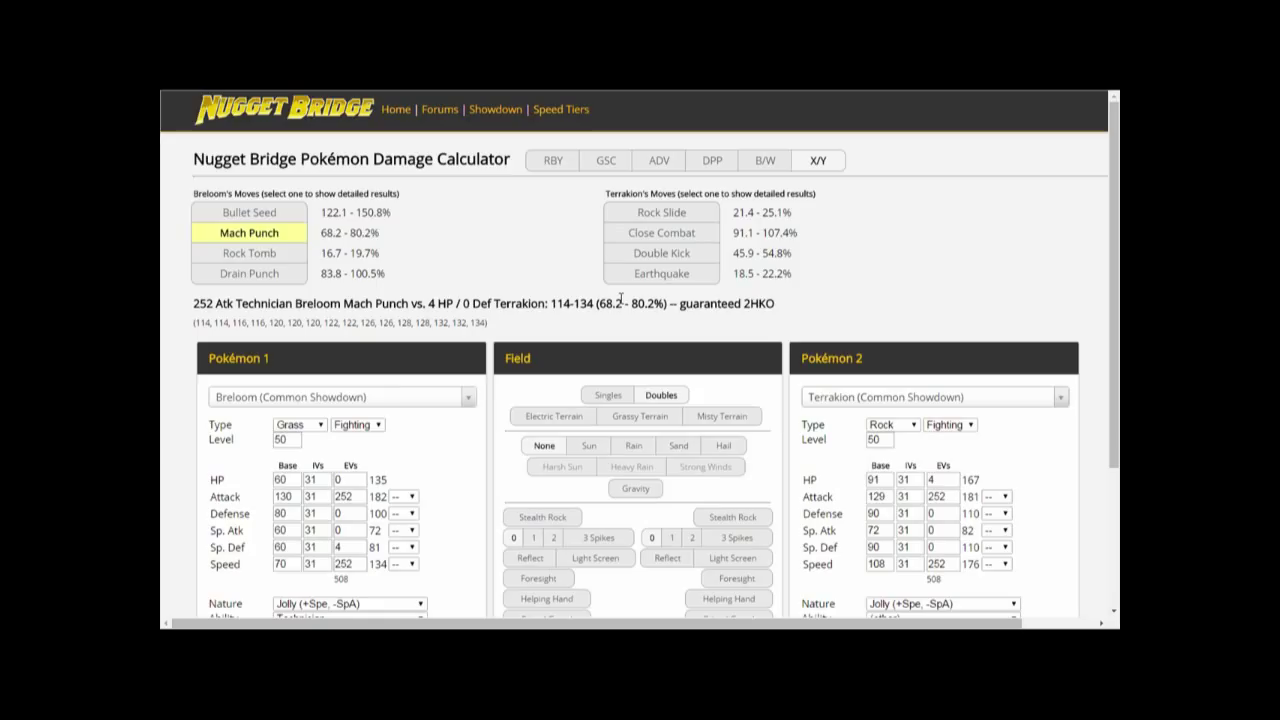
- Load Smeargle's Common Showdown set as Pokémon 1 and show its detailed Storm Throw results against Terrakion
left_click(444, 402)
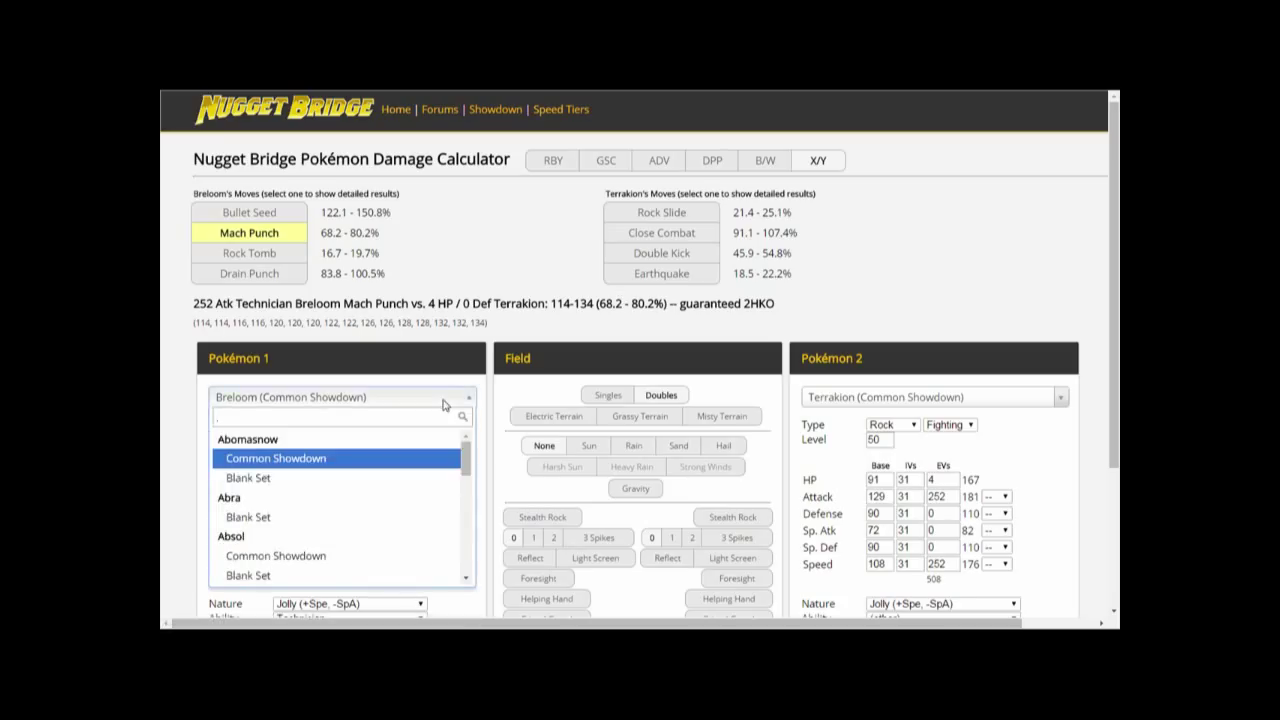
type("smea")
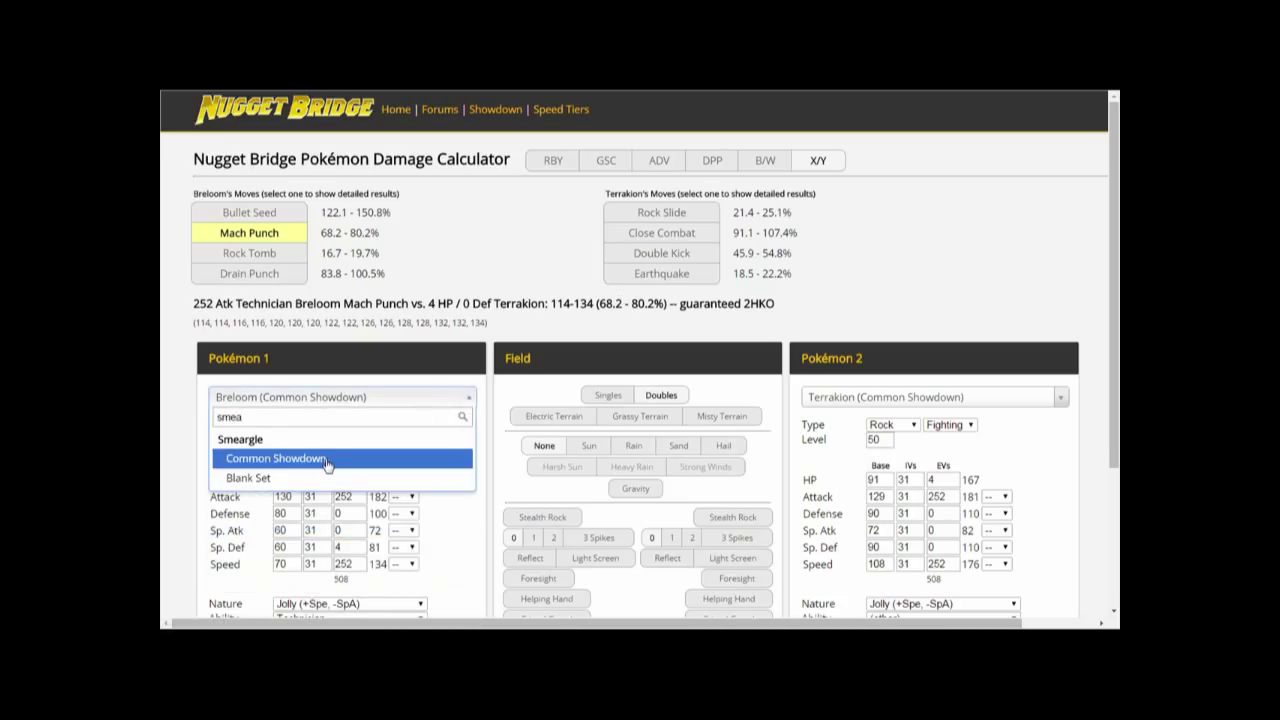
left_click(328, 460)
scroll(349, 468, "down", 1)
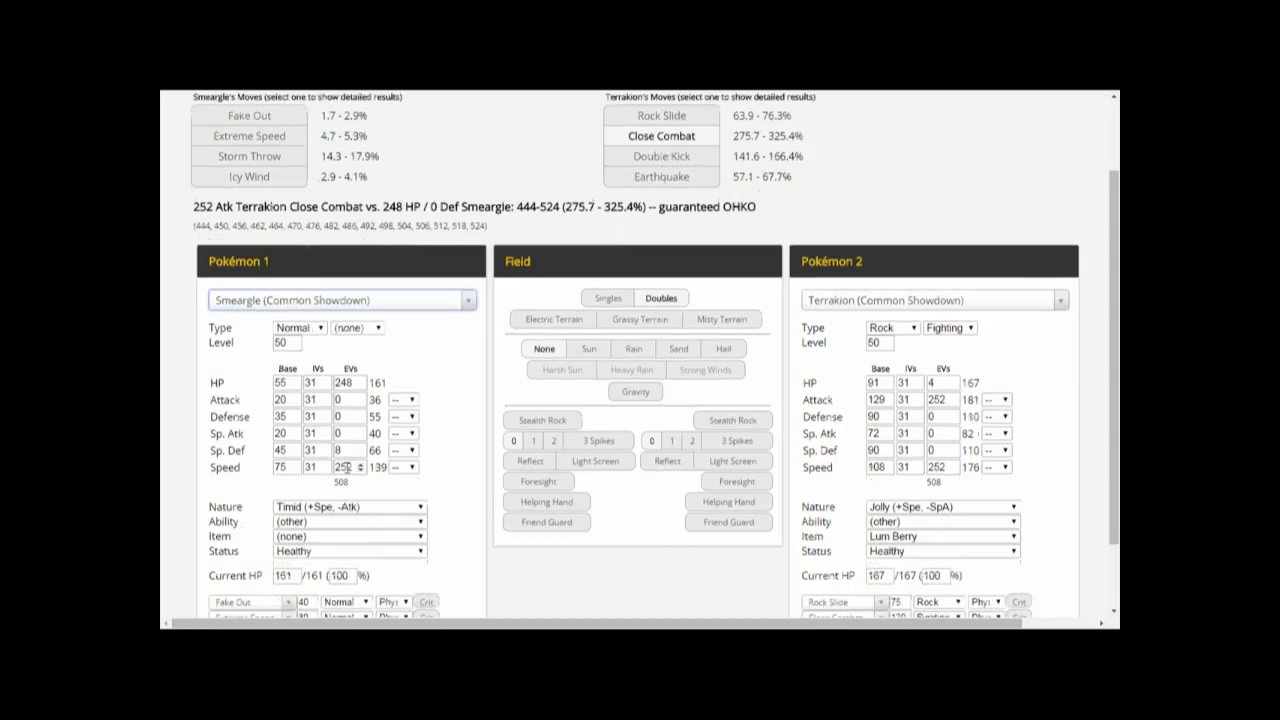
left_click(291, 158)
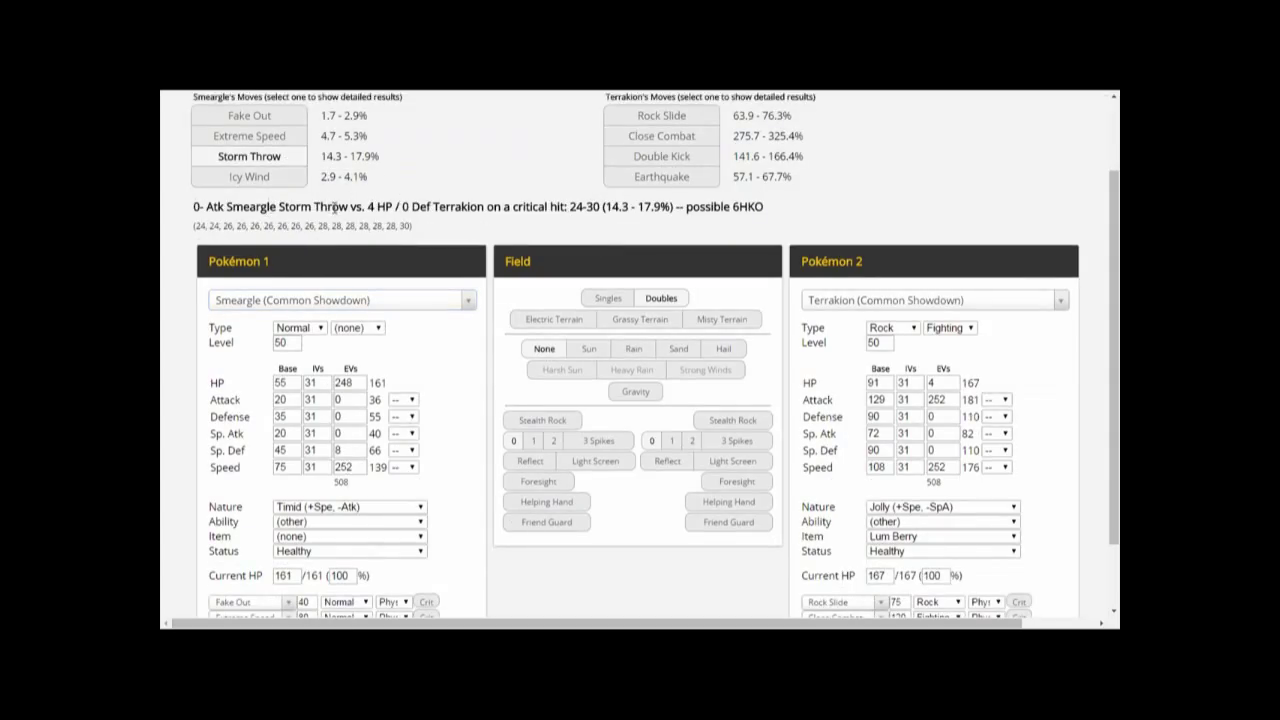
- Replace Terrakion with Thundurus's Common Showdown set as Pokémon 2 and review its stats and moves
left_click(845, 300)
type("thun")
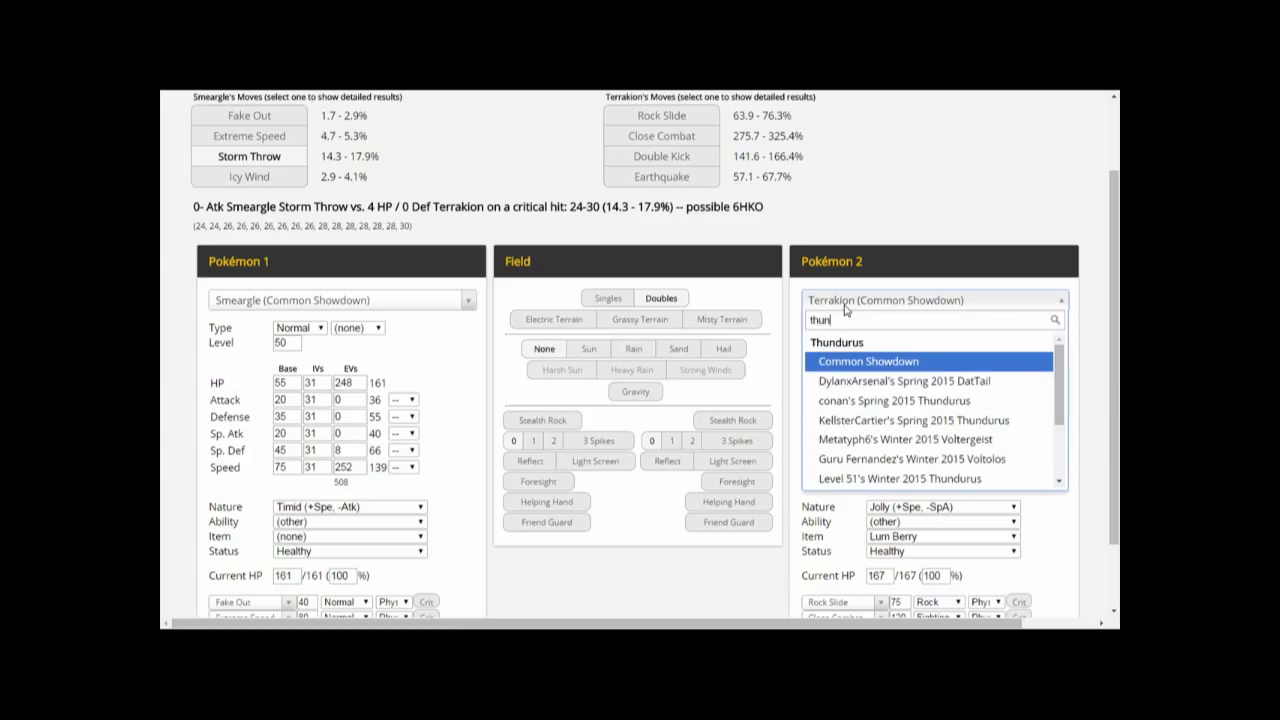
left_click(860, 371)
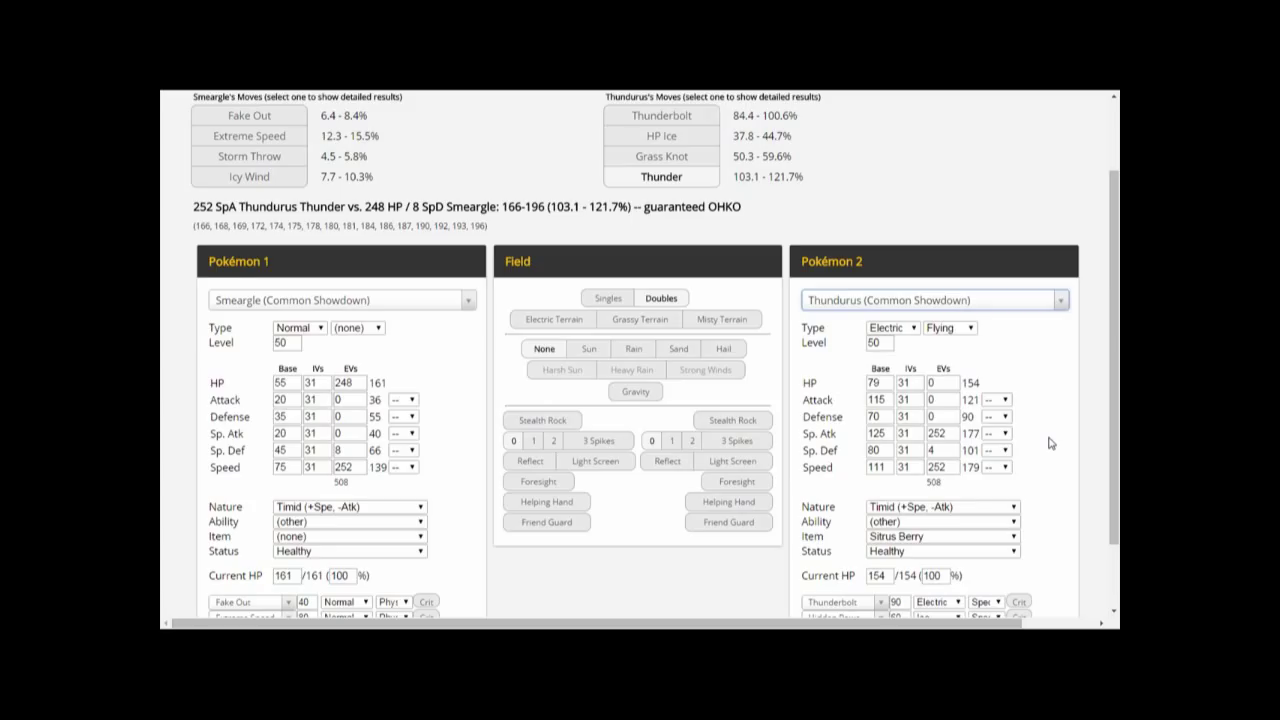
scroll(1050, 443, "down", 2)
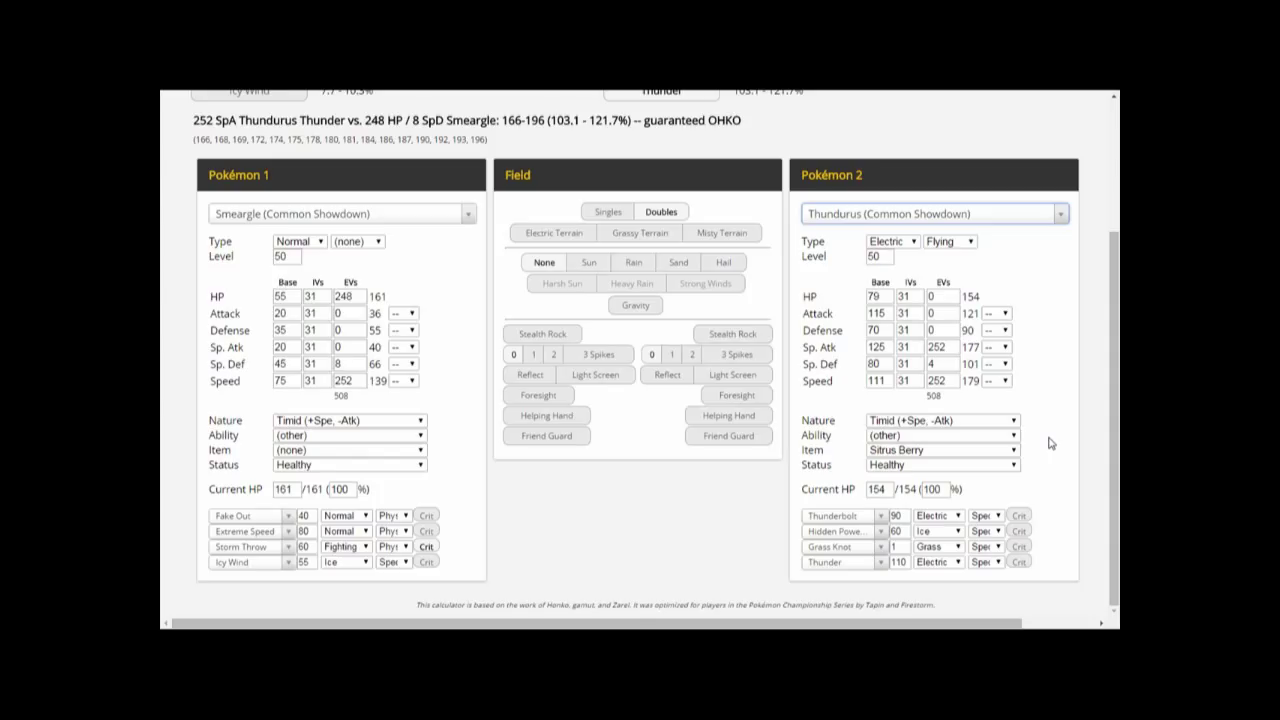
left_click(1050, 443)
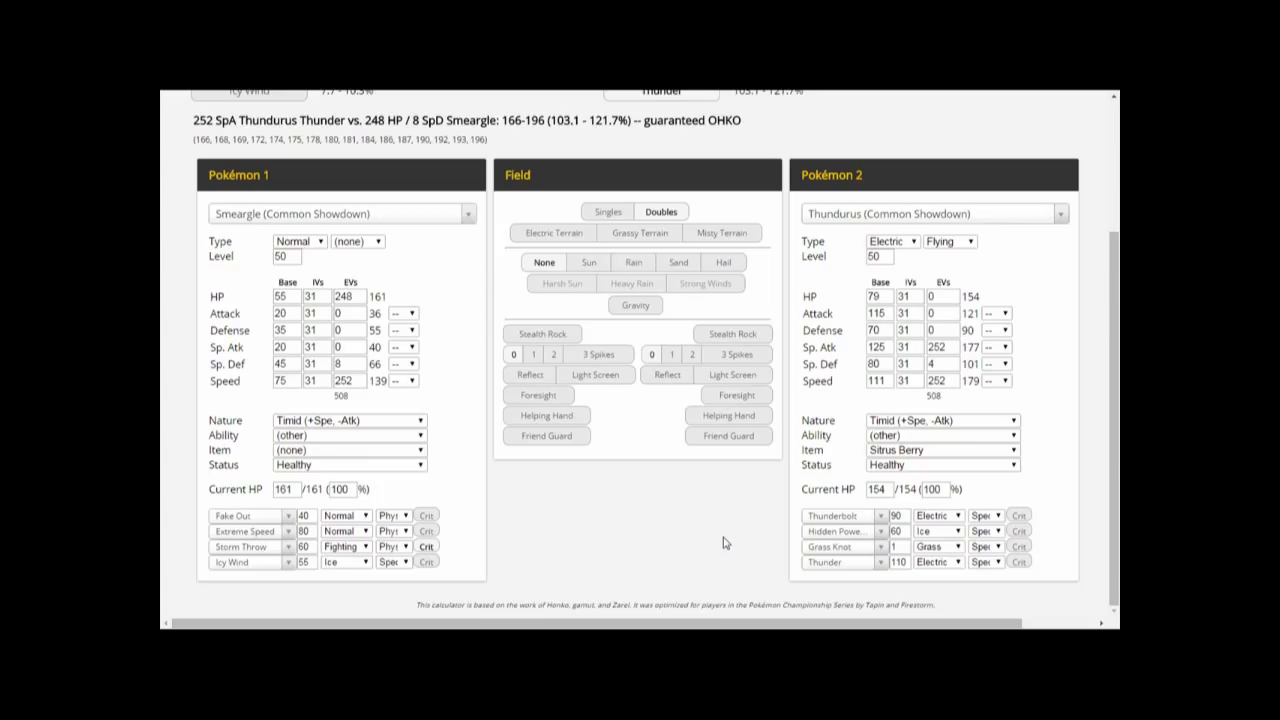
- Switch Pokémon 2 to the set titled Winter 2015 Thundurus
left_click(857, 222)
type("thun")
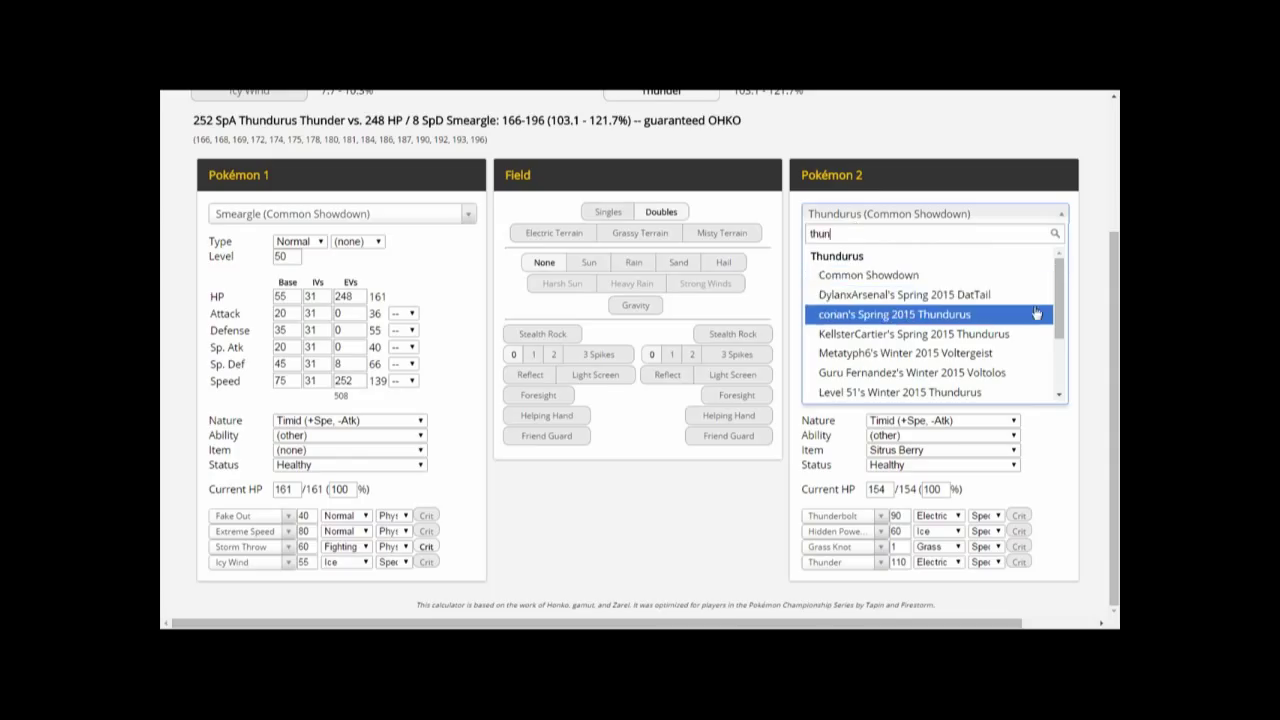
left_click_drag(1057, 318, 1057, 340)
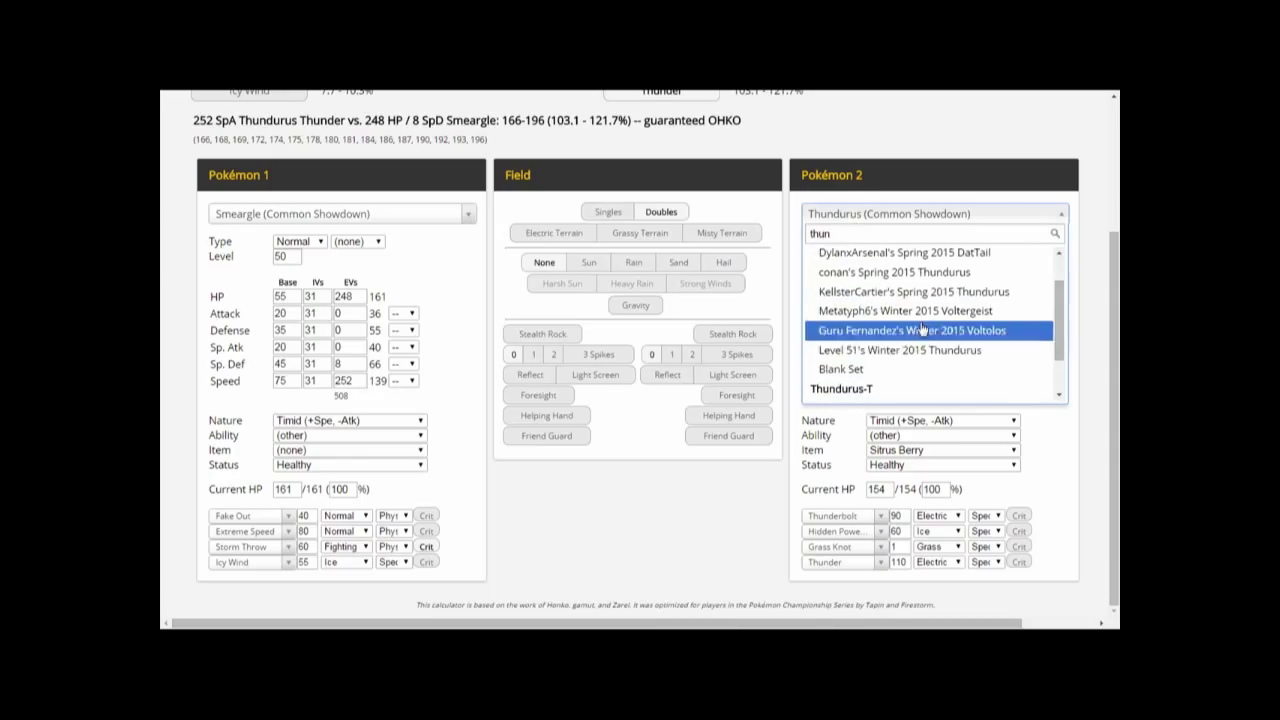
left_click(903, 349)
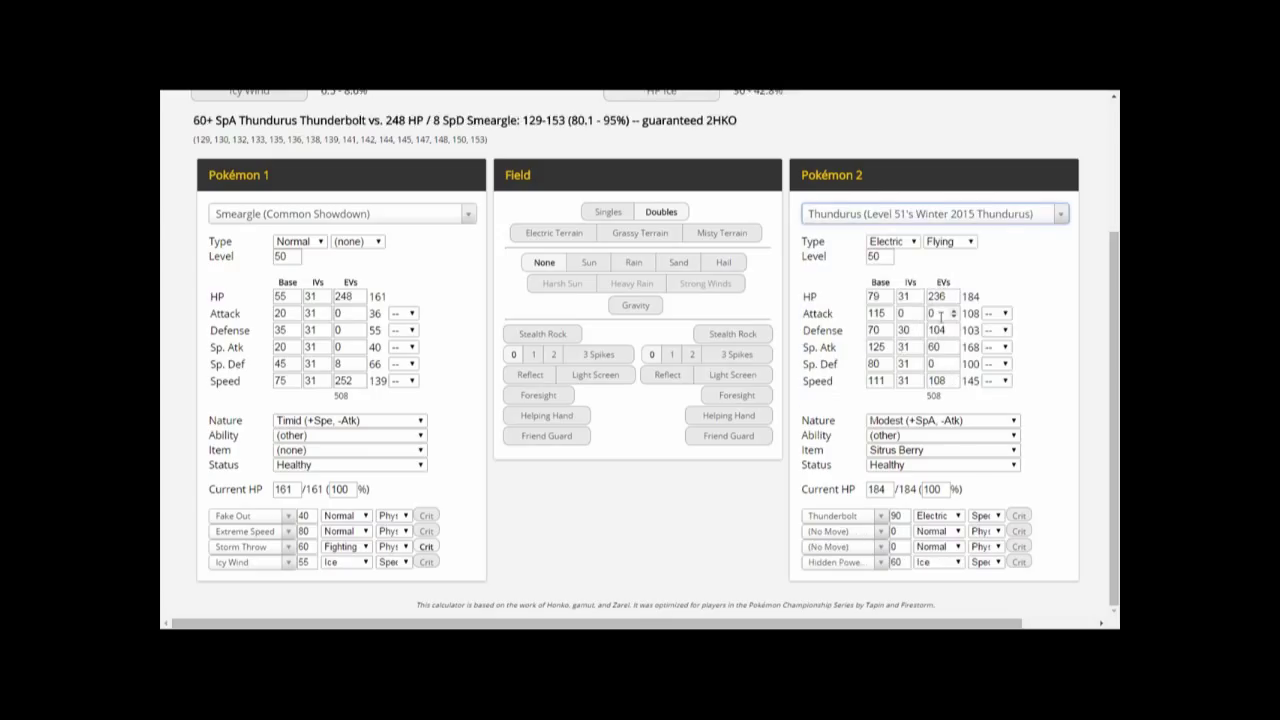
- Switch Pokémon 2 to the first listed player set titled Spring 2015 Thundurus
left_click(990, 215)
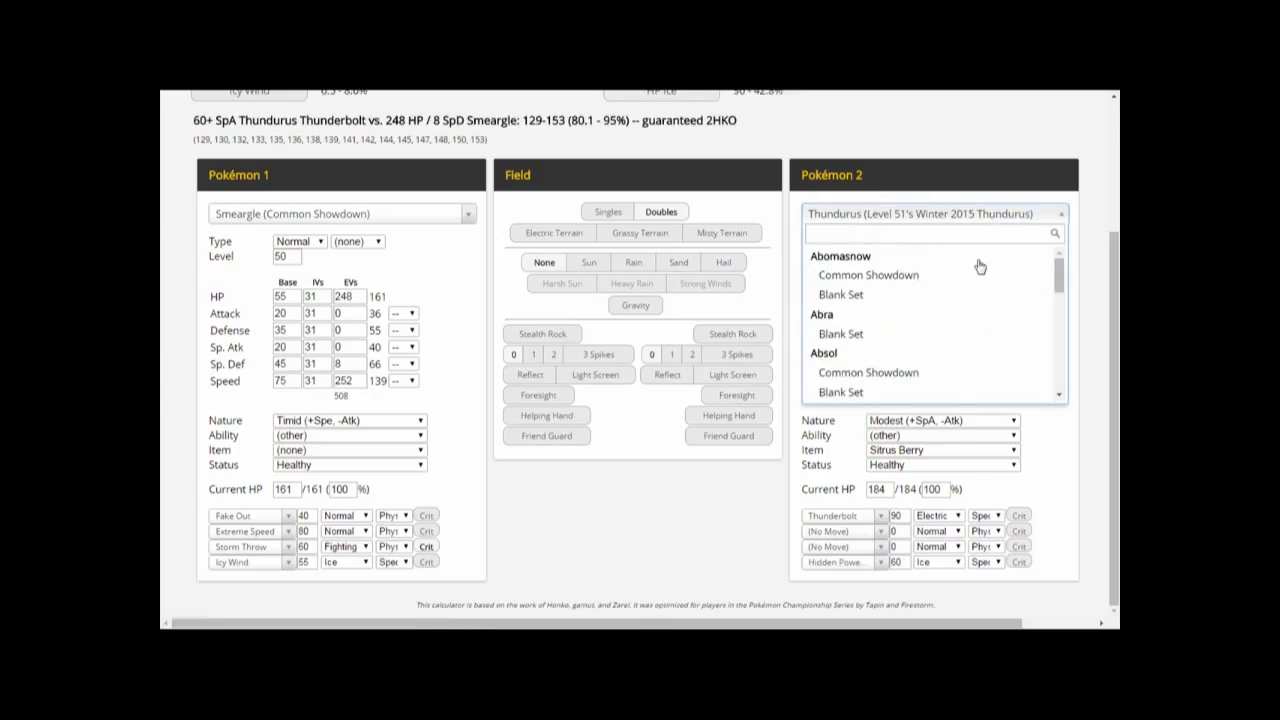
type("th")
scroll(980, 266, "down", 1)
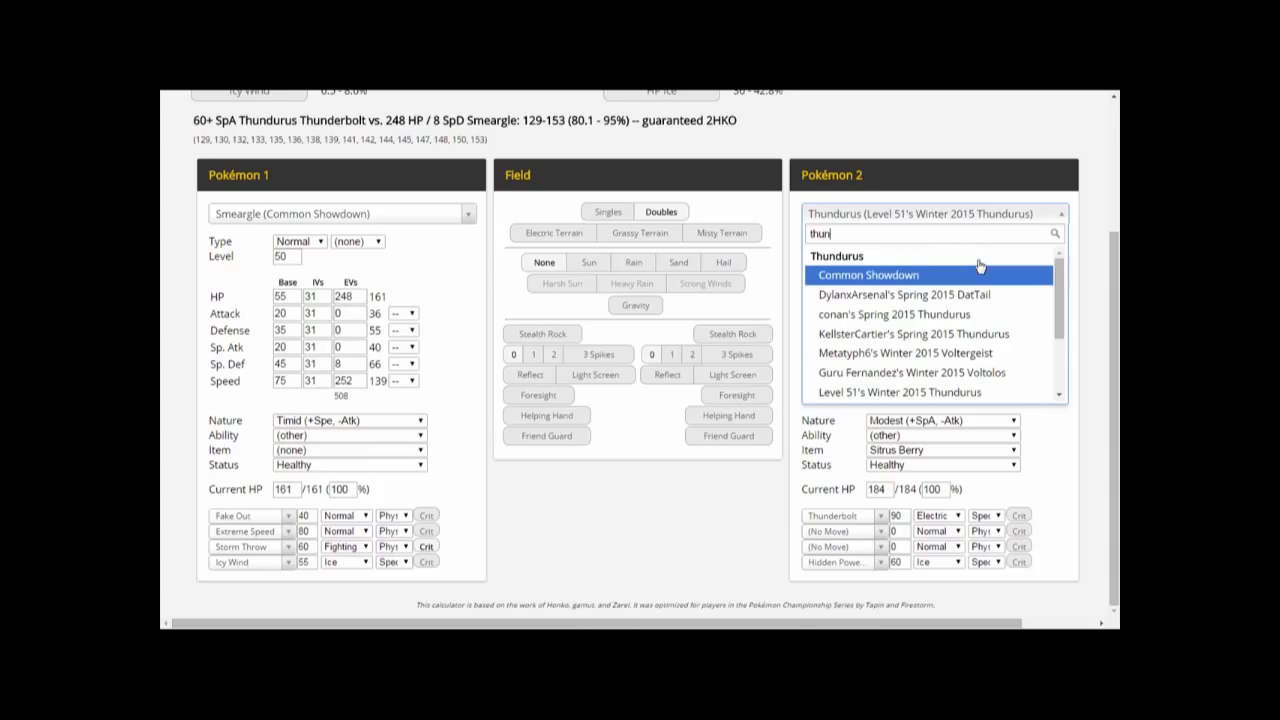
left_click(935, 314)
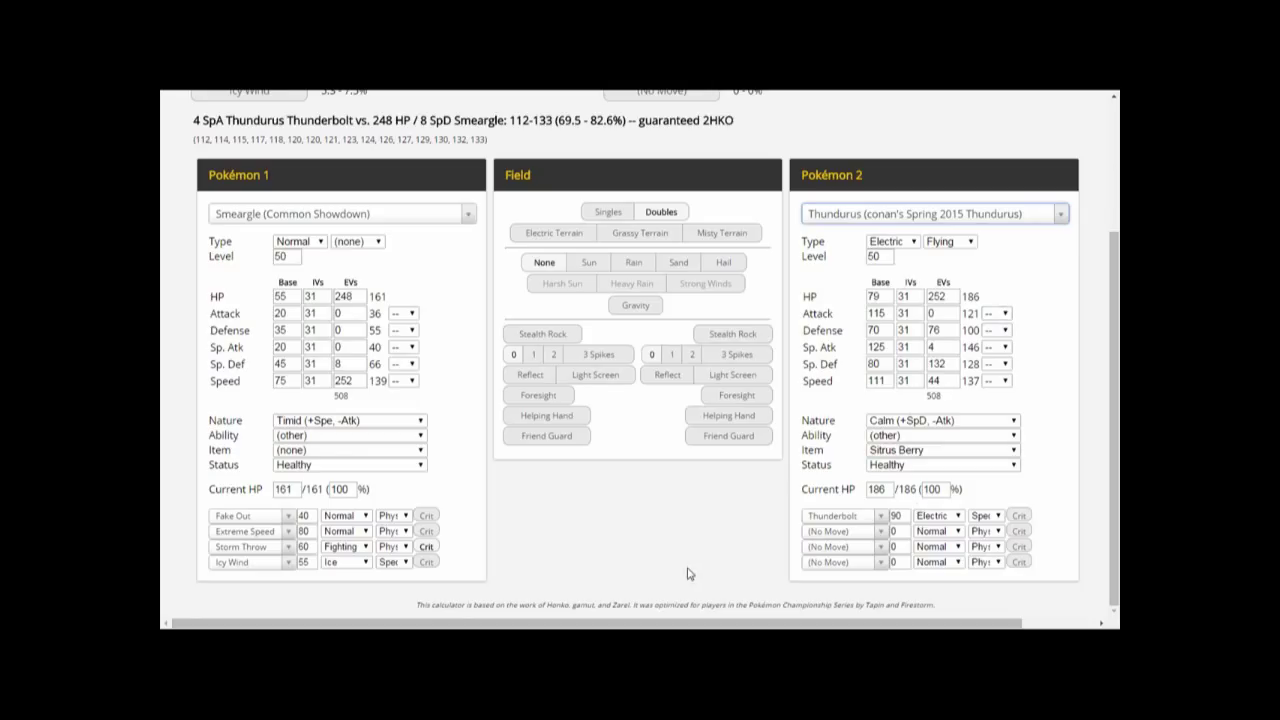
left_click(613, 517)
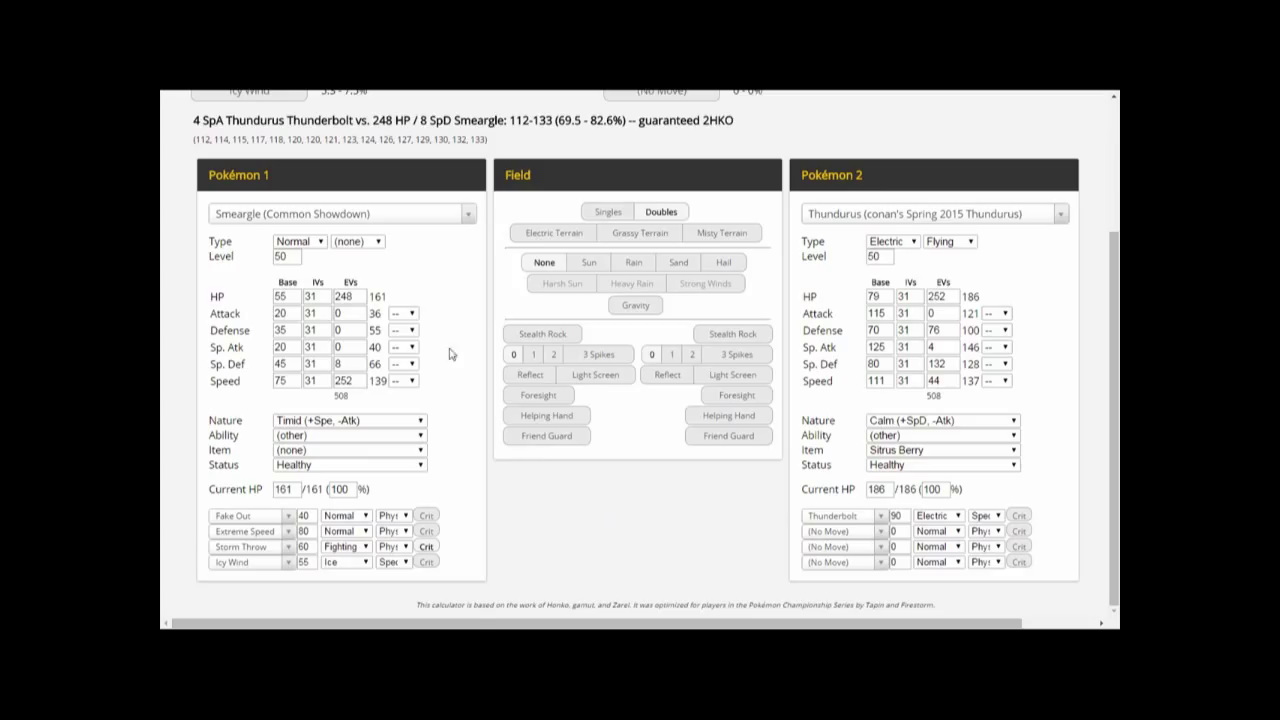
- Load Kangaskhan's Blank Set as Pokémon 1 and set its forme to Mega Kangaskhan
left_click(435, 220)
type("kang")
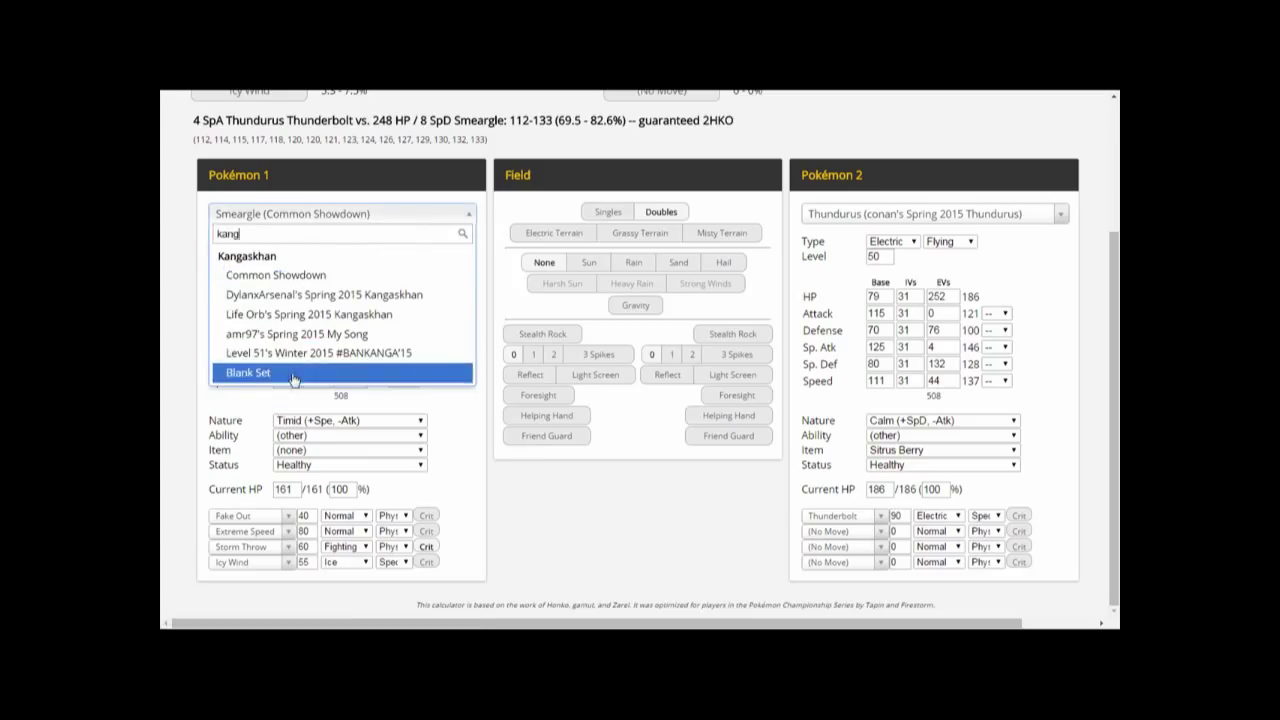
left_click(297, 373)
left_click(349, 262)
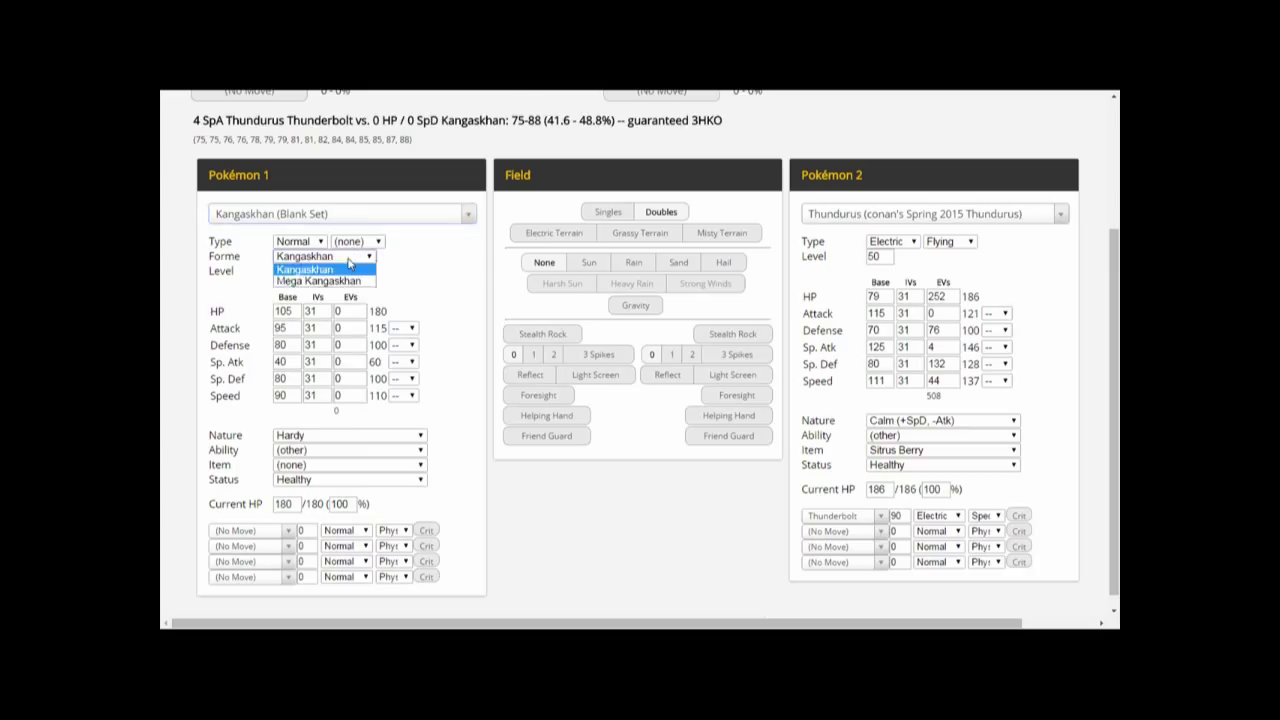
left_click(338, 285)
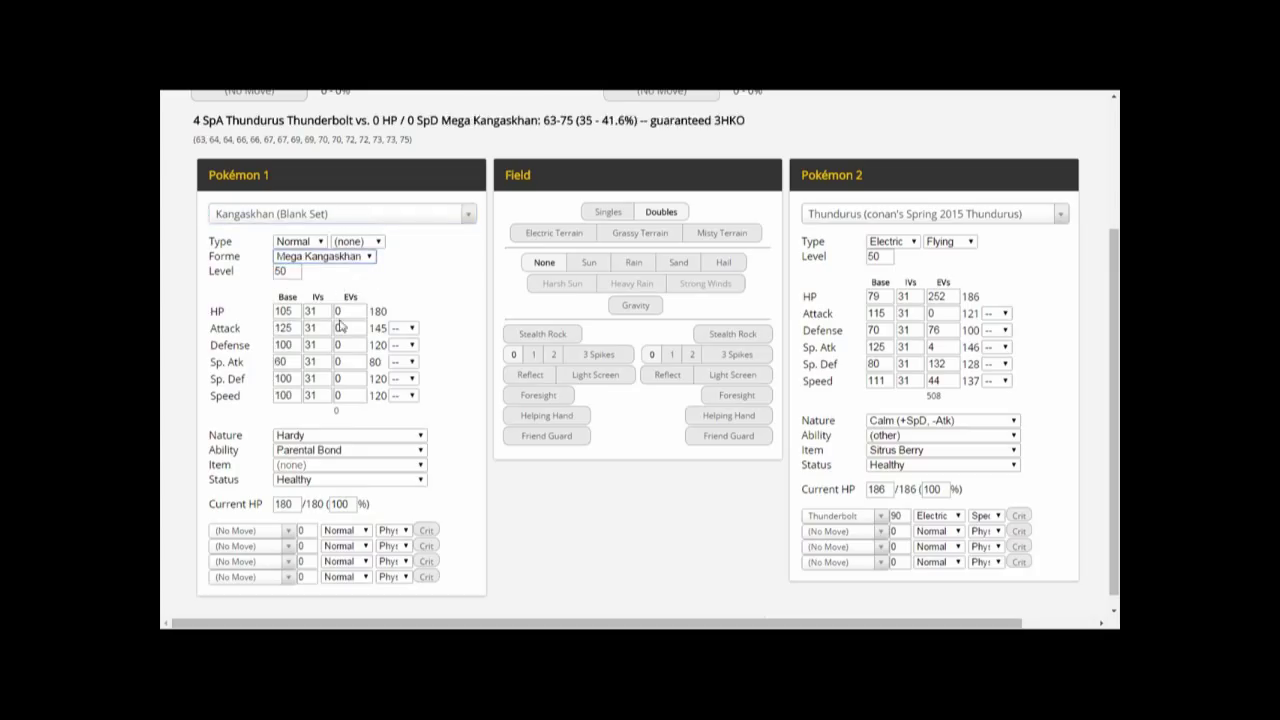
- Give Mega Kangaskhan 204 Attack EVs and switch it to the regular Kangaskhan forme
double_click(340, 328)
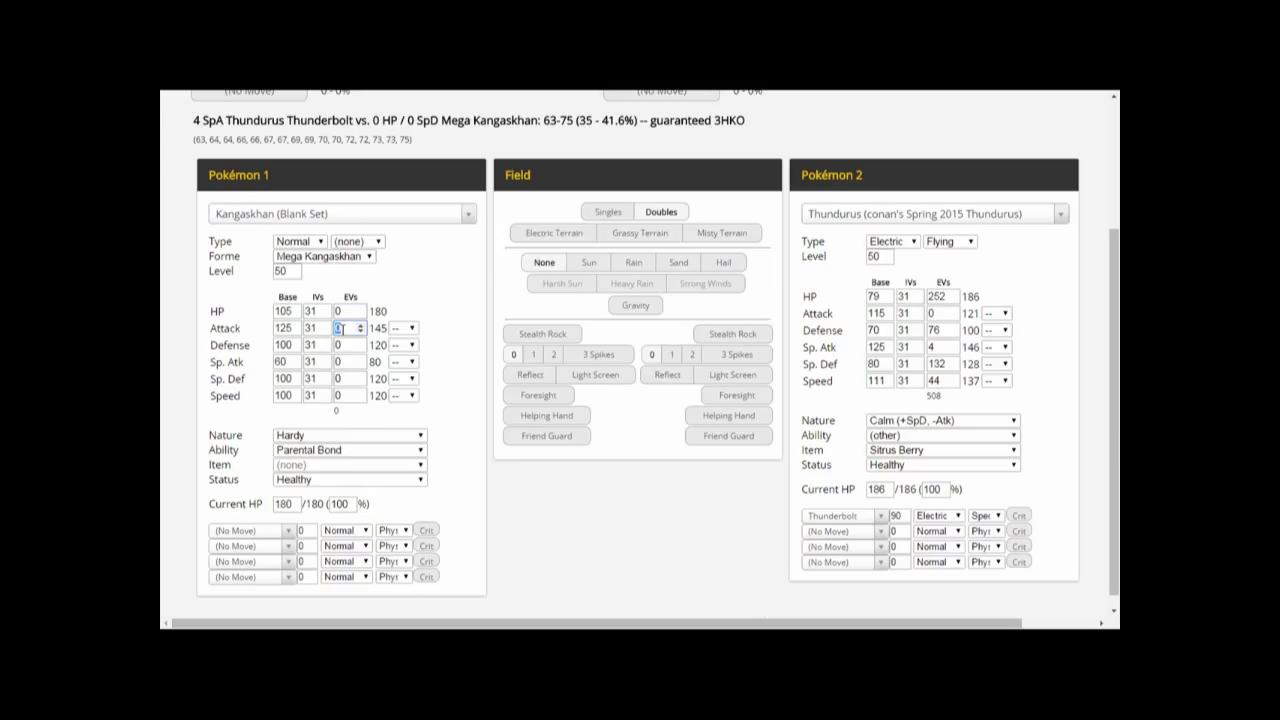
type("204")
left_click(330, 257)
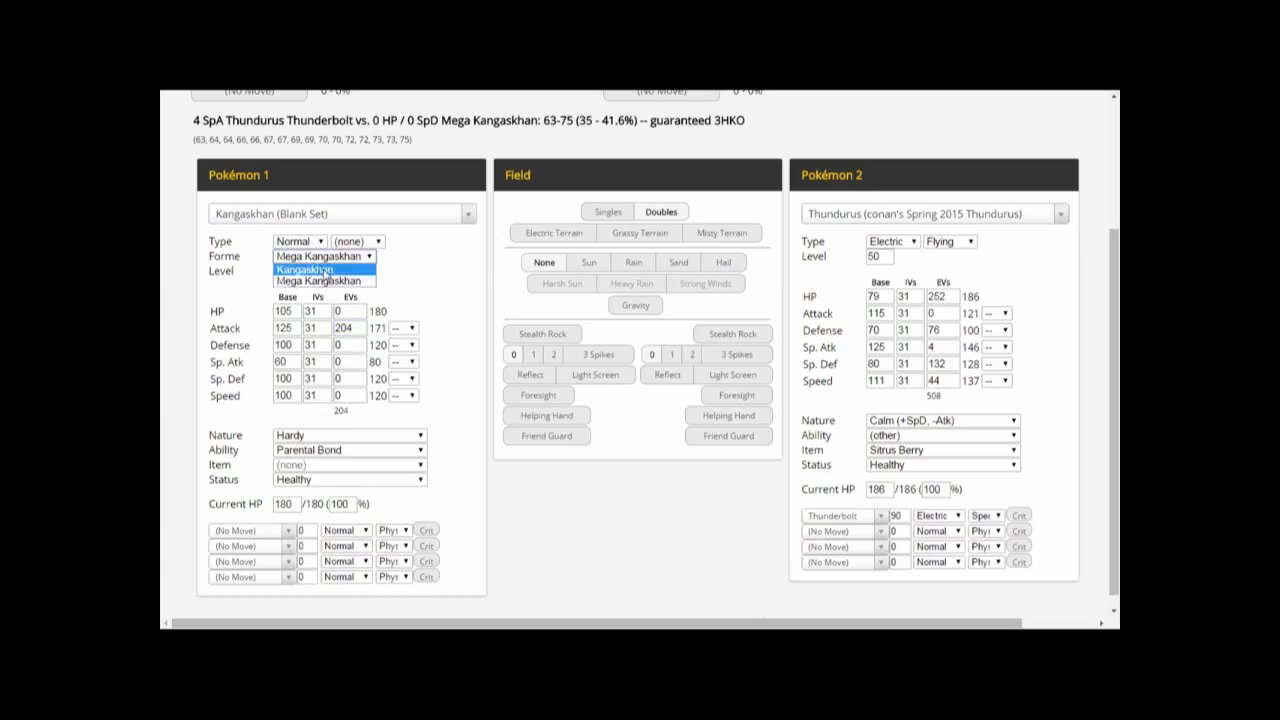
left_click(325, 270)
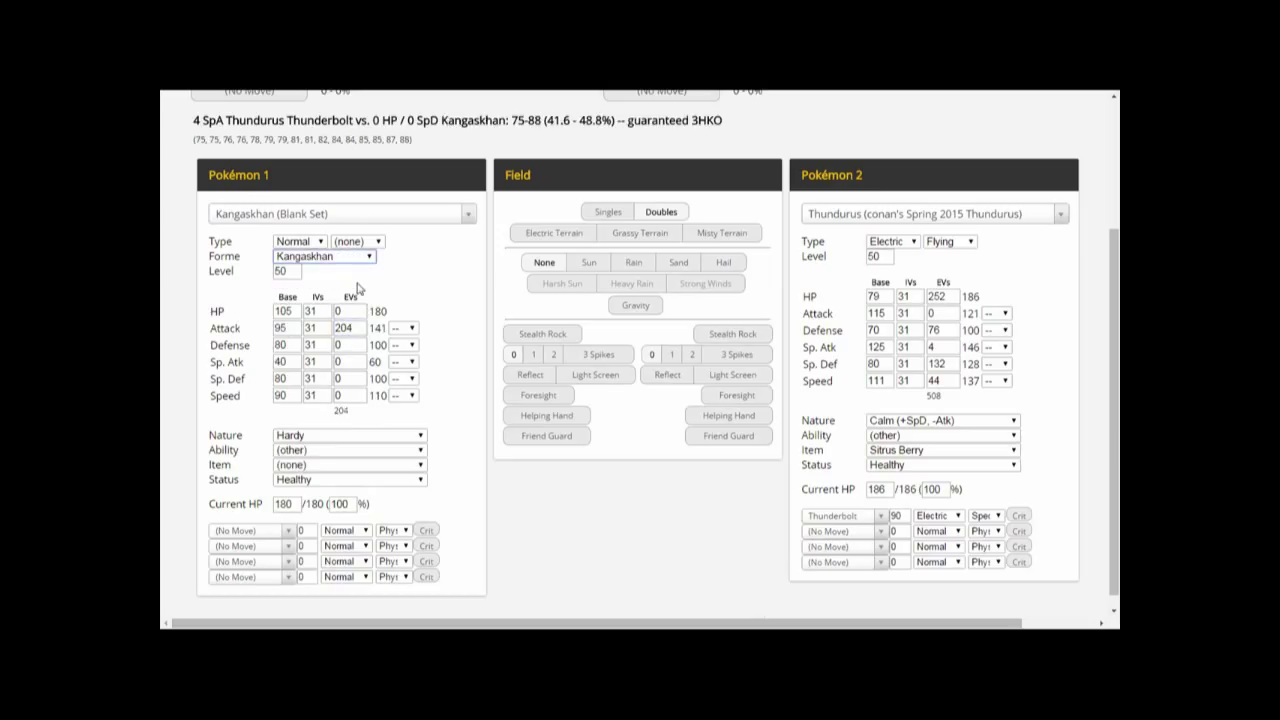
- Replace Kangaskhan with Bisharp's Common Showdown set as Pokémon 1
left_click(376, 220)
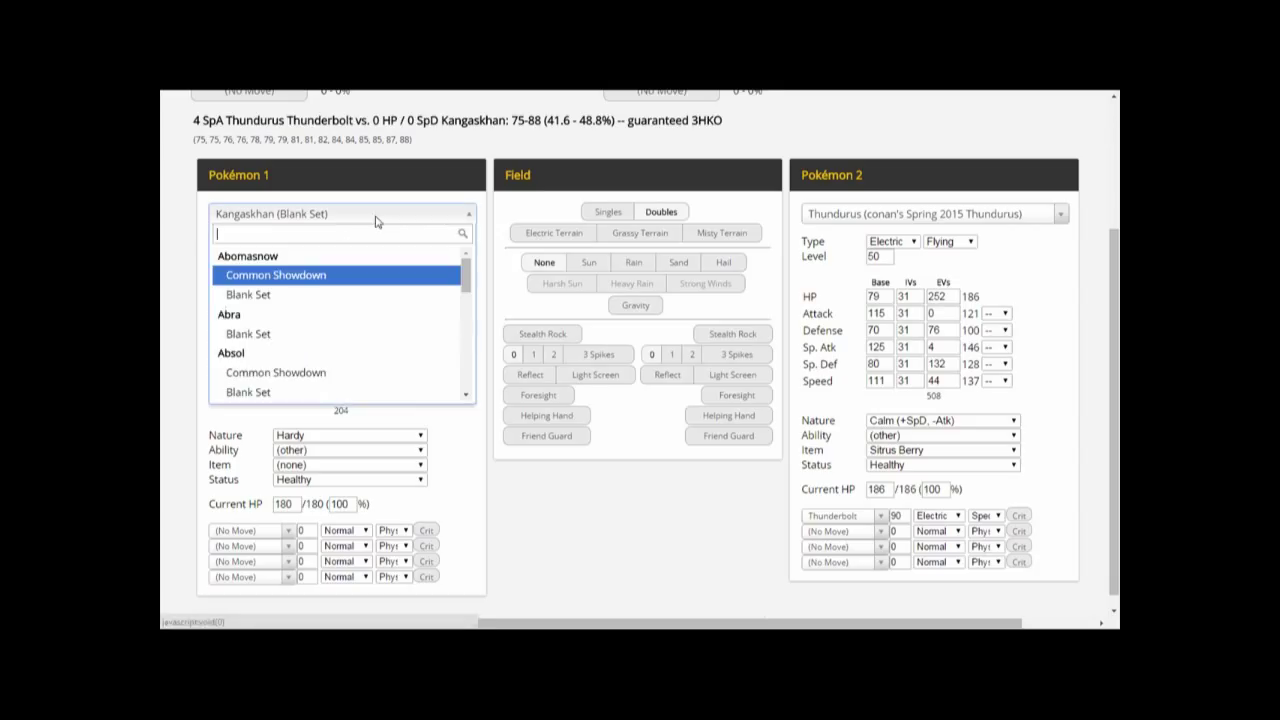
type("bis")
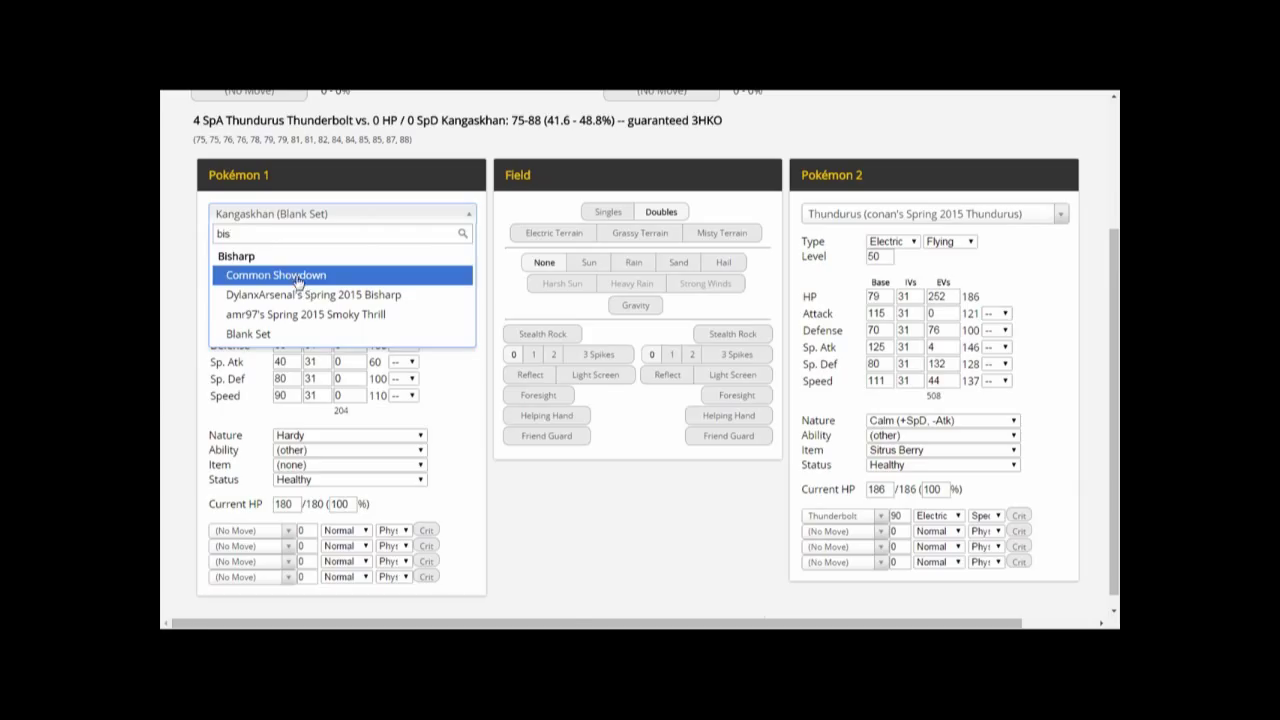
left_click(302, 278)
- Load Metagross's Common Showdown set as Pokémon 2 and show Bisharp's detailed Knock Off results against it
left_click(869, 227)
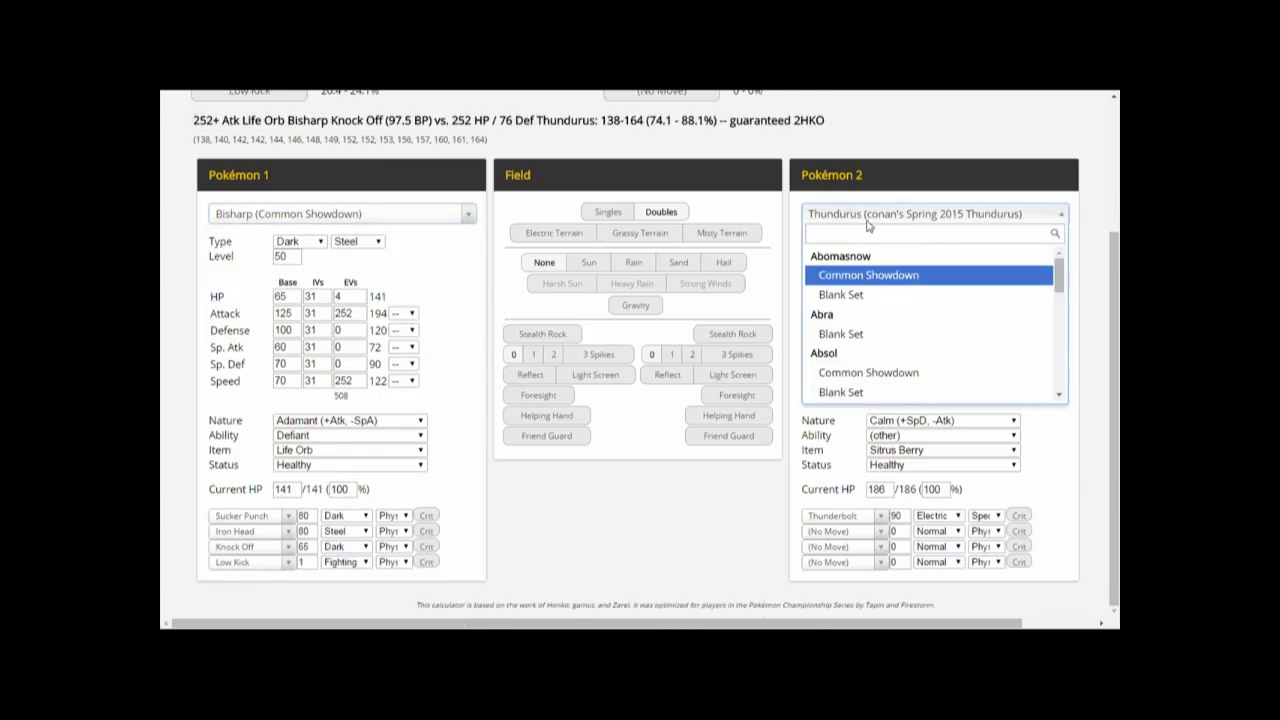
type("meta")
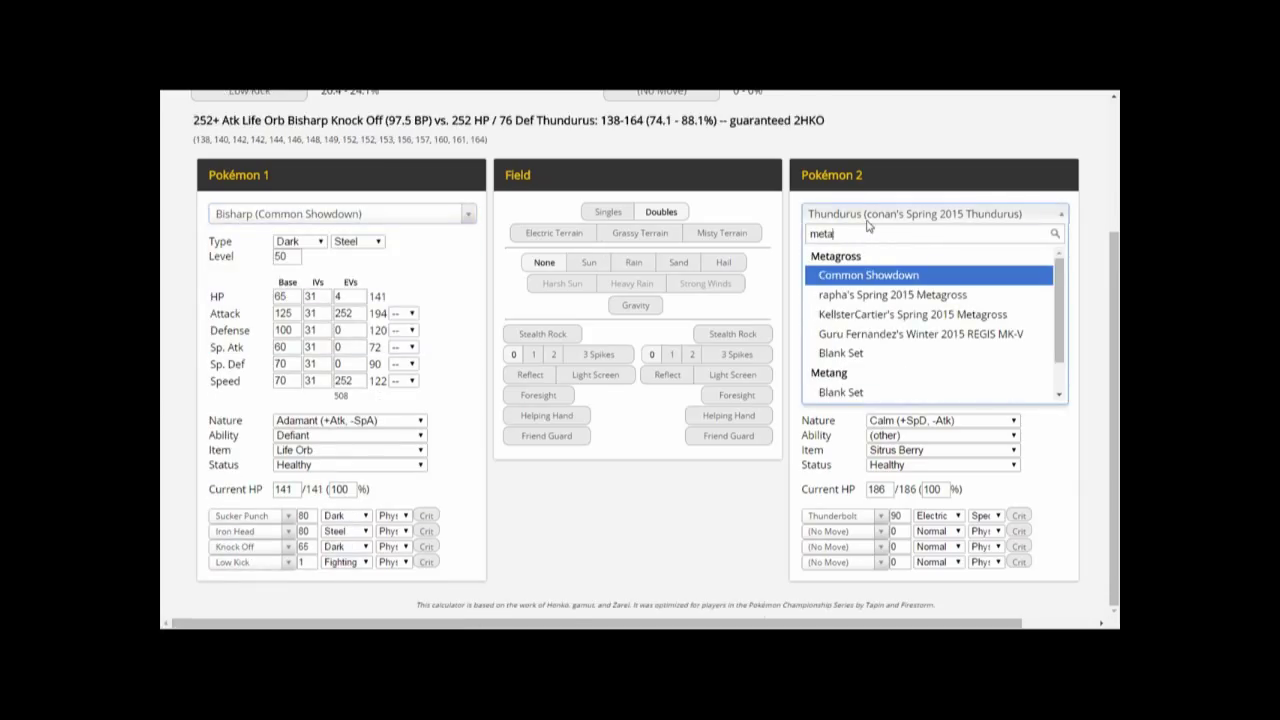
left_click(850, 274)
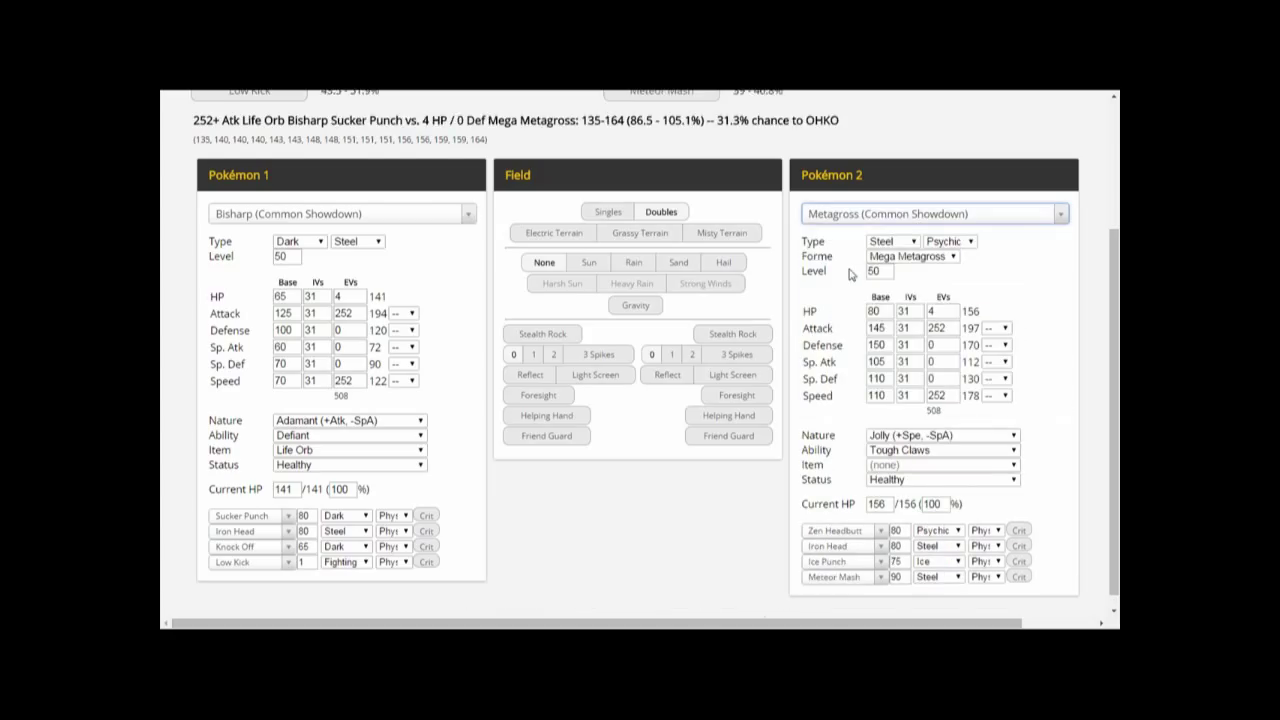
scroll(425, 405, "up", 3)
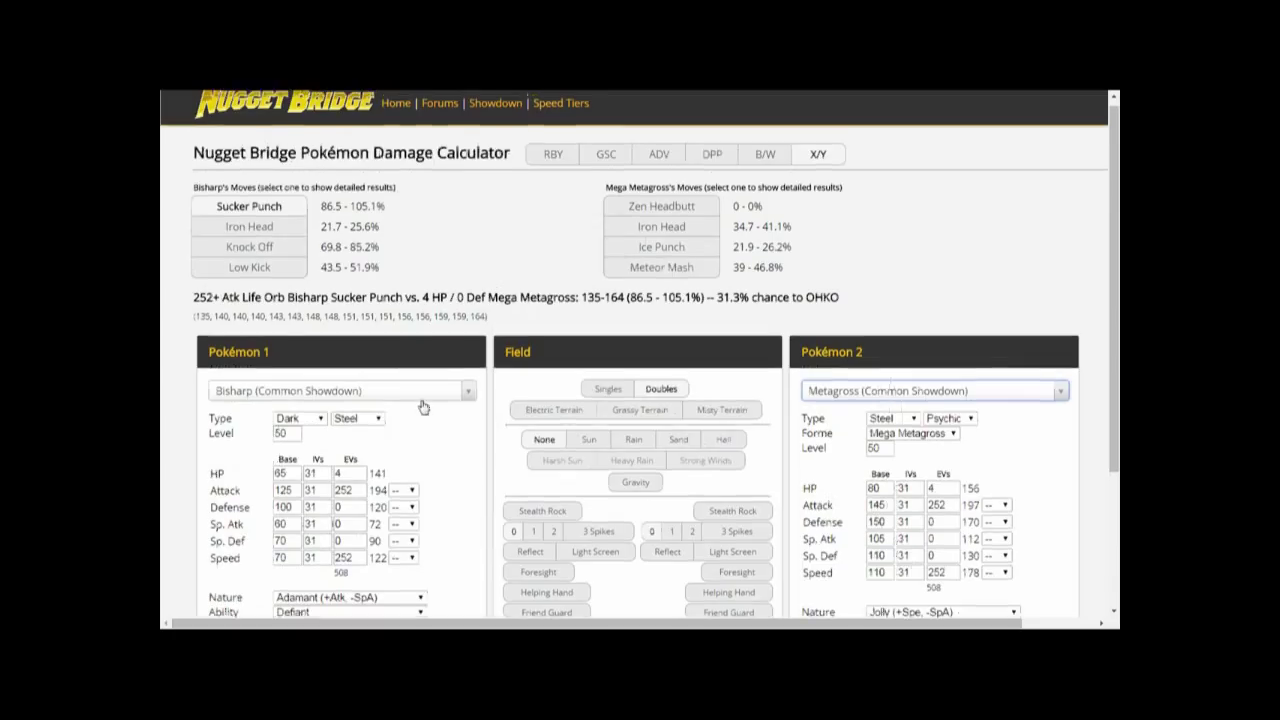
left_click(286, 252)
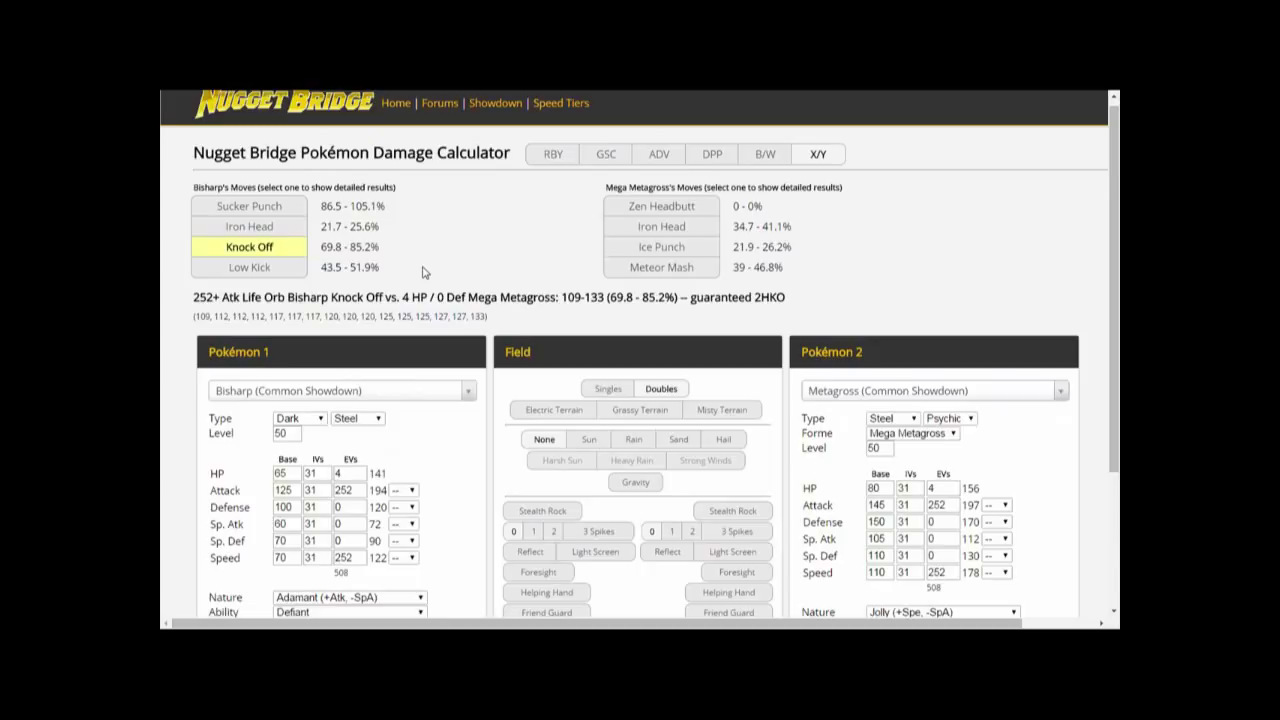
- Switch Mega Metagross to the regular Metagross forme to compare Bisharp's Knock Off damage
scroll(424, 271, "down", 3)
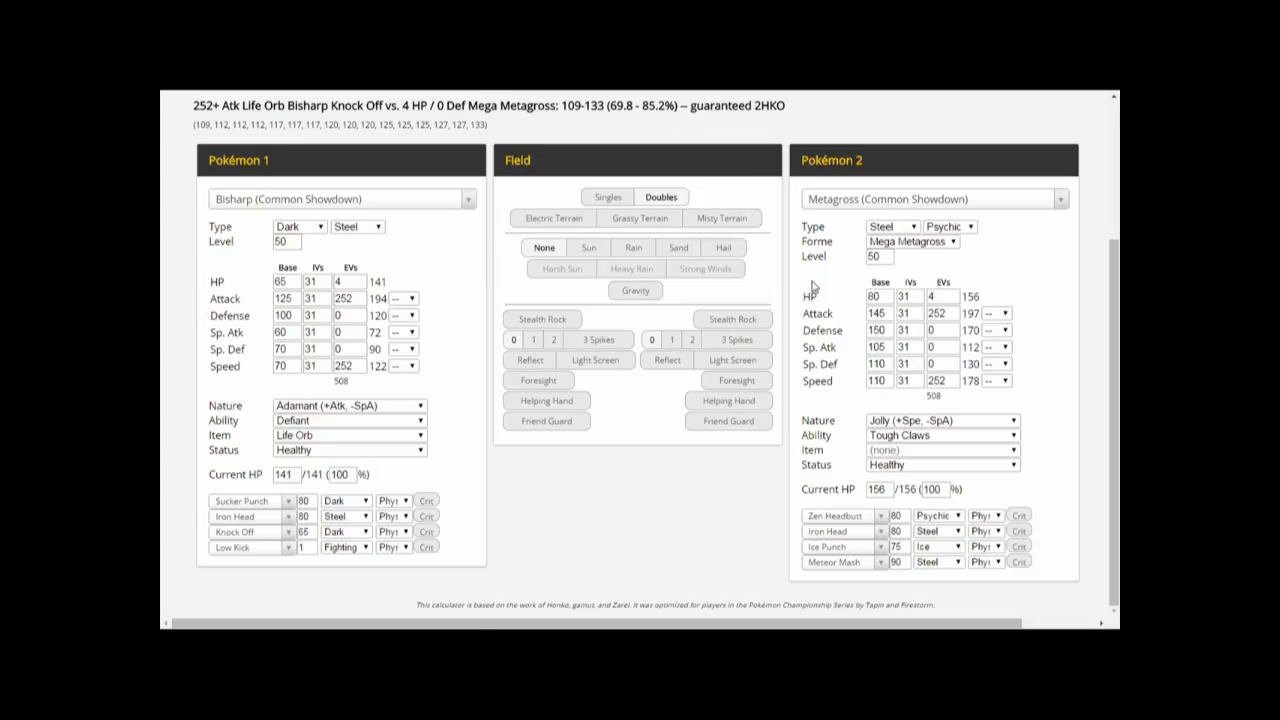
left_click(920, 245)
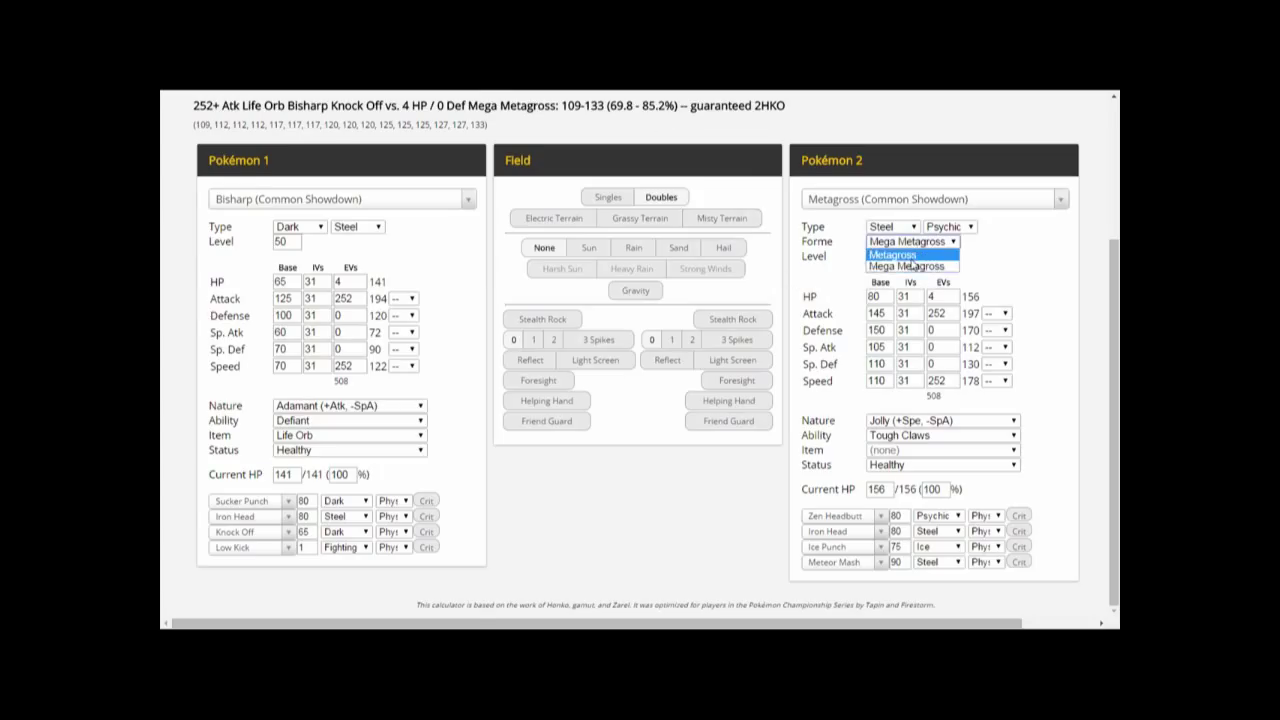
left_click(910, 256)
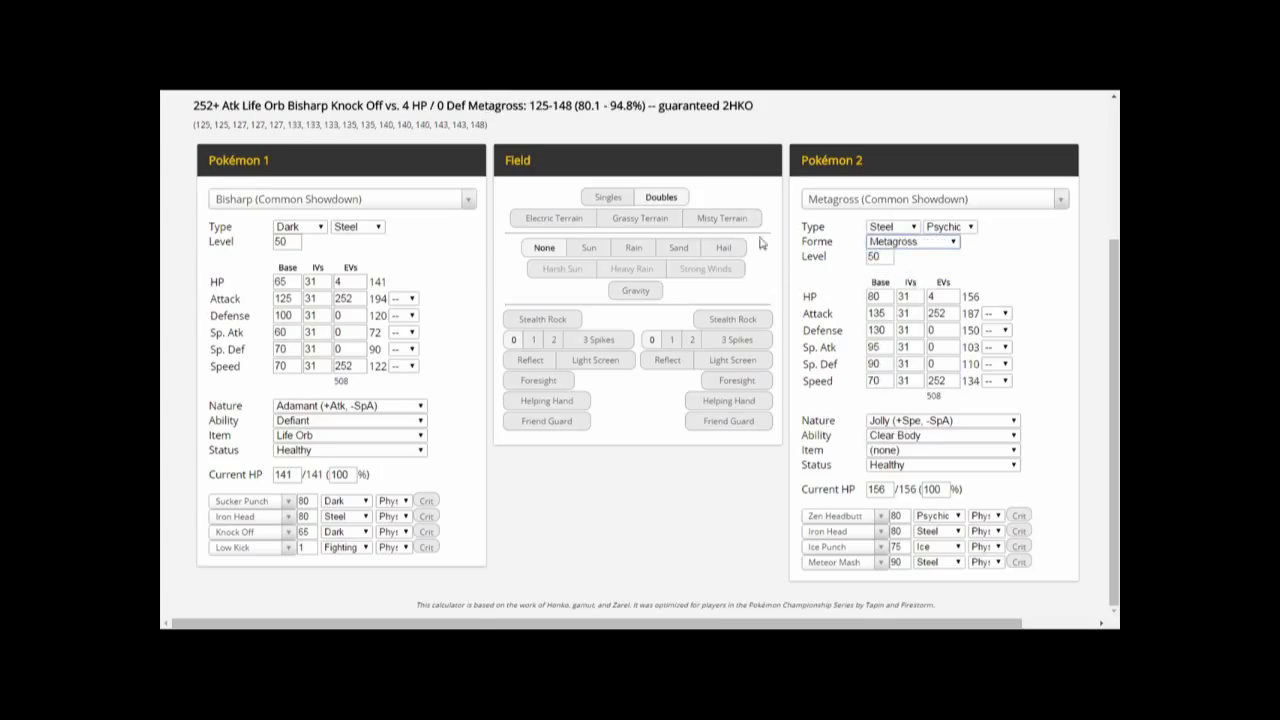
- Set Metagross's HP EVs to 204 and change its forme to Mega Metagross
left_click(937, 297)
double_click(937, 297)
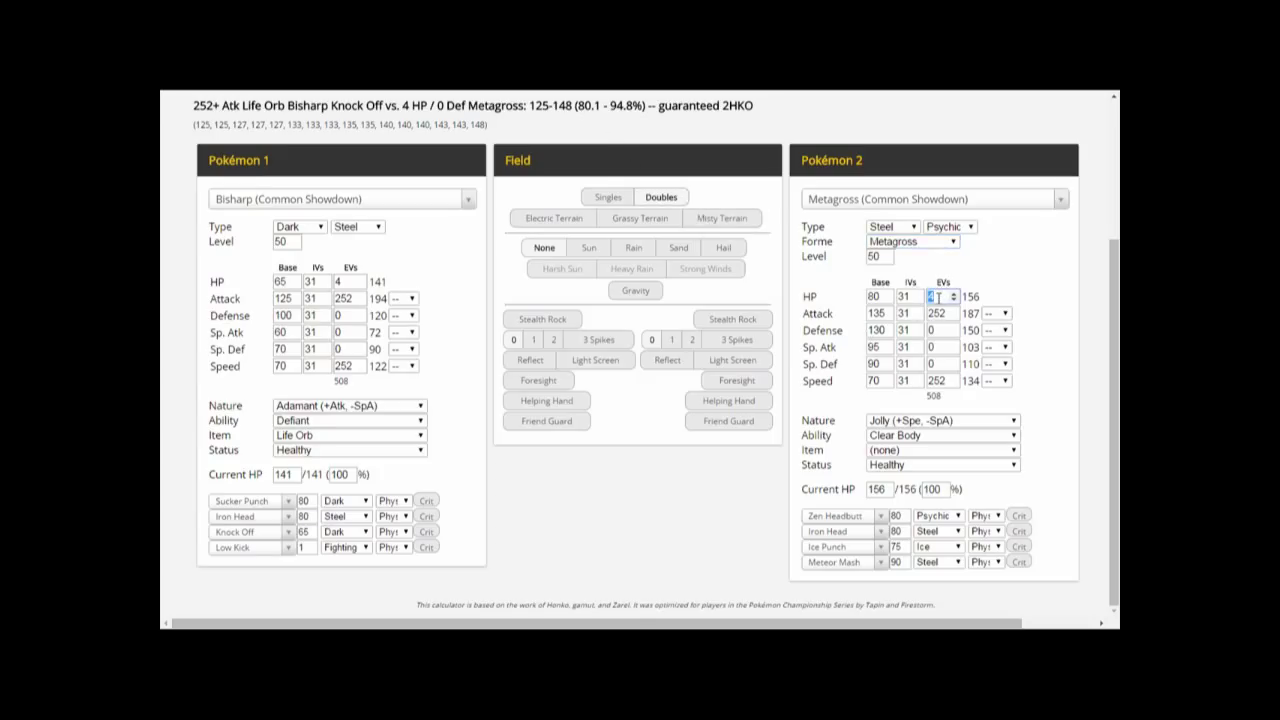
type("204")
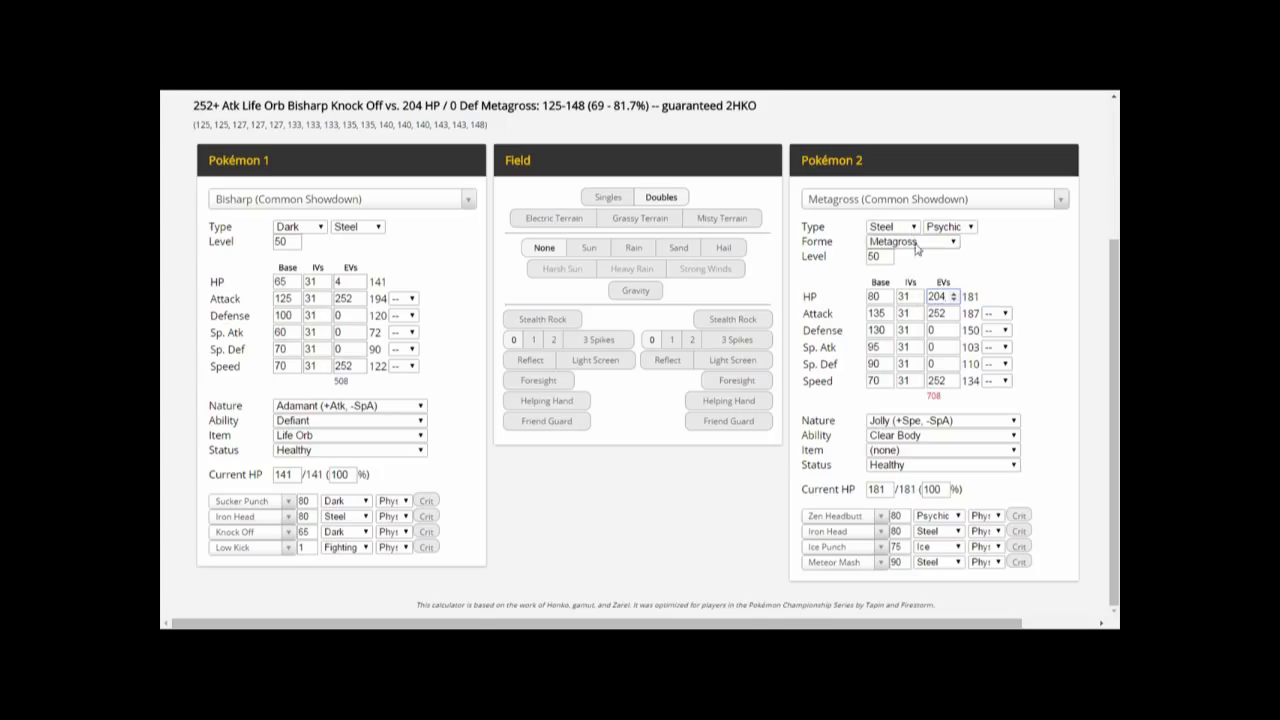
left_click(916, 246)
left_click(910, 267)
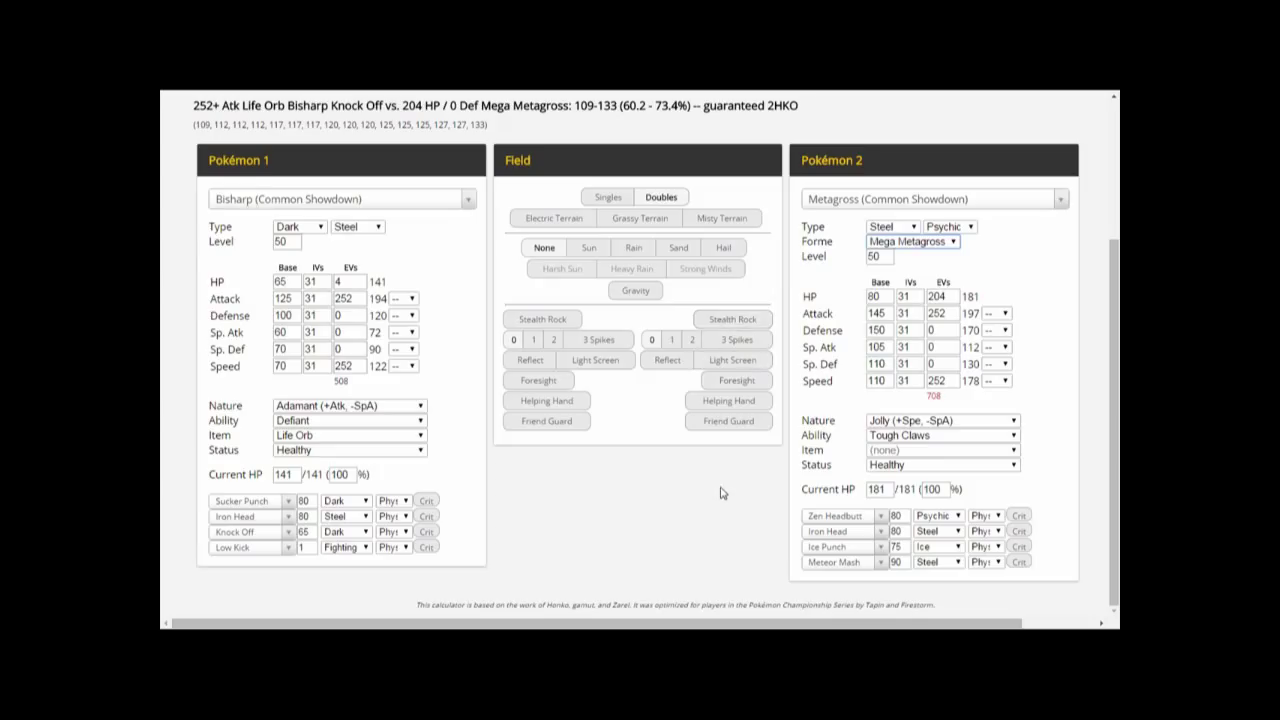
- Replace Bisharp with Landorus-T's Blank Set as Pokémon 1
left_click(362, 203)
type("lan")
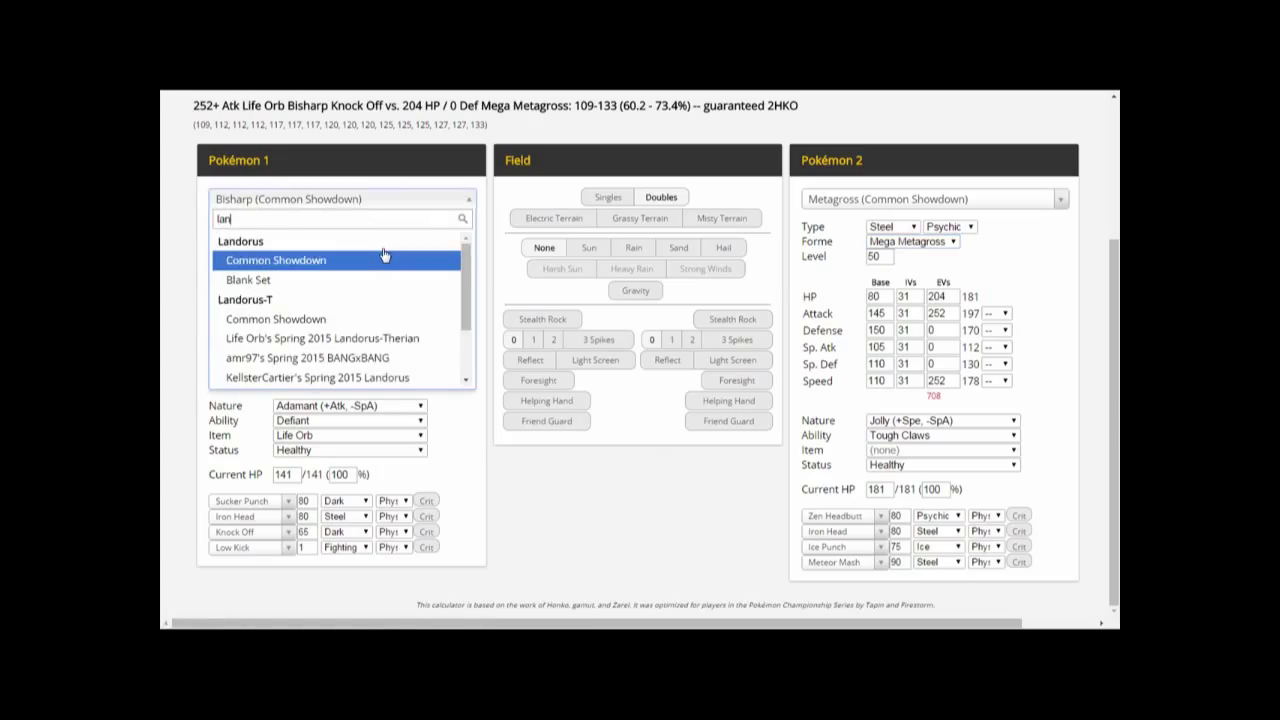
type("d")
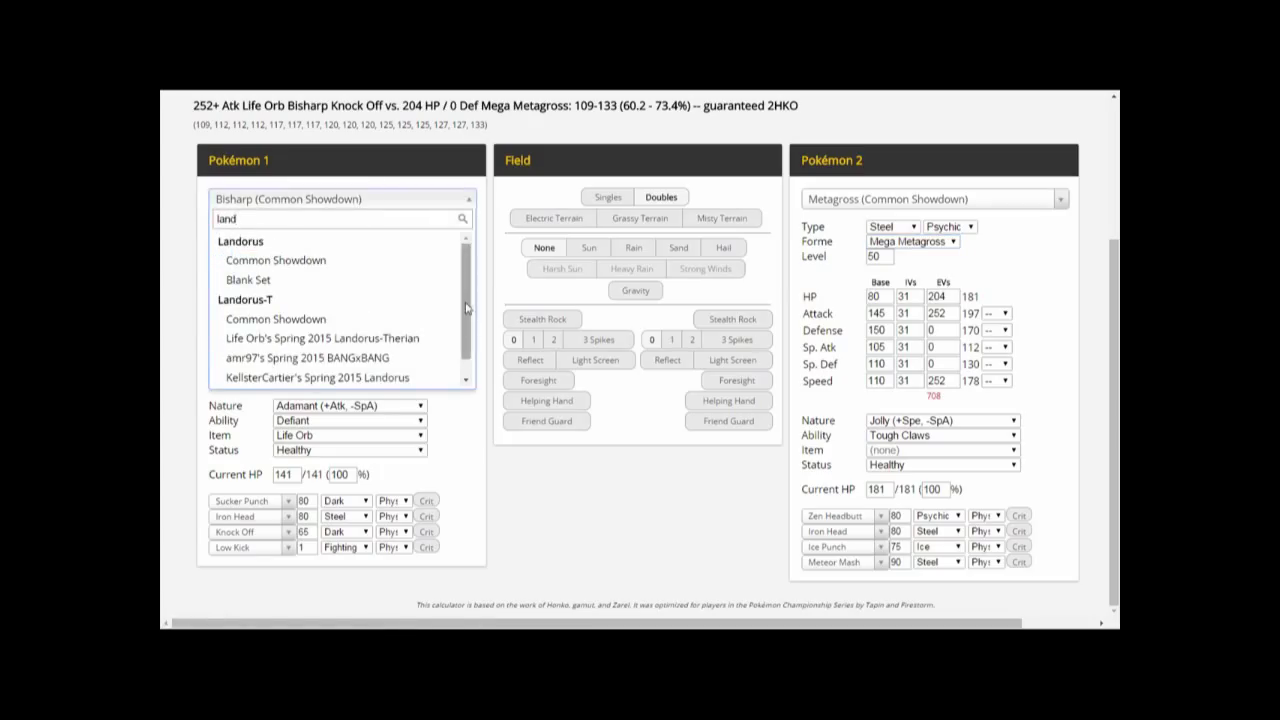
scroll(465, 308, "down", 1)
left_click(260, 374)
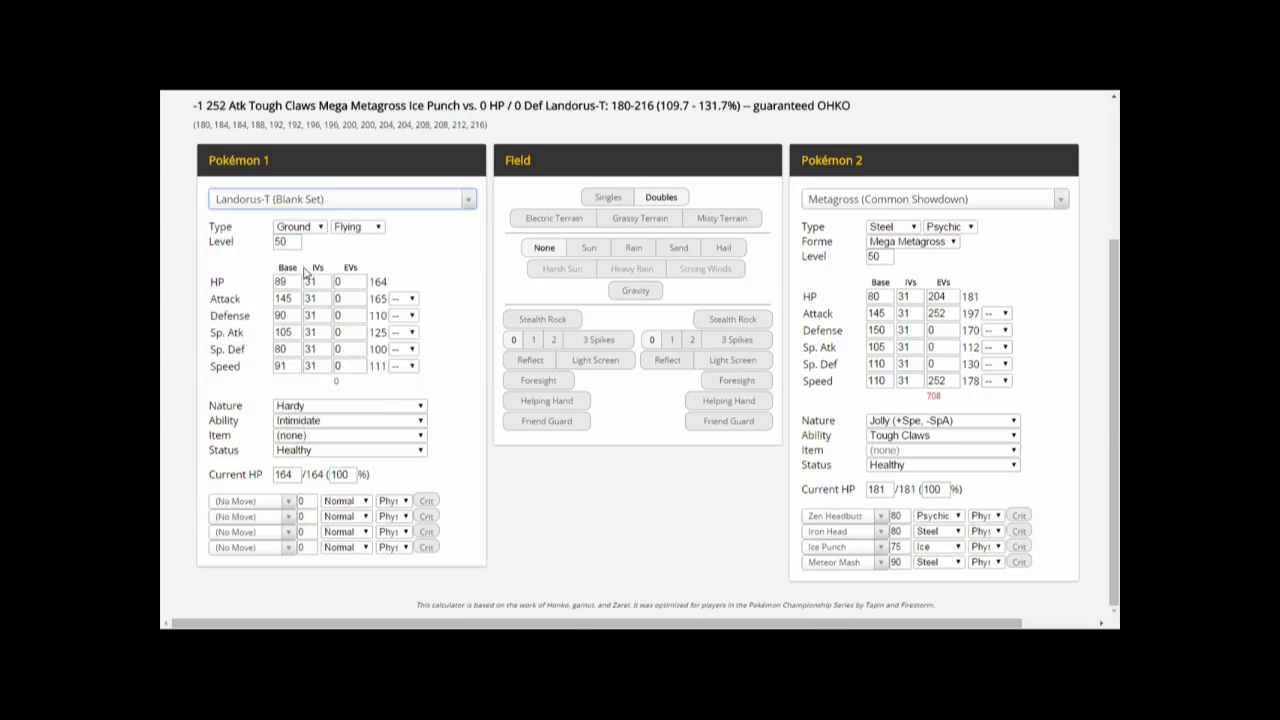
- Load Rotom-W's Blank Set as Pokémon 1 against Mega Metagross
left_click(324, 199)
type("rotom")
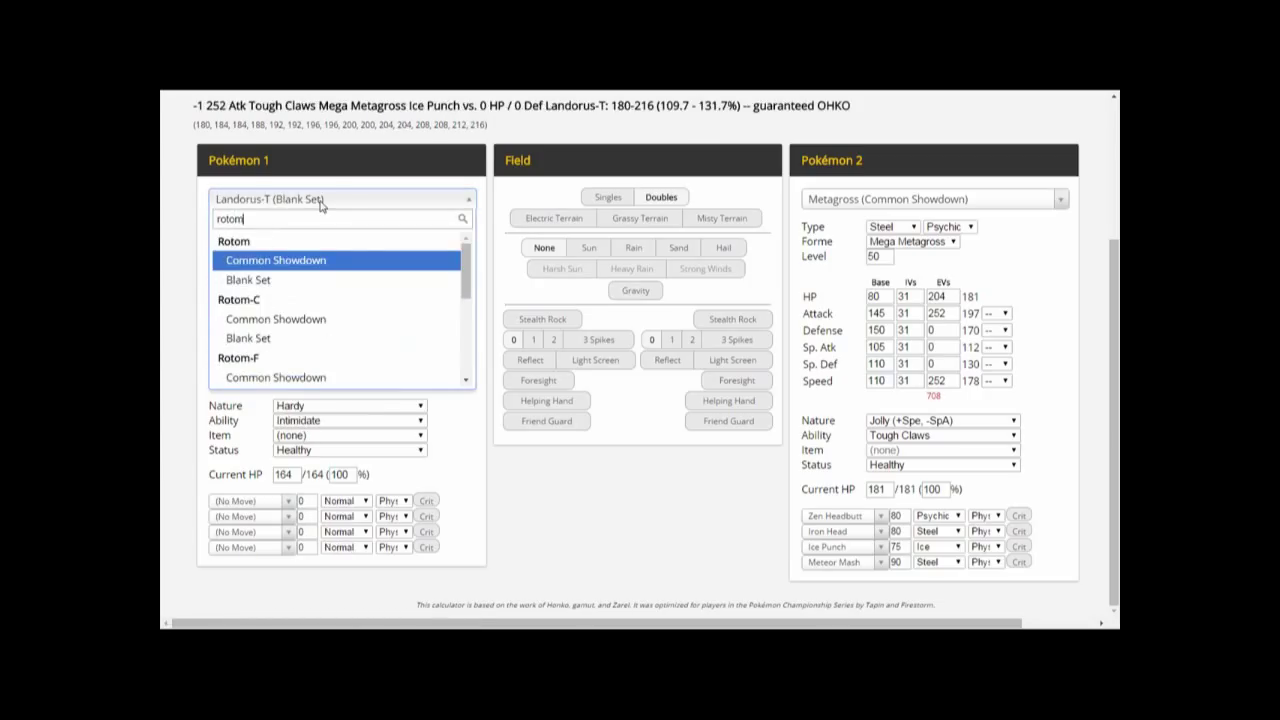
type("-w")
left_click(284, 280)
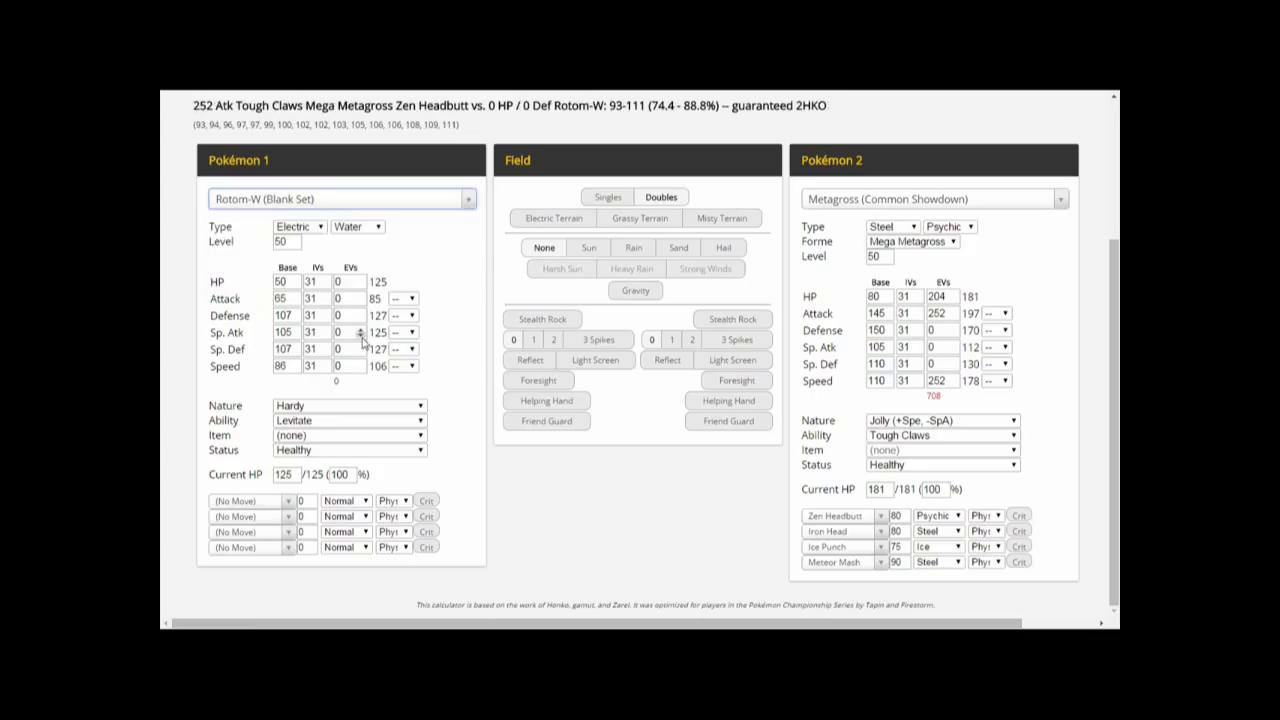
left_click(660, 527)
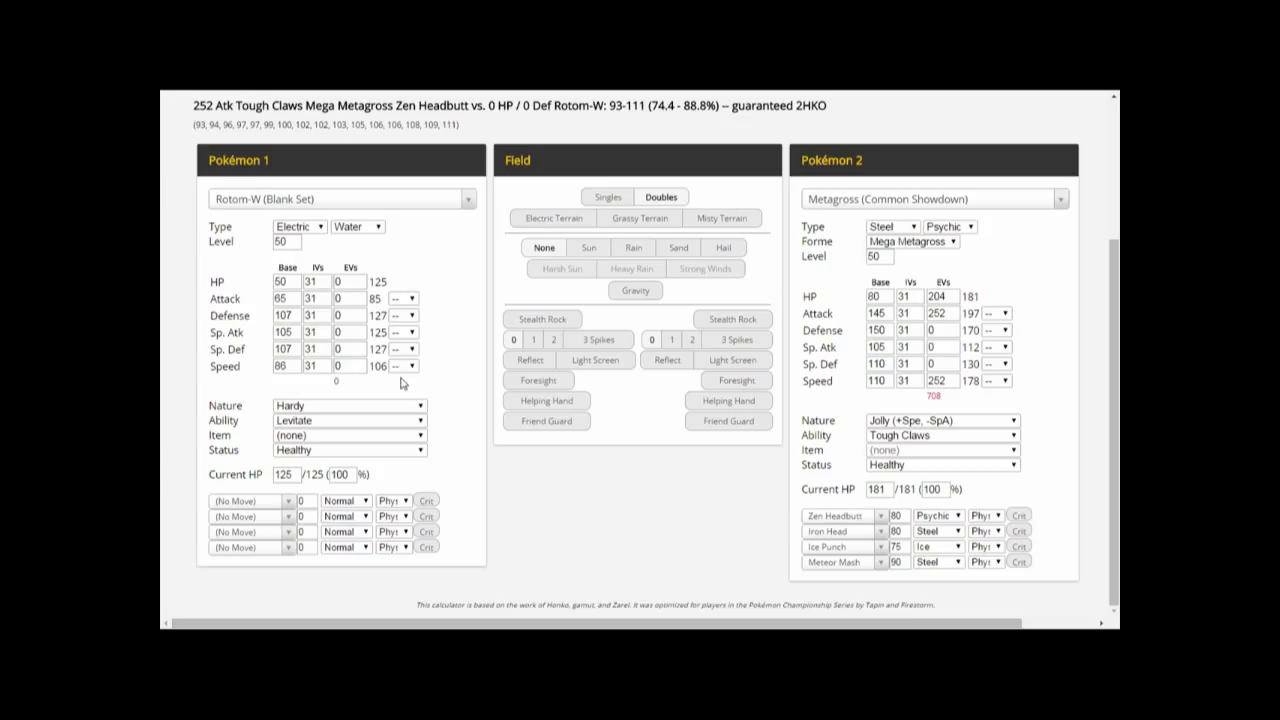
- Set Rotom-W's HP EVs to 252 and give it a Sitrus Berry
double_click(346, 281)
type("252")
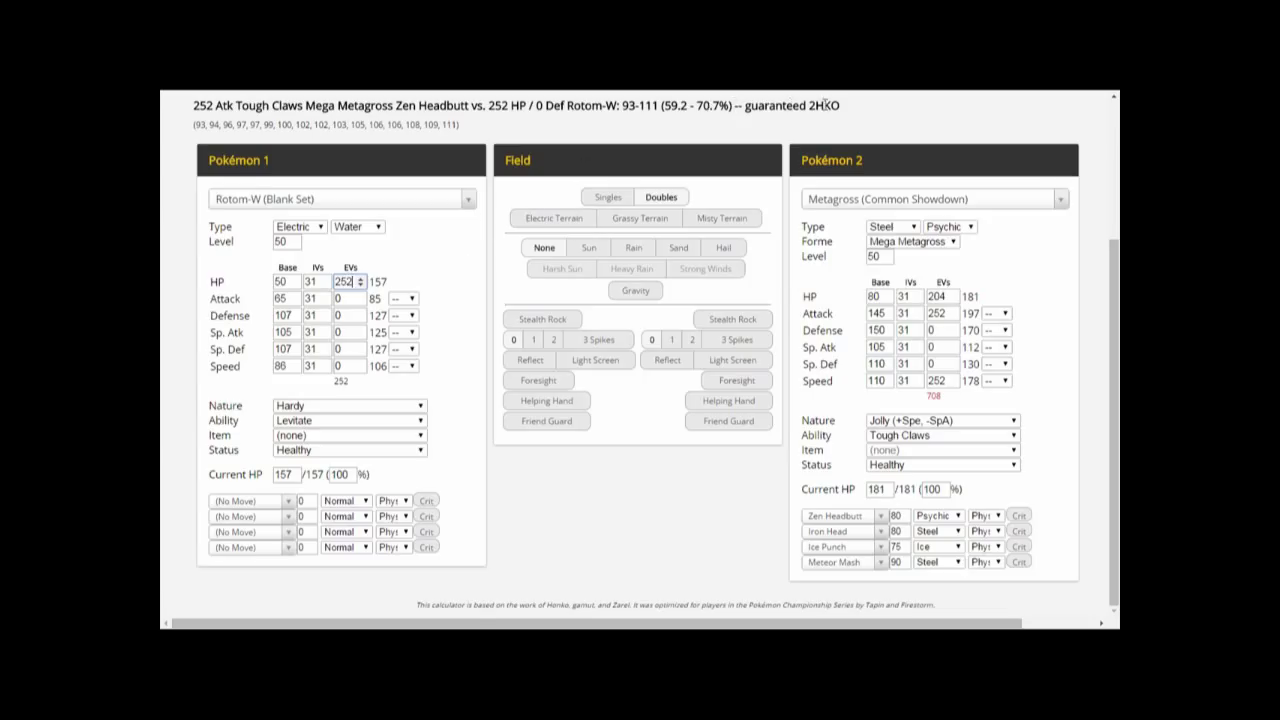
left_click(309, 438)
type("sit")
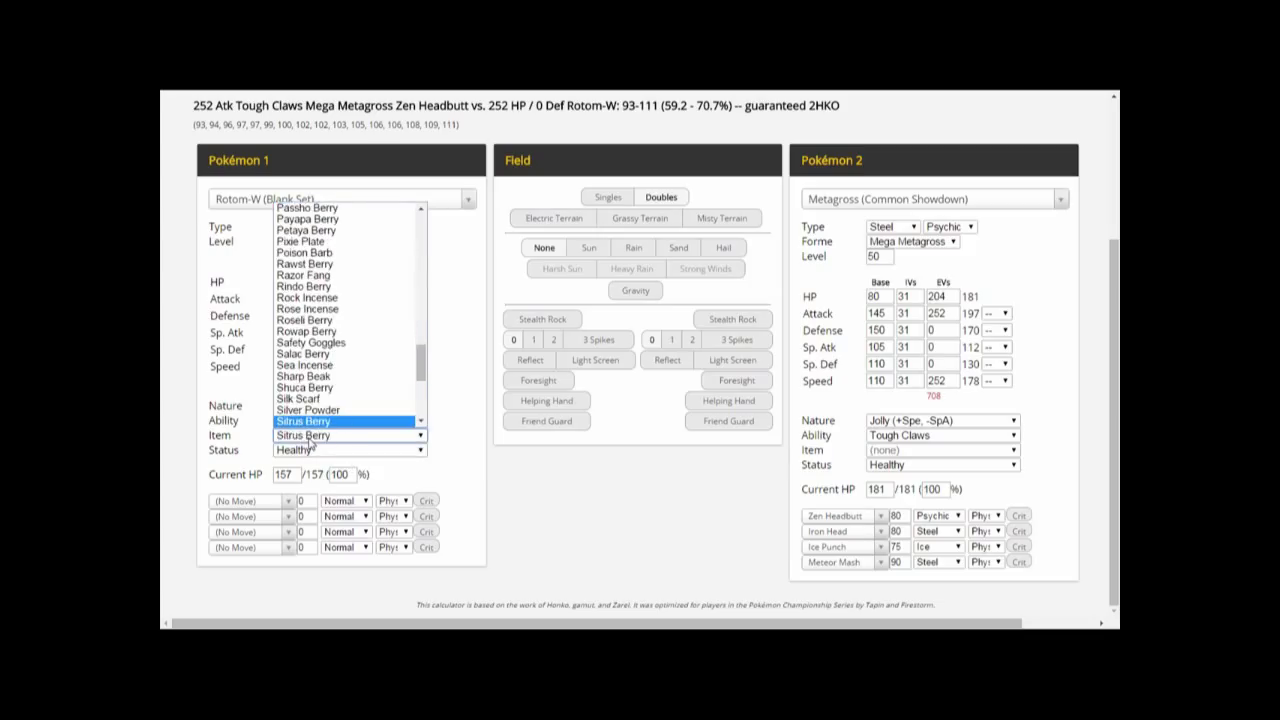
key("Return")
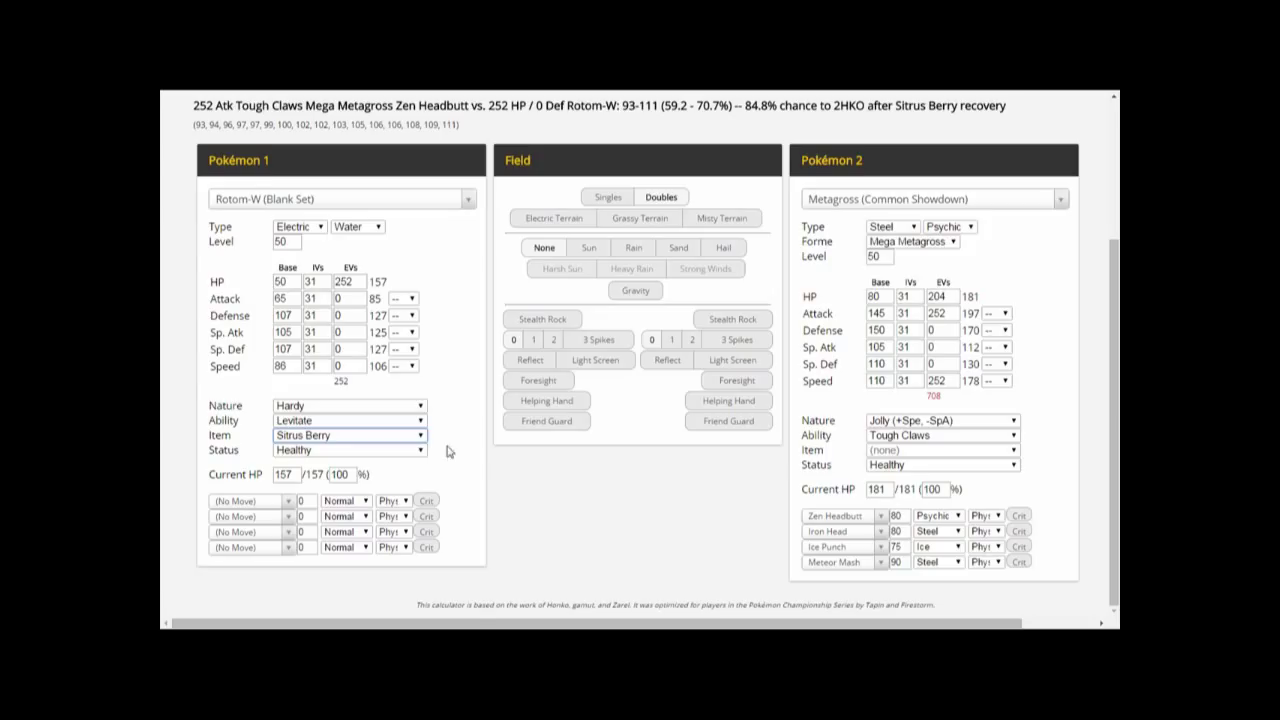
- Test Rotom-W's Defense EVs at 44, 100 and 124 against Zen Headbutt, and settle on 132
double_click(342, 315)
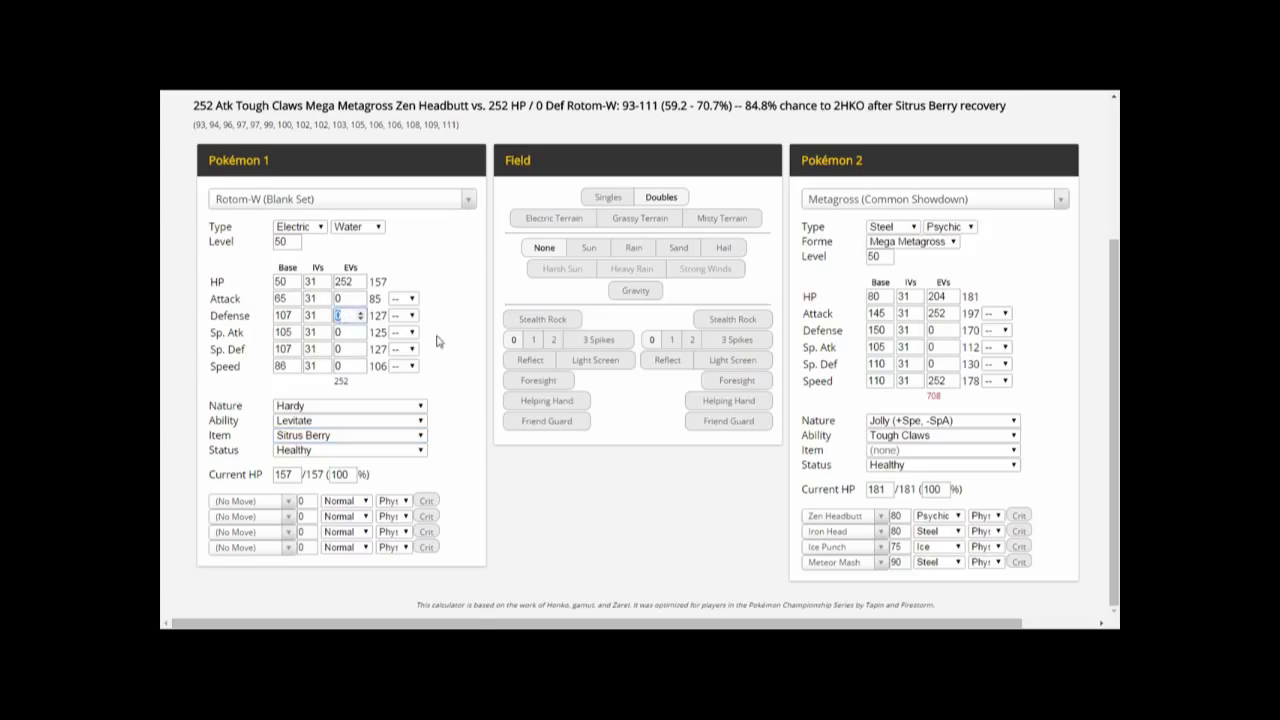
type("44")
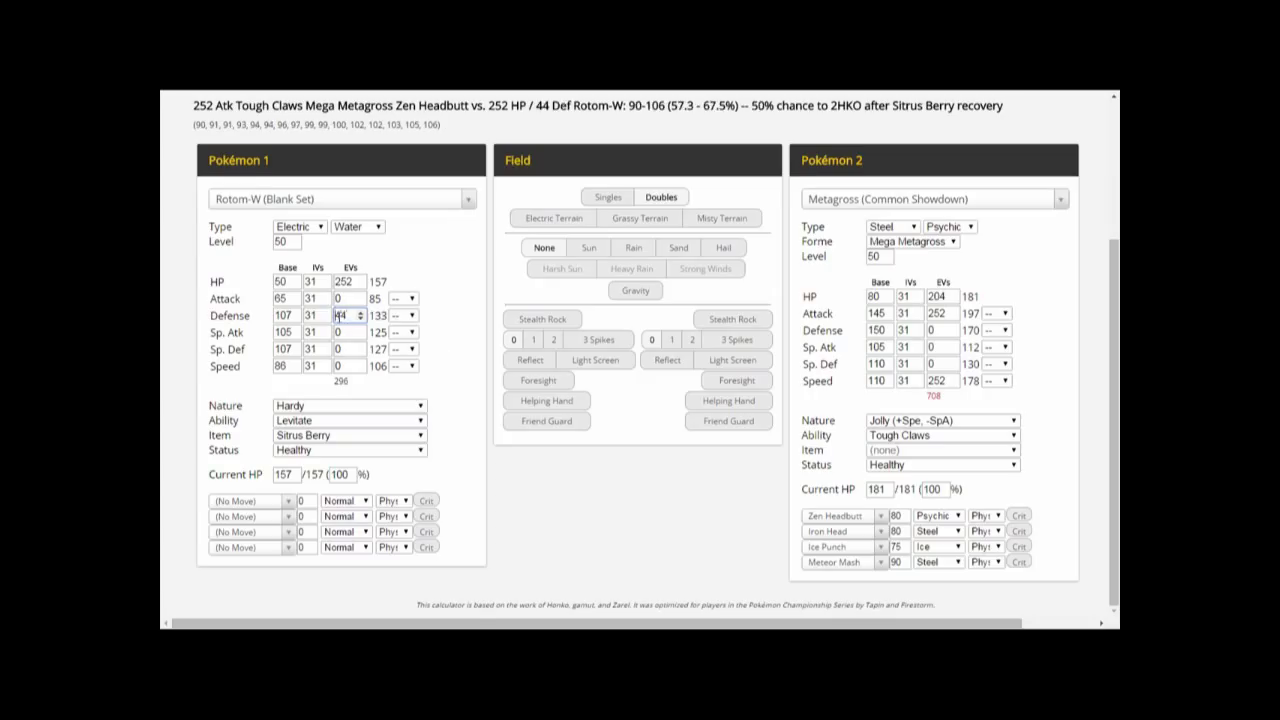
double_click(340, 315)
type("100")
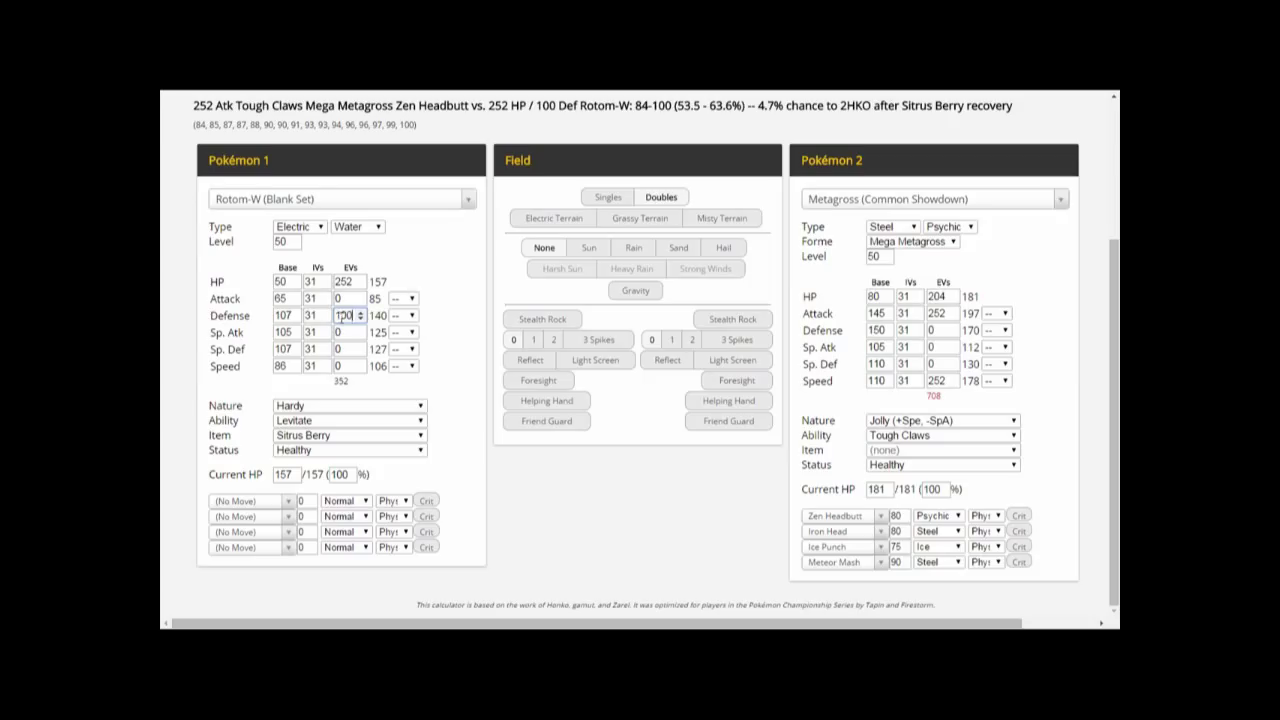
double_click(342, 315)
type("124")
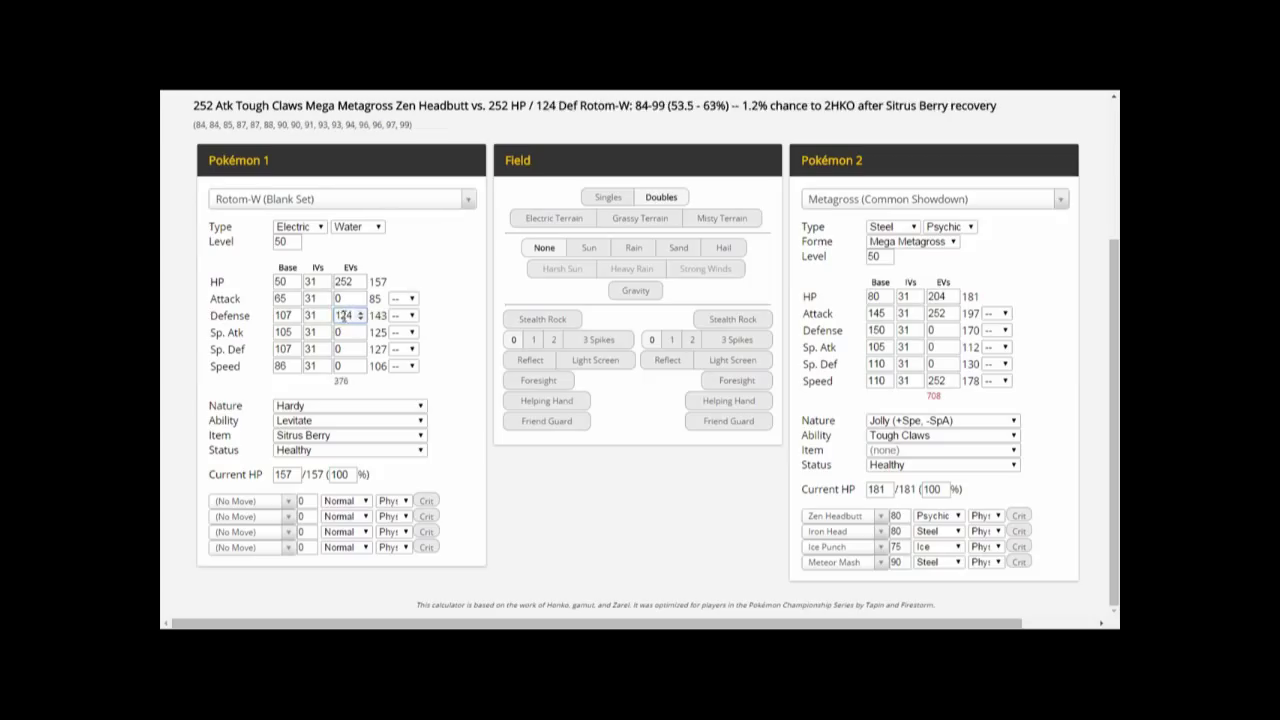
double_click(342, 315)
type("132")
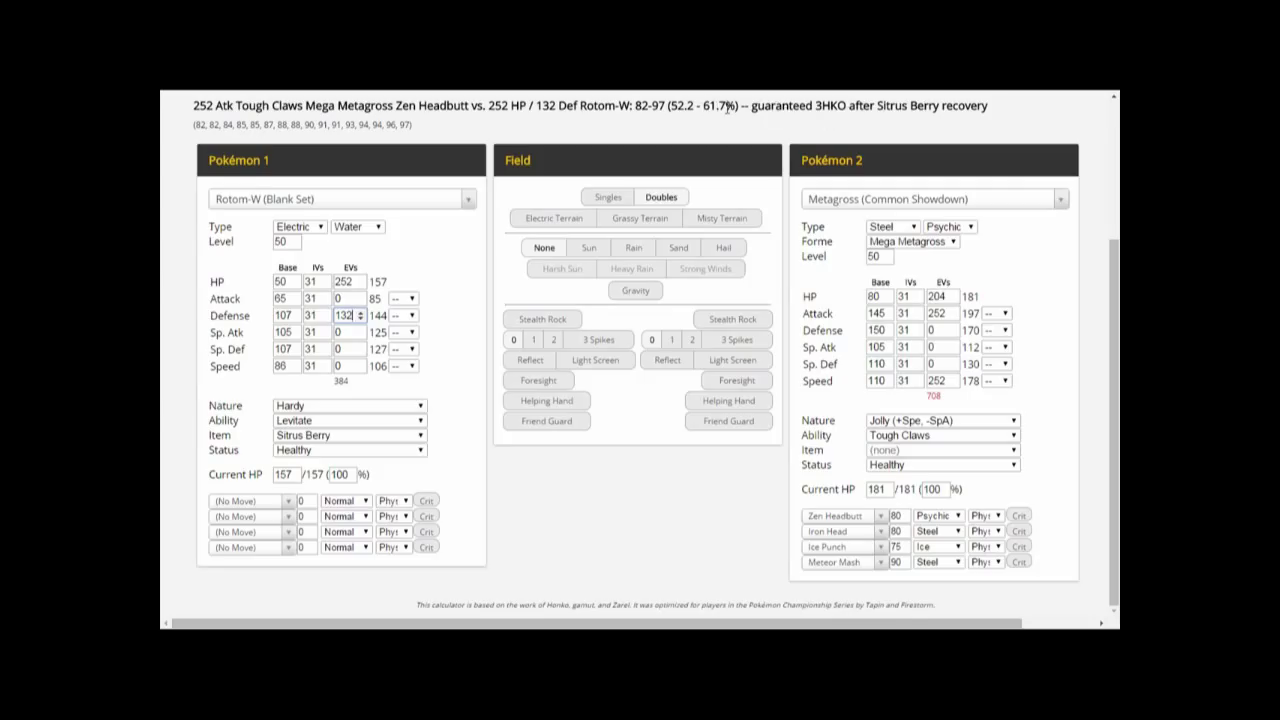
- Load Hydreigon's Common Showdown set as Pokémon 2 and show its detailed Dark Pulse results against Rotom-W
left_click(869, 204)
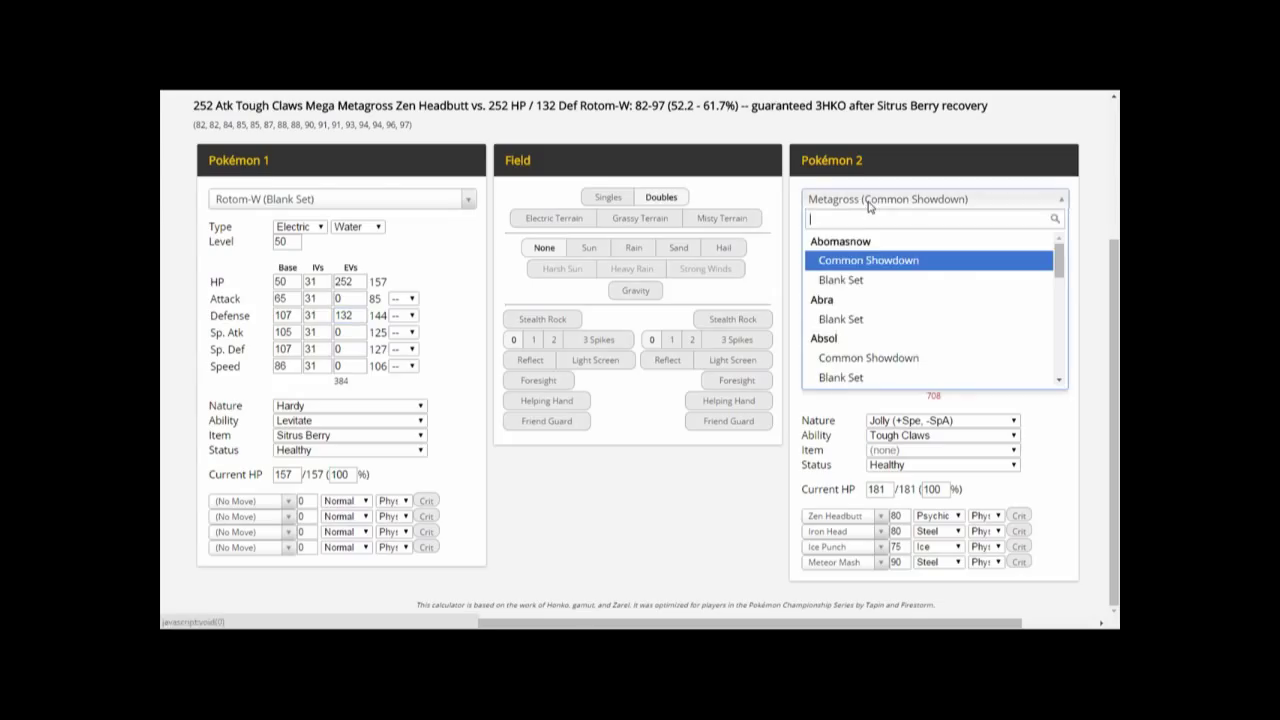
type("hyd")
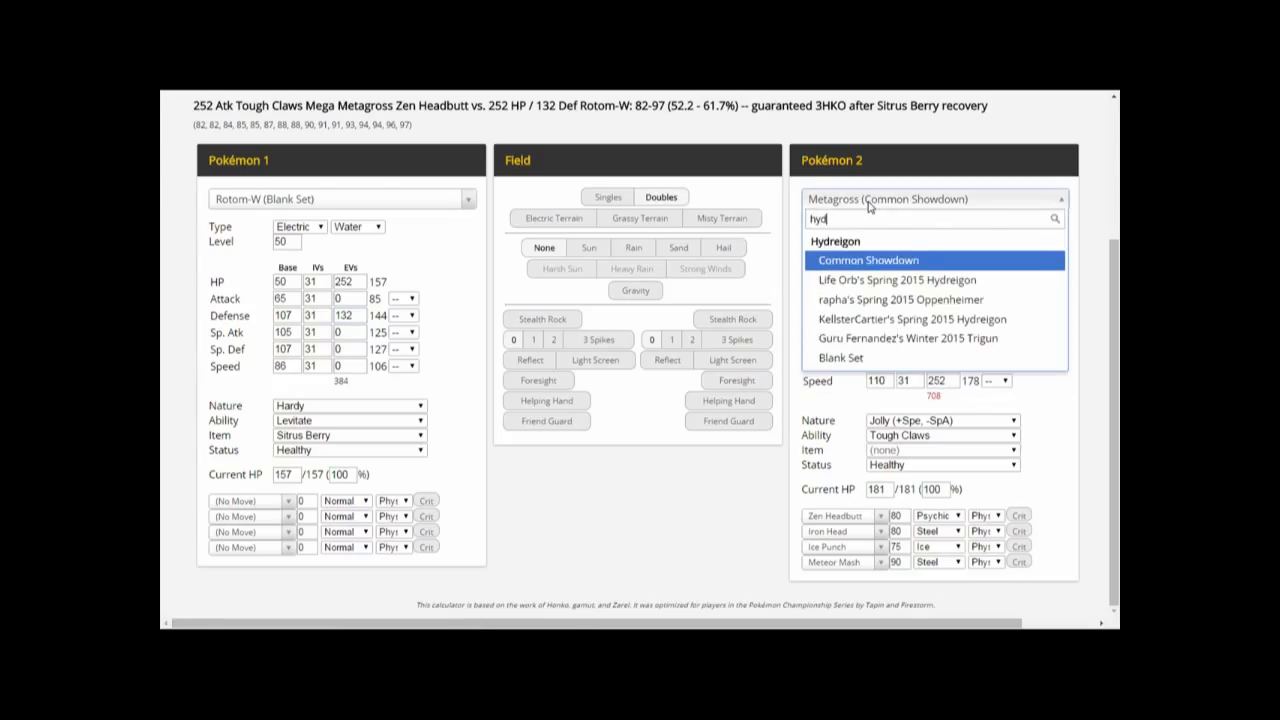
left_click(862, 262)
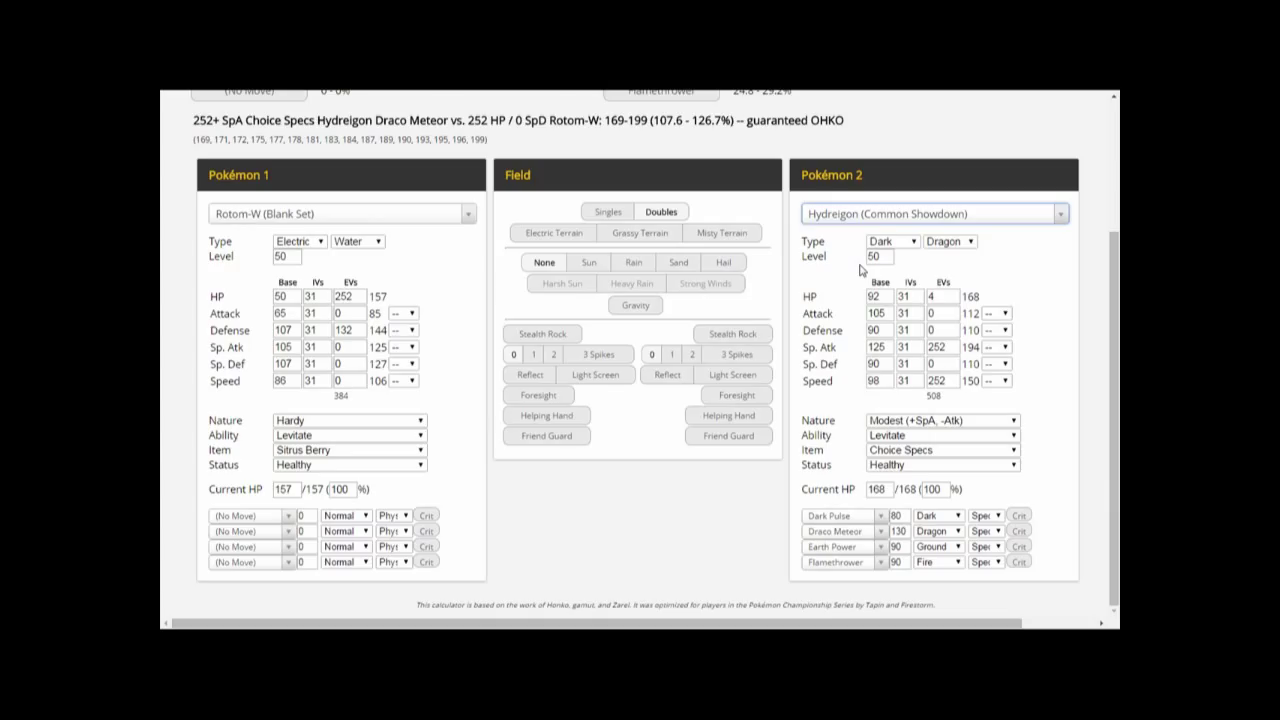
scroll(860, 270, "up", 2)
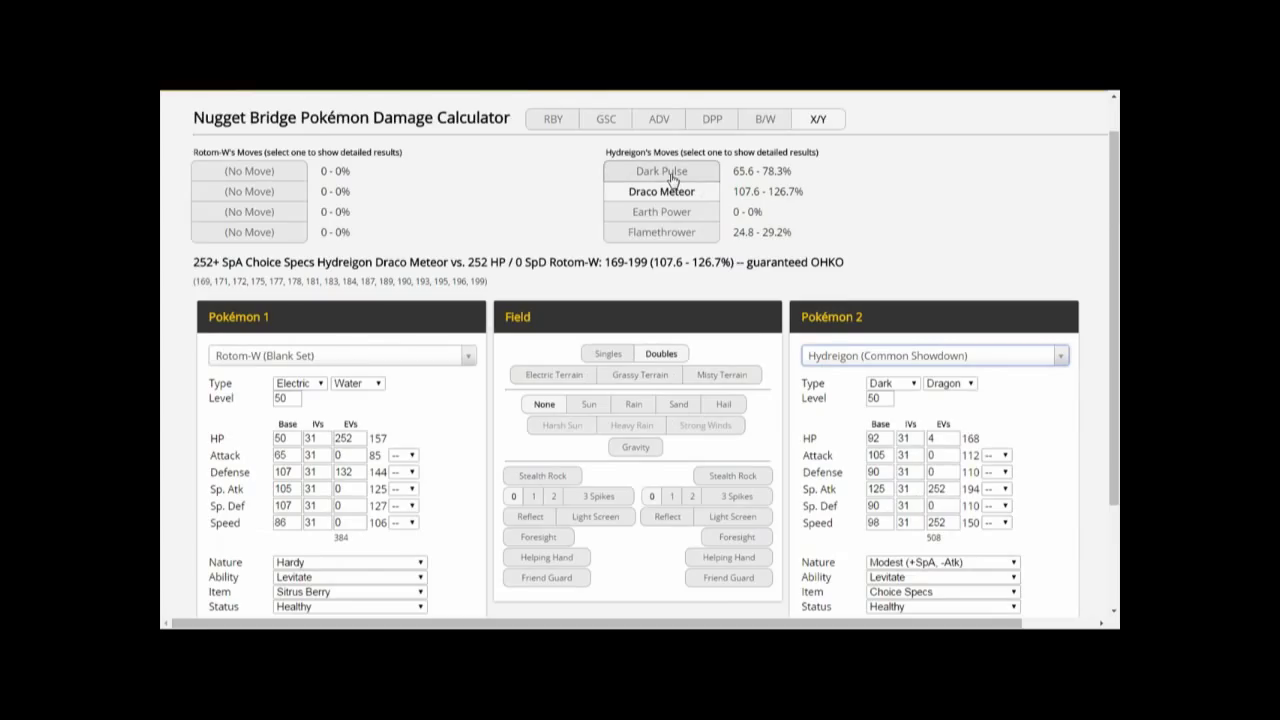
double_click(672, 174)
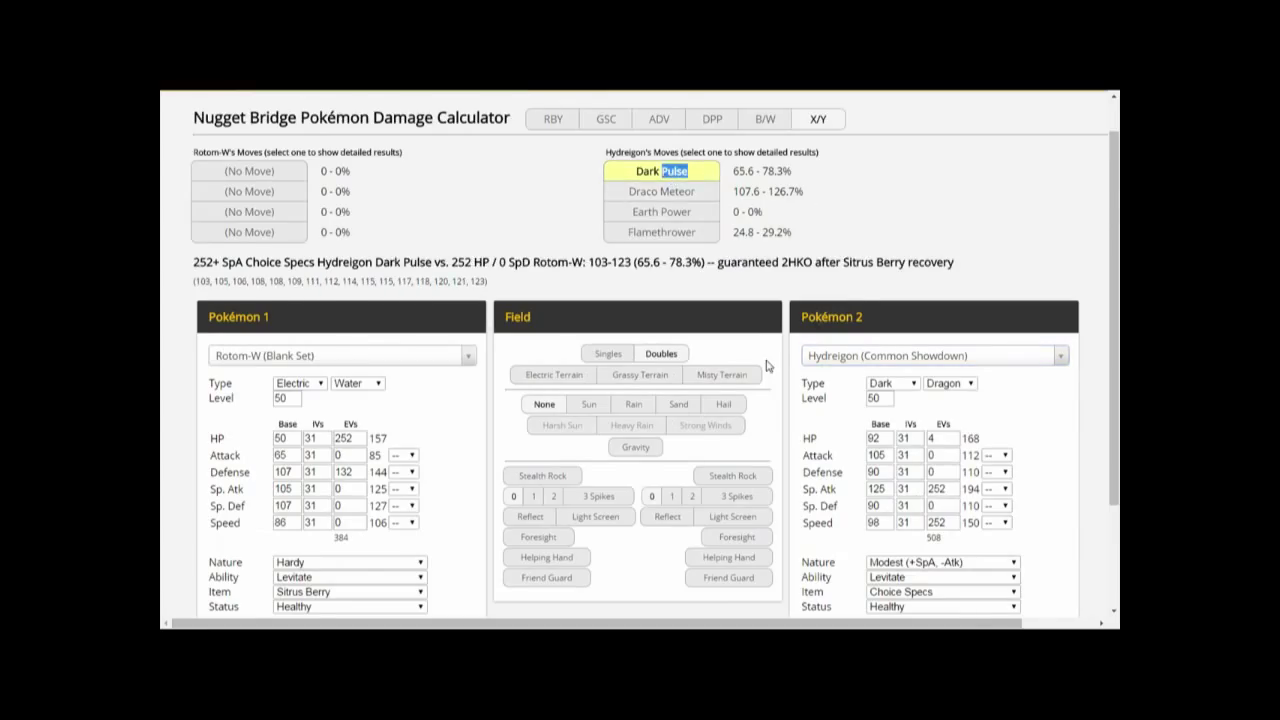
- Give Rotom-W 252 Sp. Def EVs with a Calm nature, and highlight the lowest Dark Pulse damage rolls
scroll(515, 447, "down", 3)
double_click(349, 366)
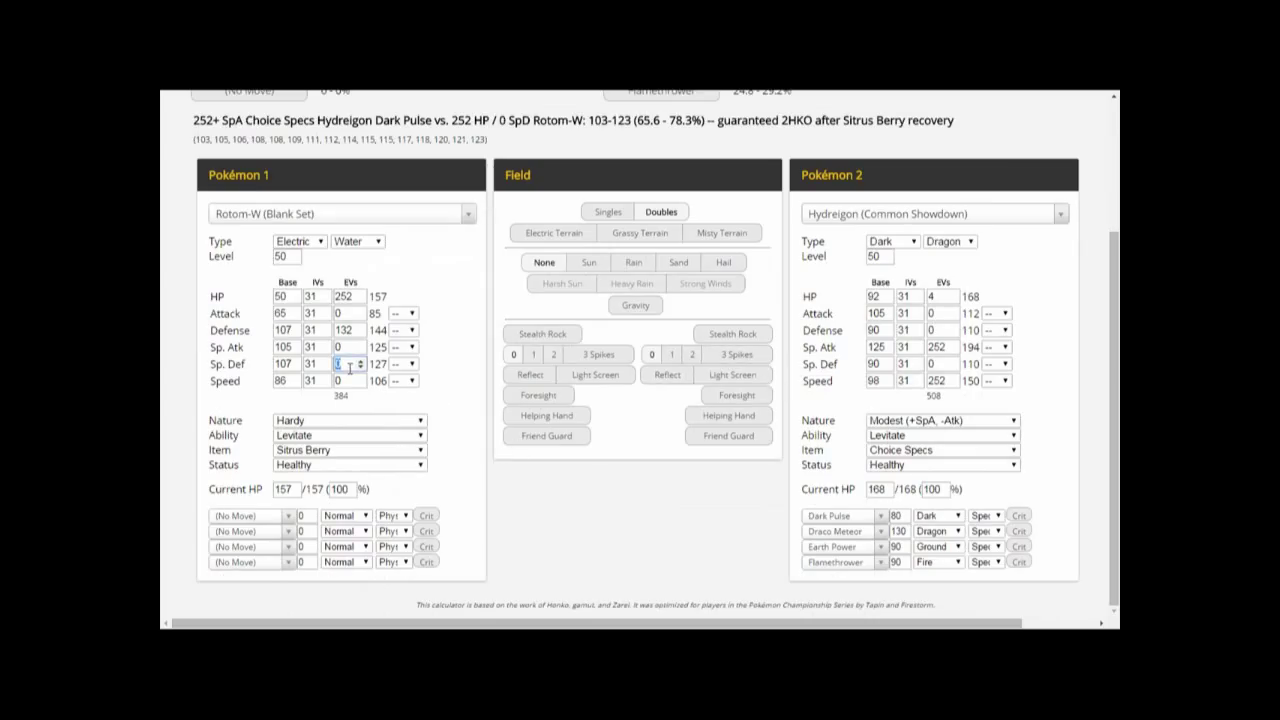
type("252")
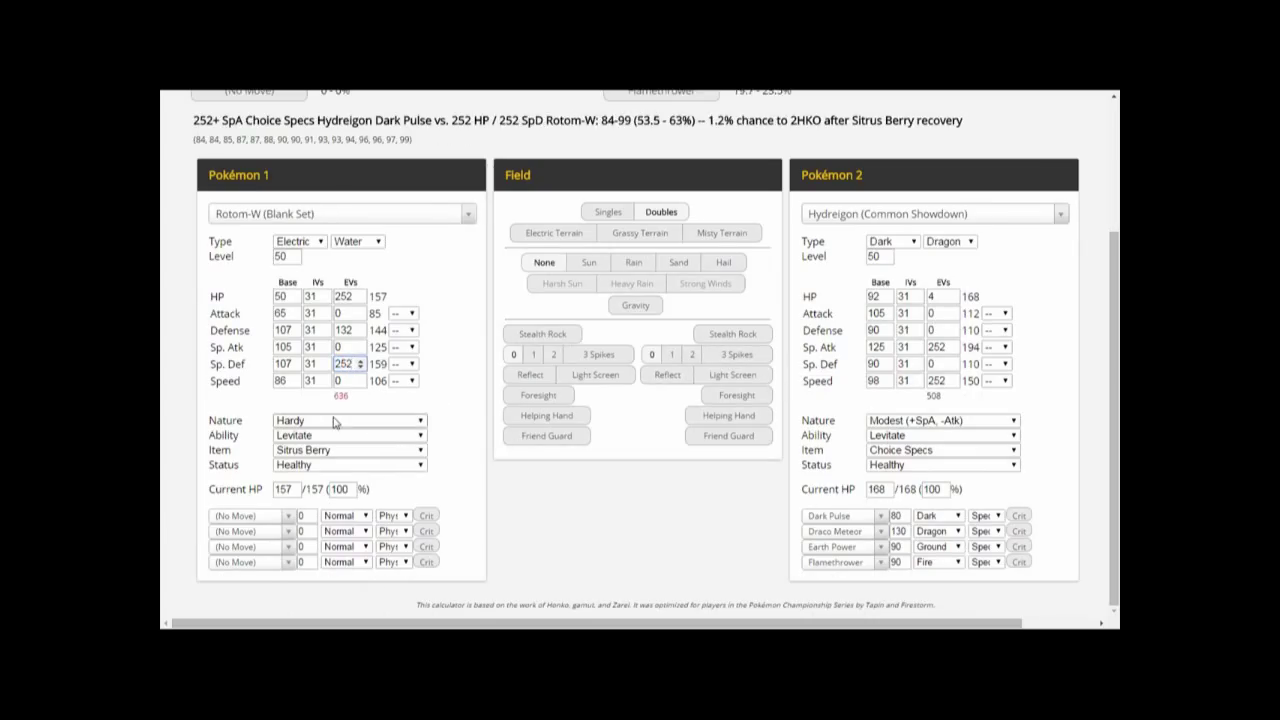
left_click(335, 421)
key("c")
key("Return")
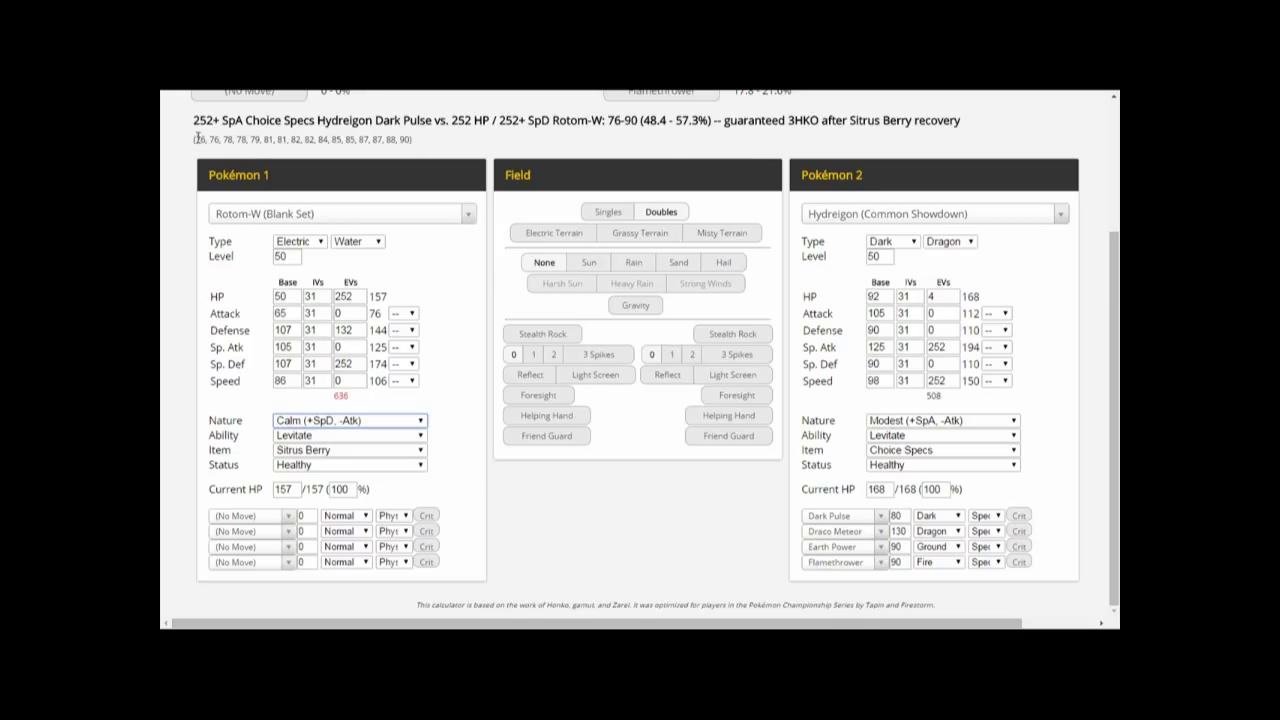
left_click_drag(197, 138, 248, 143)
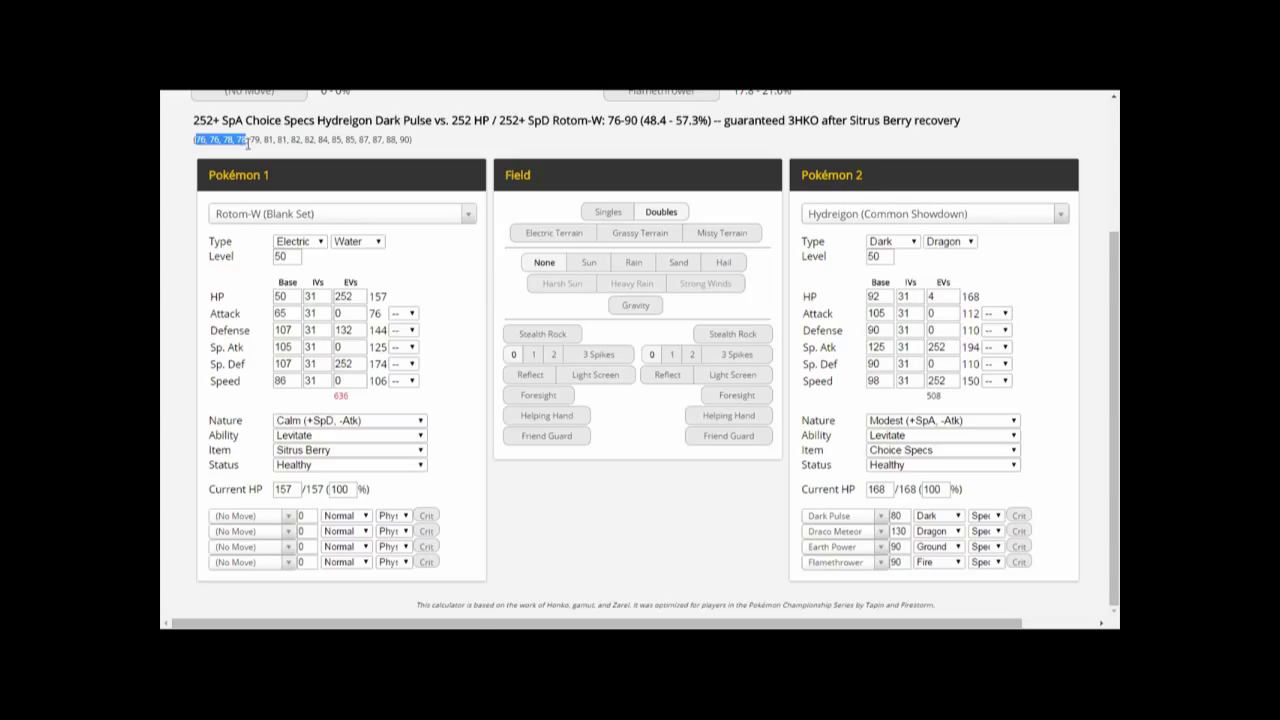
left_click(259, 158)
- Replace Rotom-W with Kangaskhan's Common Showdown set as Pokémon 1
left_click(415, 220)
type("kan")
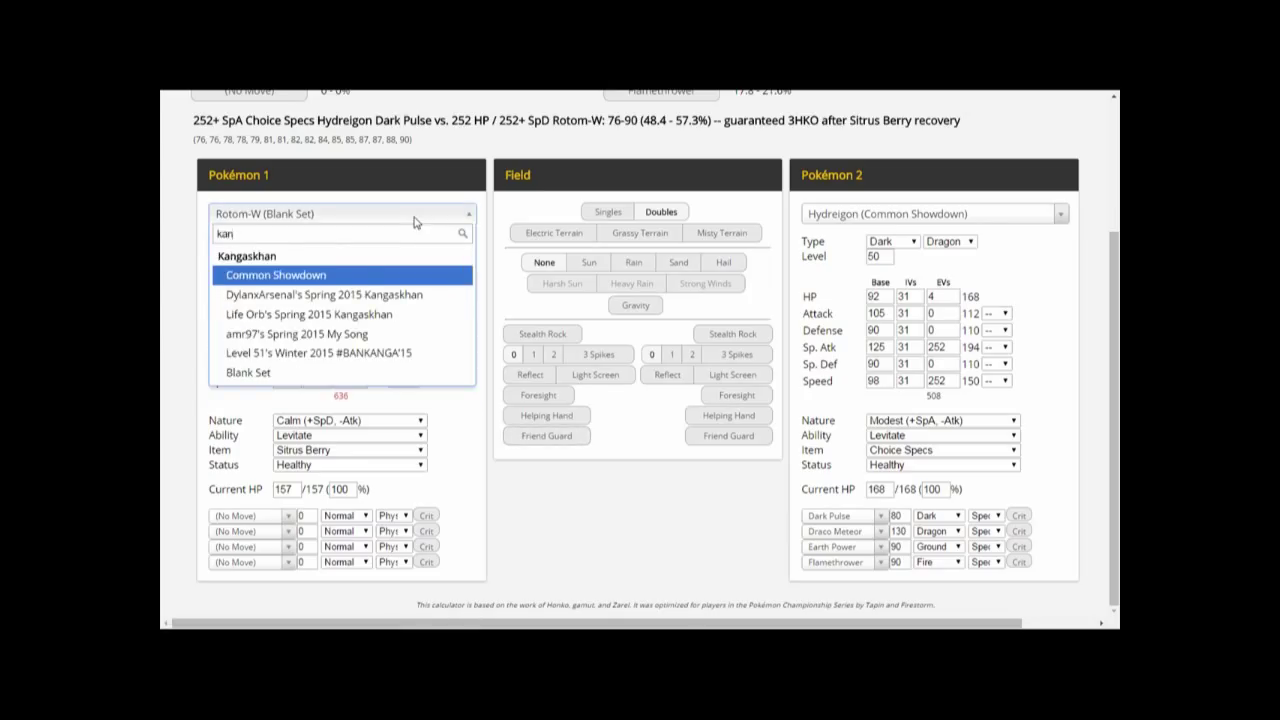
left_click(341, 283)
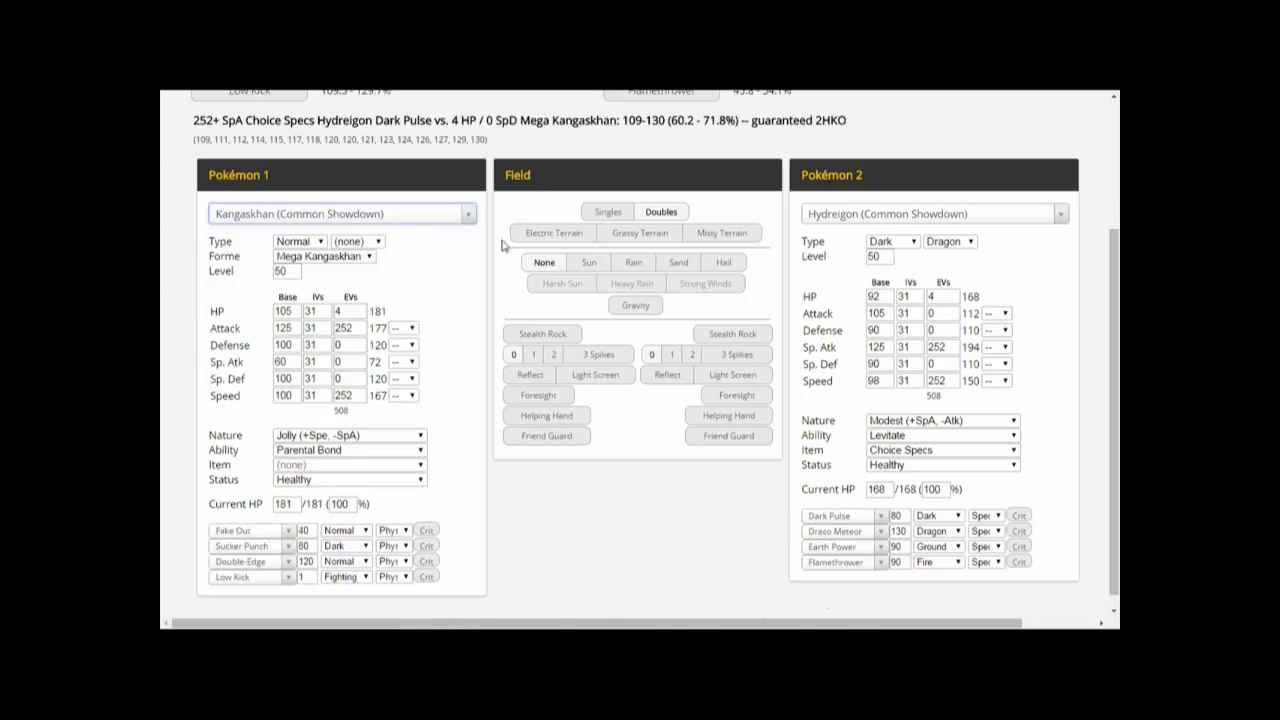
- Load Zapdos's Blank Set as Pokémon 2 and set its HP EVs to 252
left_click(823, 218)
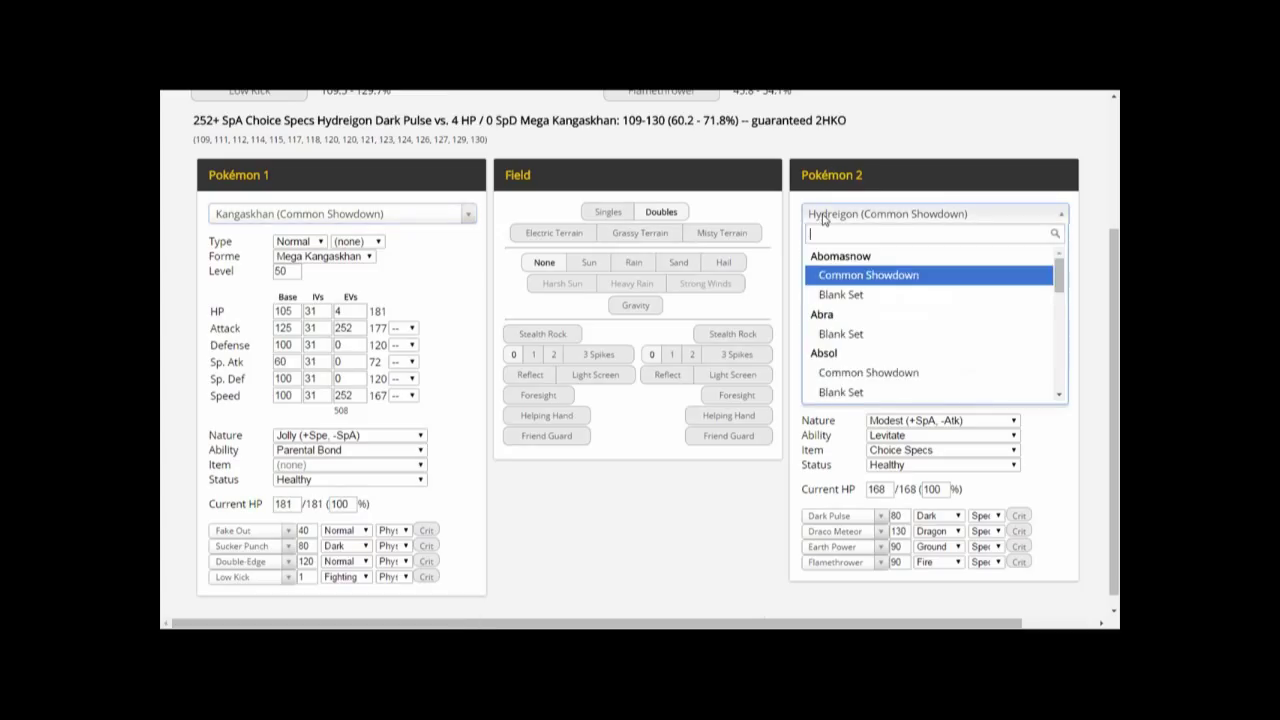
type("zap")
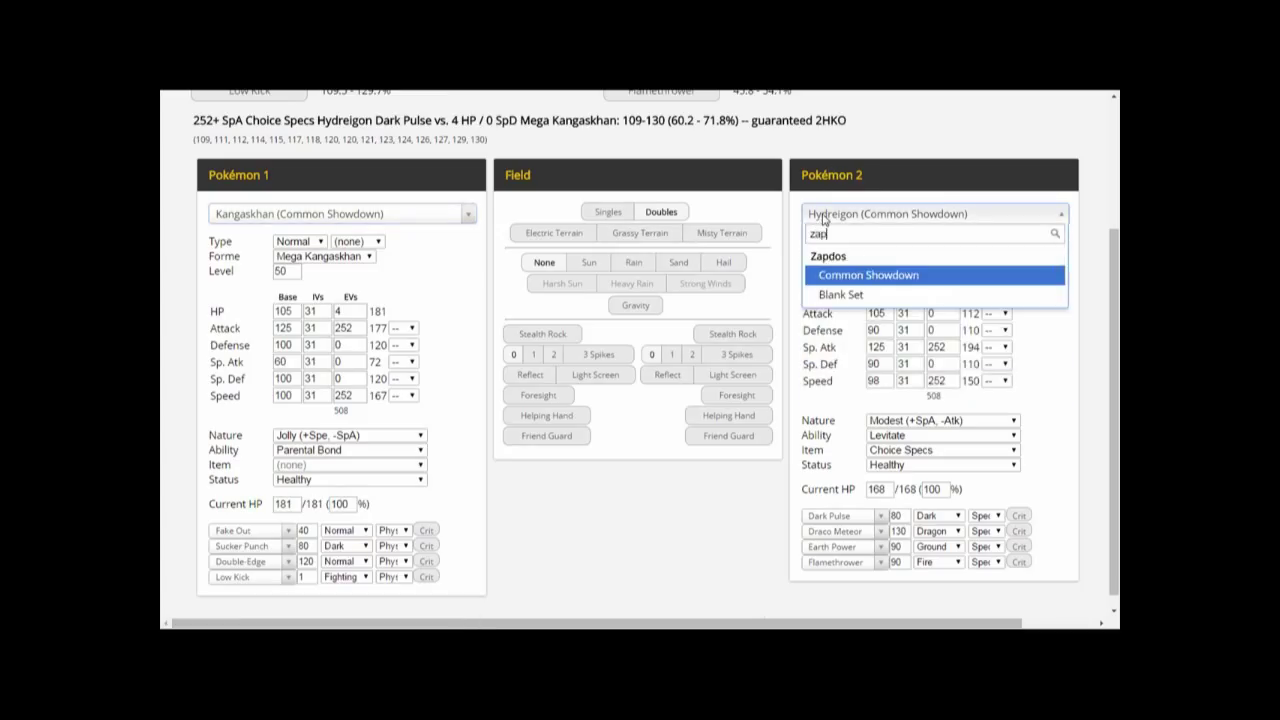
left_click(841, 296)
double_click(932, 296)
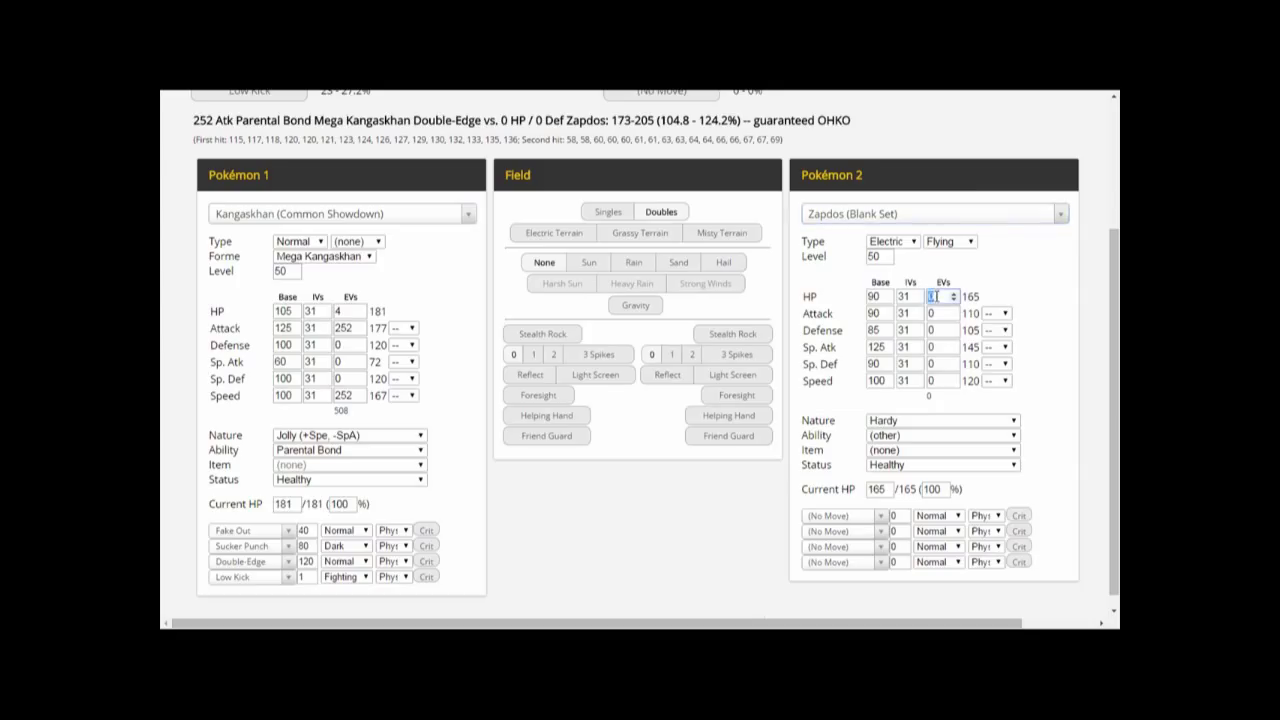
type("252")
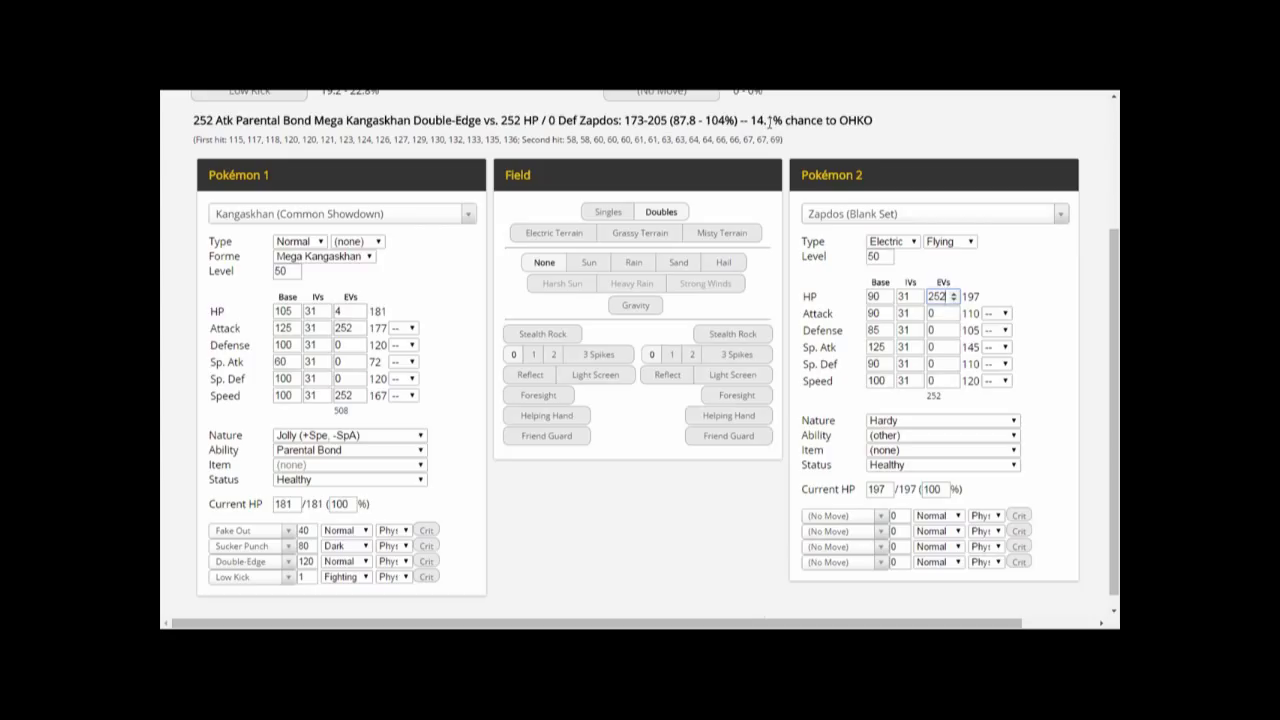
- Replace Zapdos with Rotom-W's Blank Set as Pokémon 2 and set its HP EVs to 132
left_click(843, 220)
type("rotom-w")
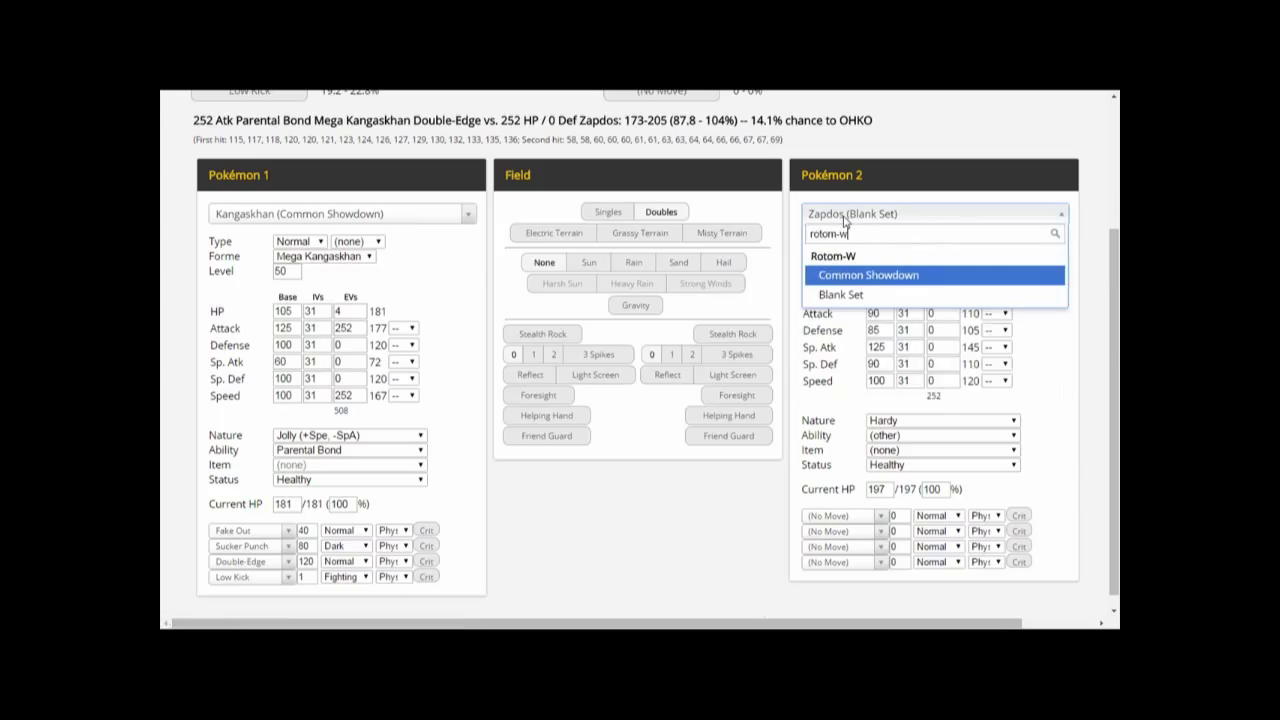
left_click(846, 294)
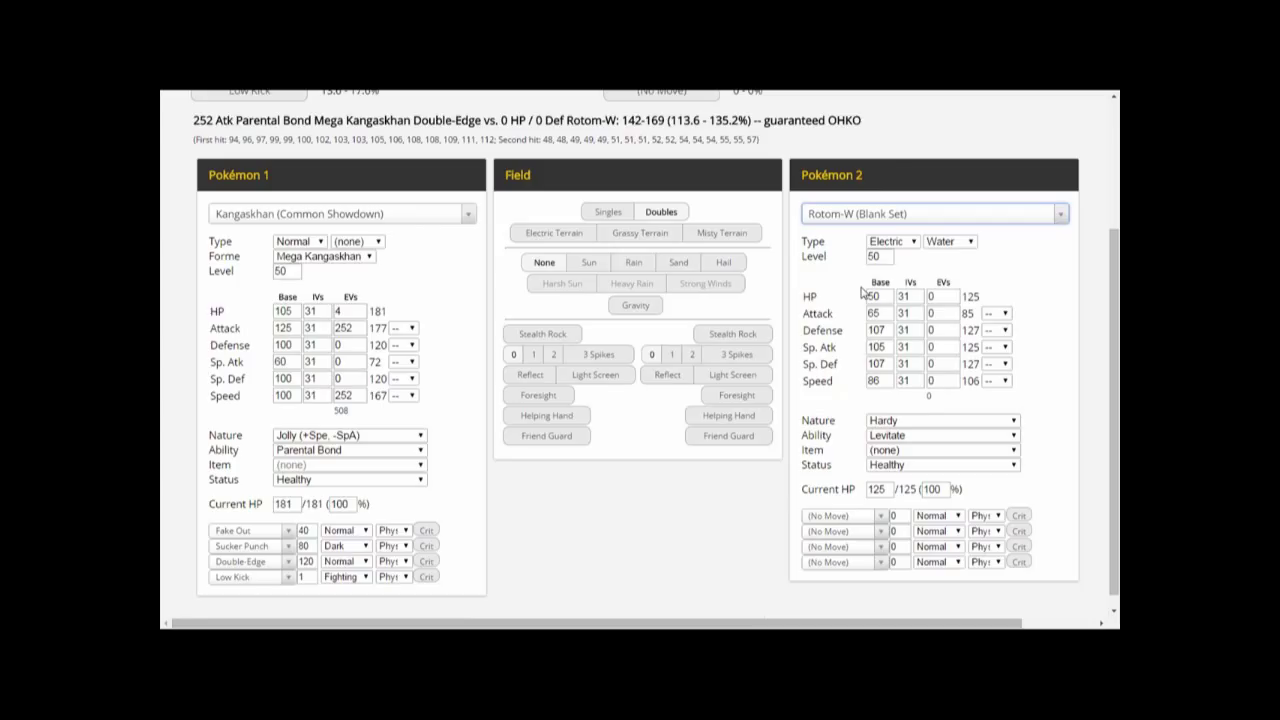
double_click(932, 296)
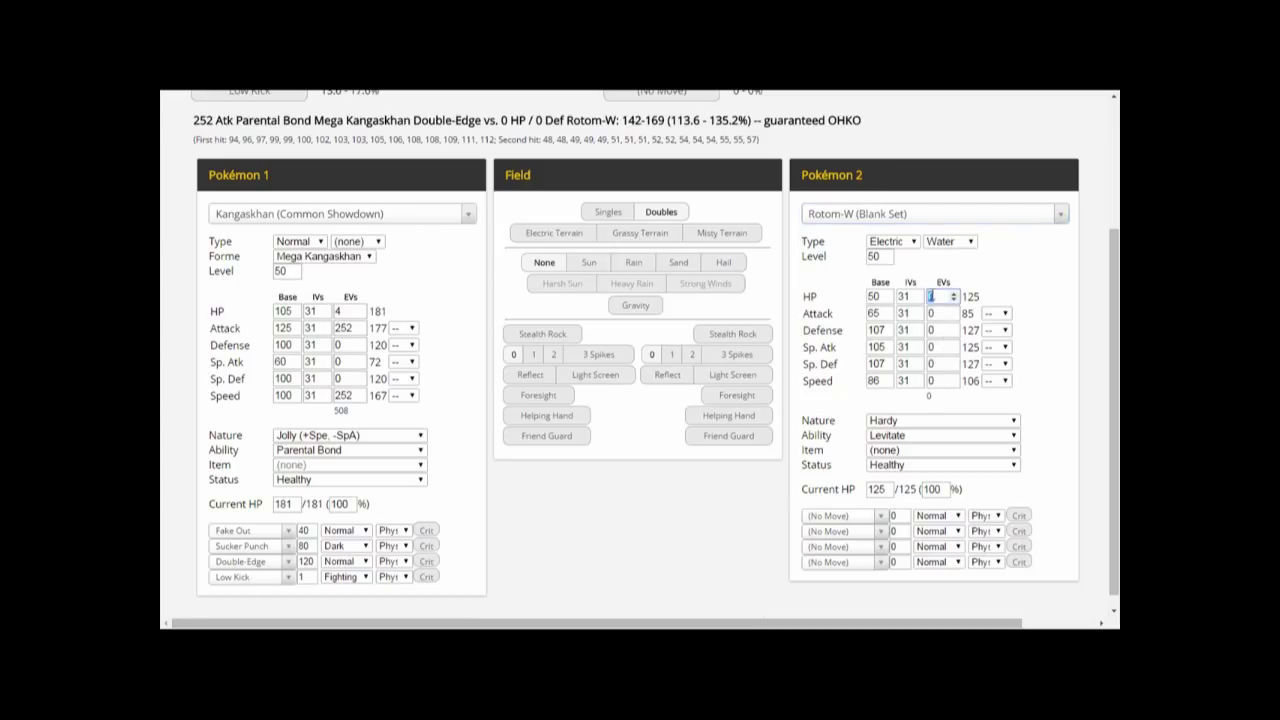
type("132")
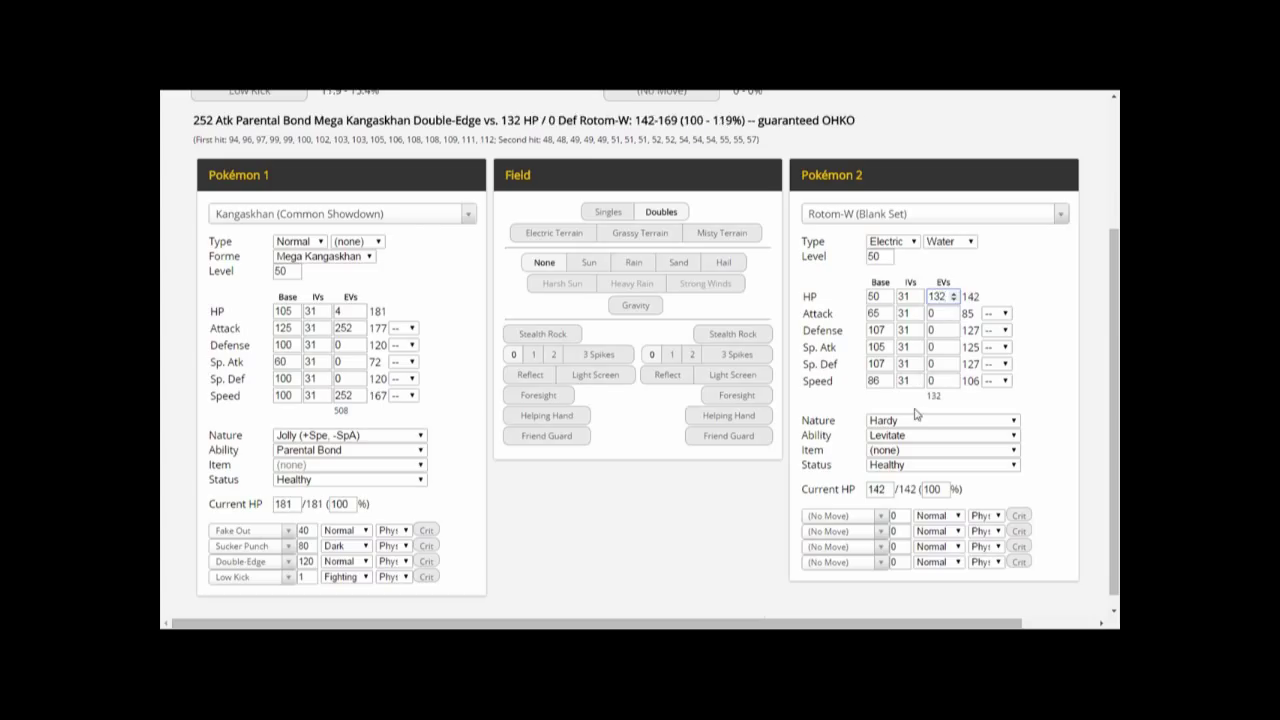
- Give Rotom-W a Sitrus Berry as its held item
left_click(897, 452)
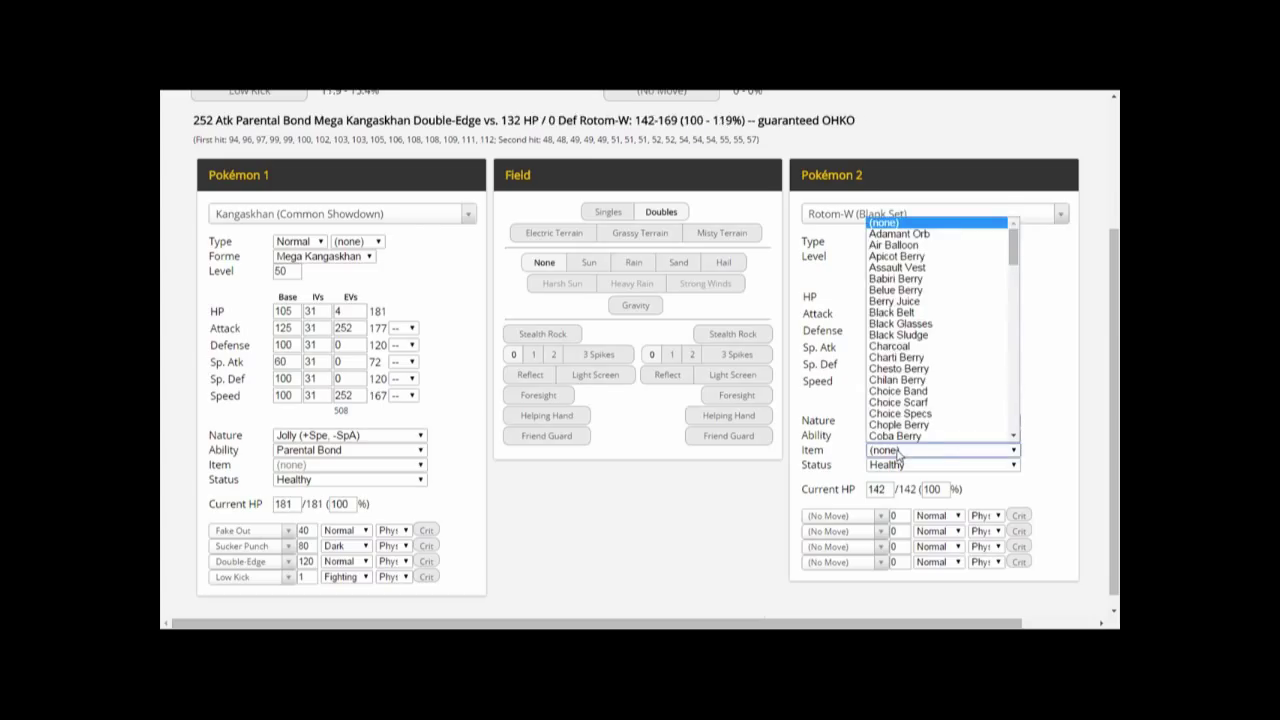
type("si")
key("Down")
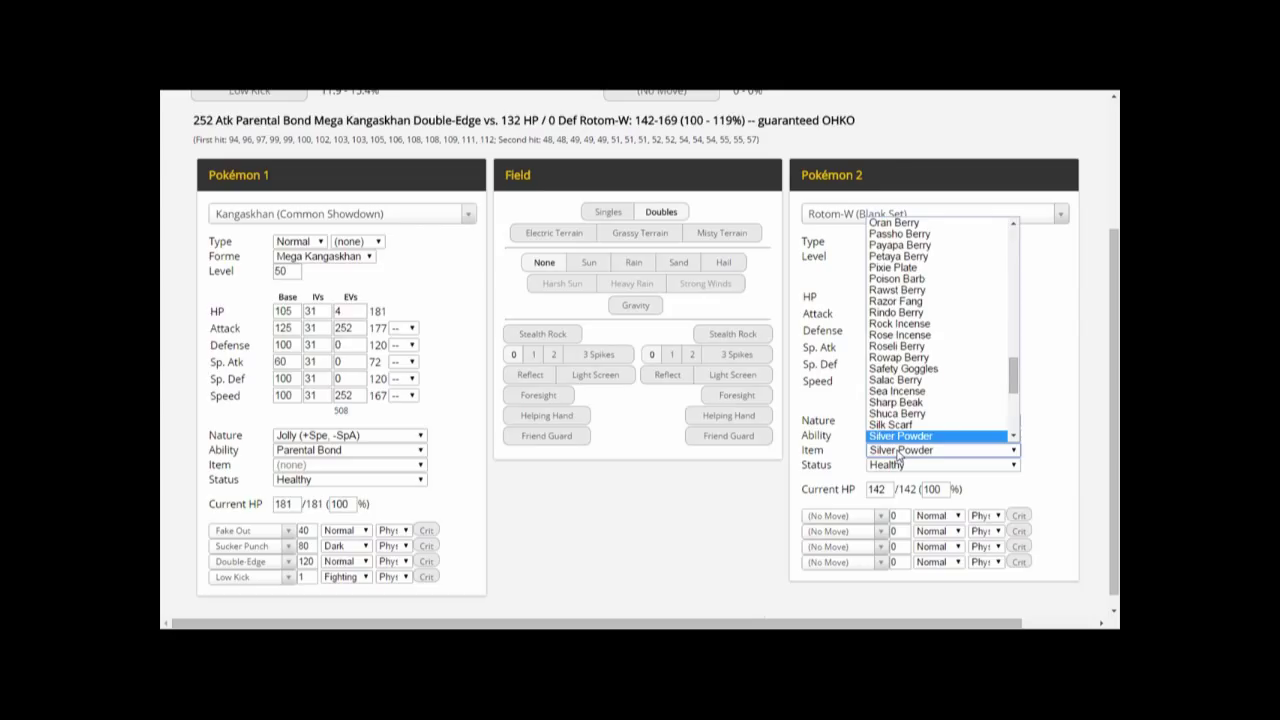
key("Down")
key("Return")
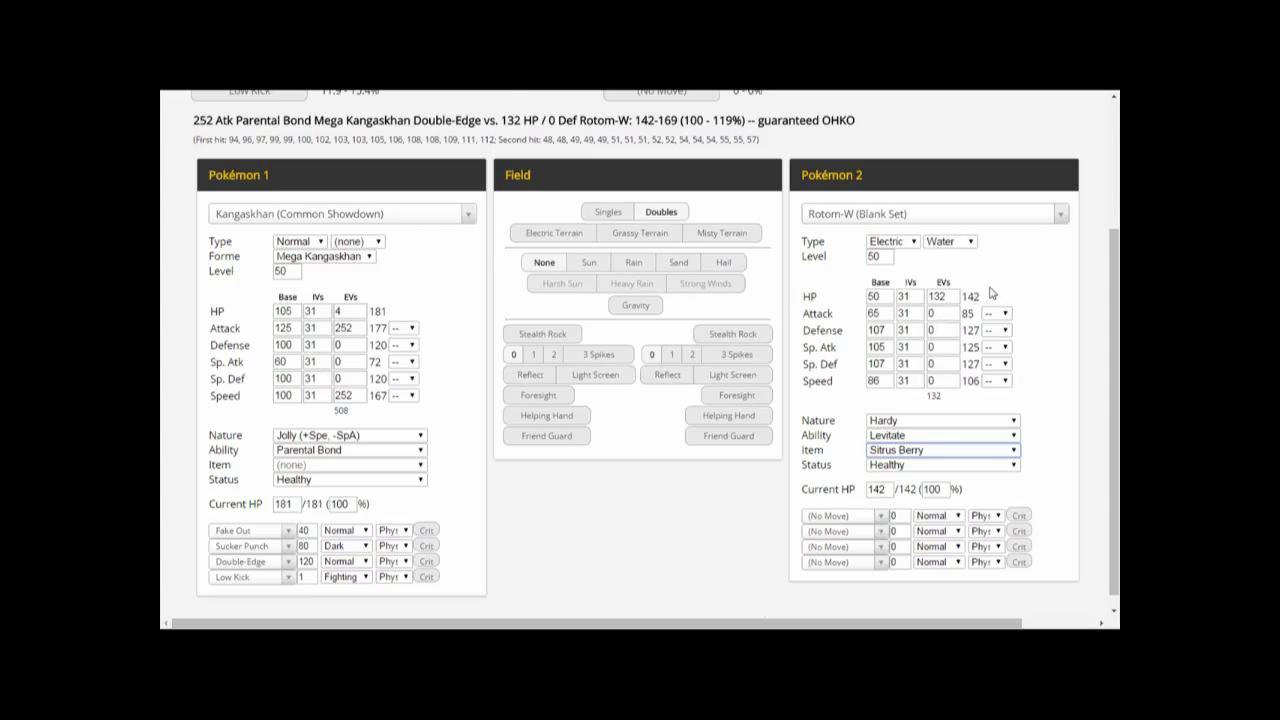
- Switch to the web2.0calc calculator and compute 142-112 to find Rotom-W's HP after the strongest first hit
key("ctrl+Tab")
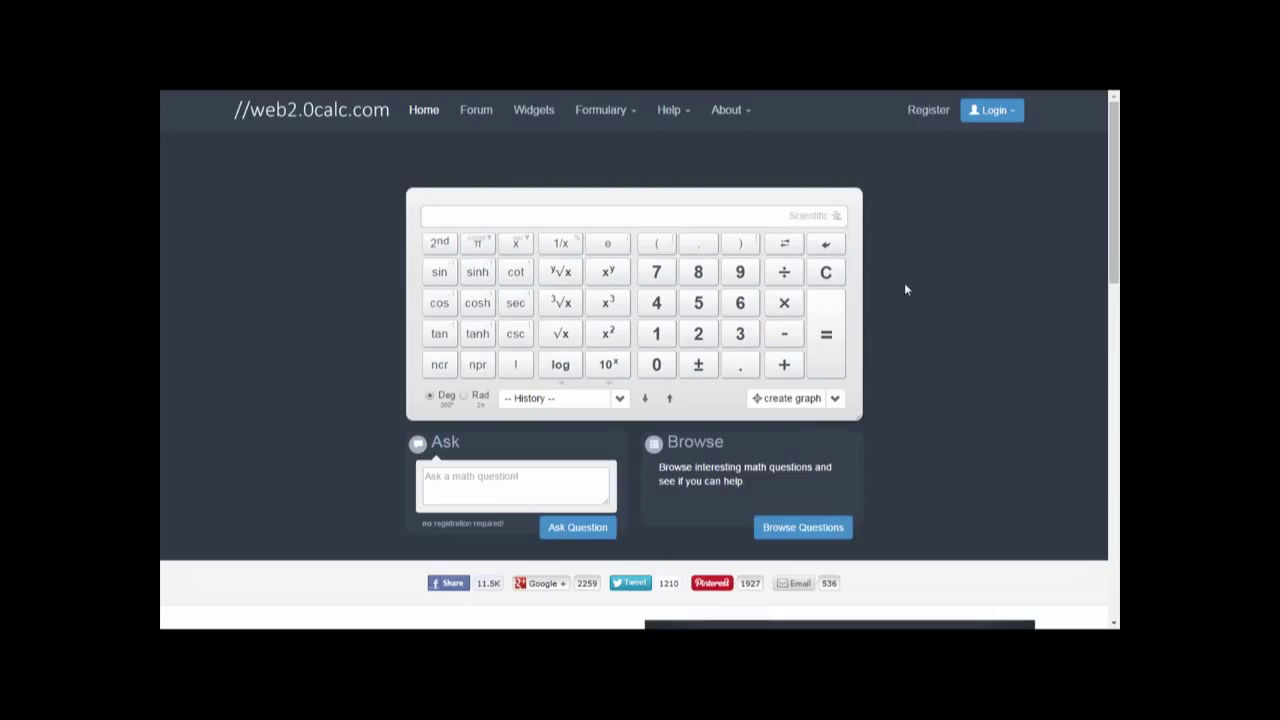
type("142-112")
key("Return")
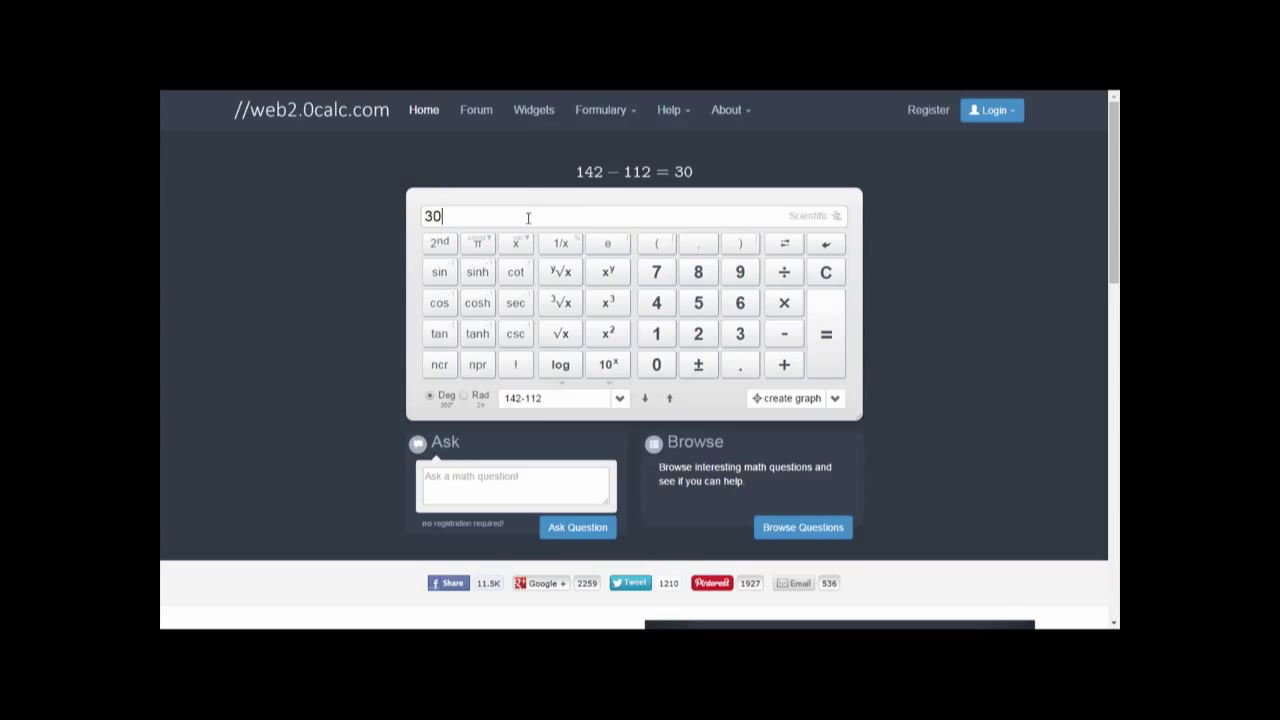
- Clear the calculator, compute 142/4 for the Sitrus Berry recovery, cut the result to 35 and add 30
key("BackSpace")
key("BackSpace")
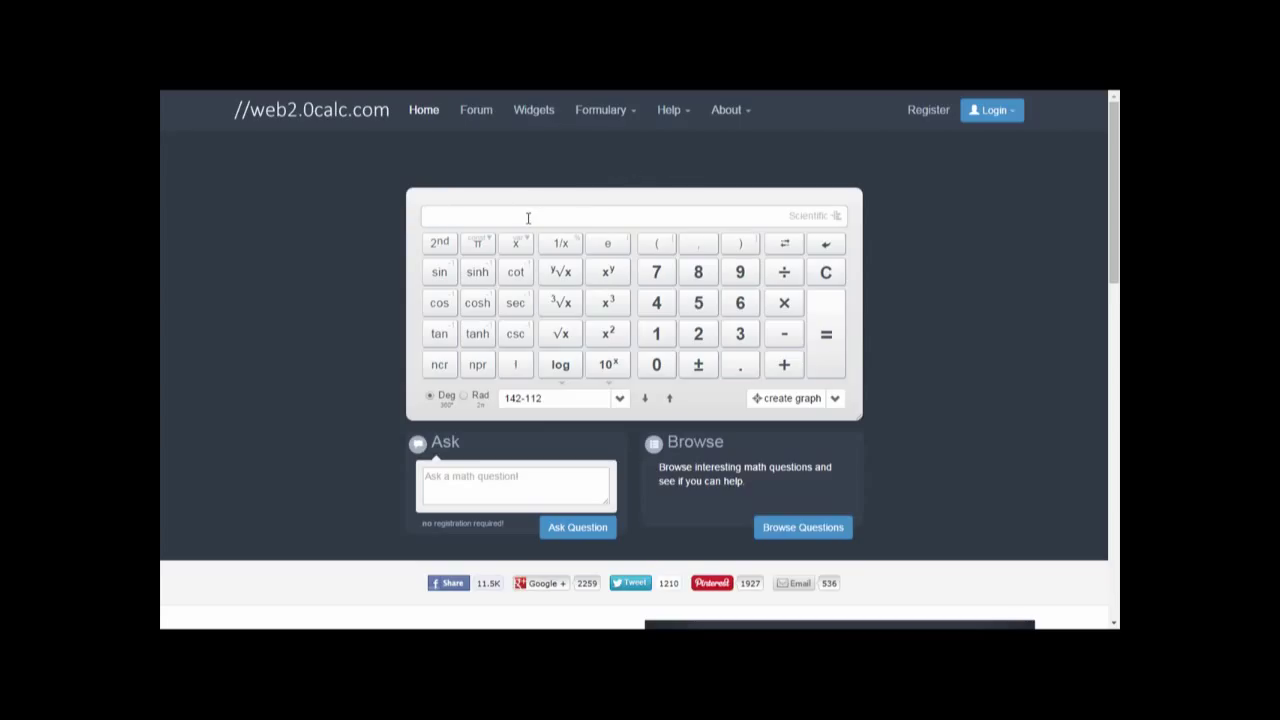
type("142/4")
key("Return")
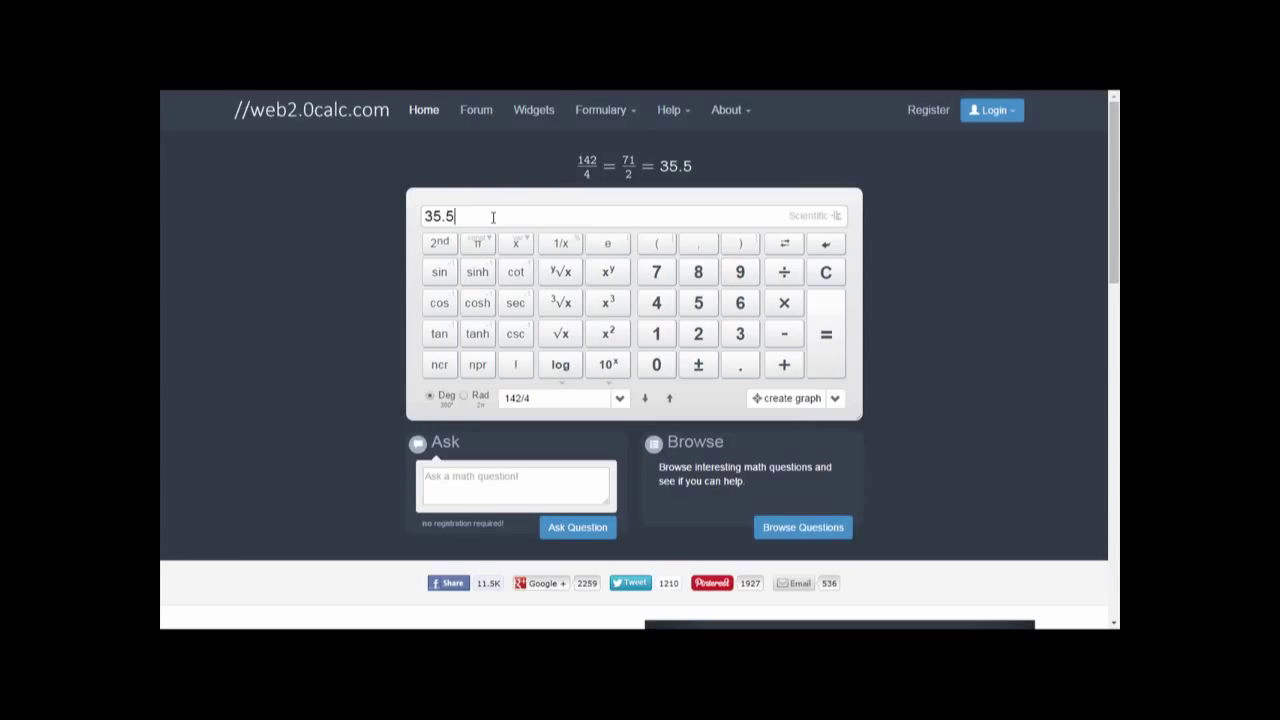
key("BackSpace")
key("BackSpace")
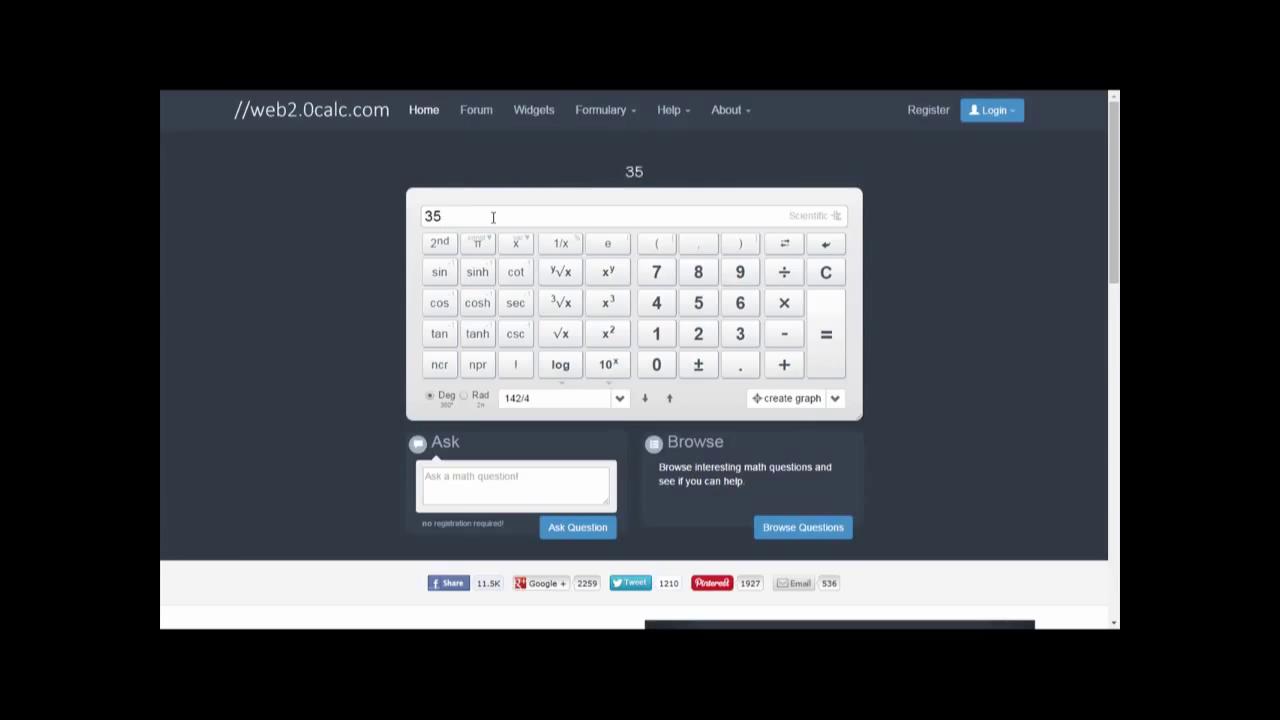
type("+30")
key("Return")
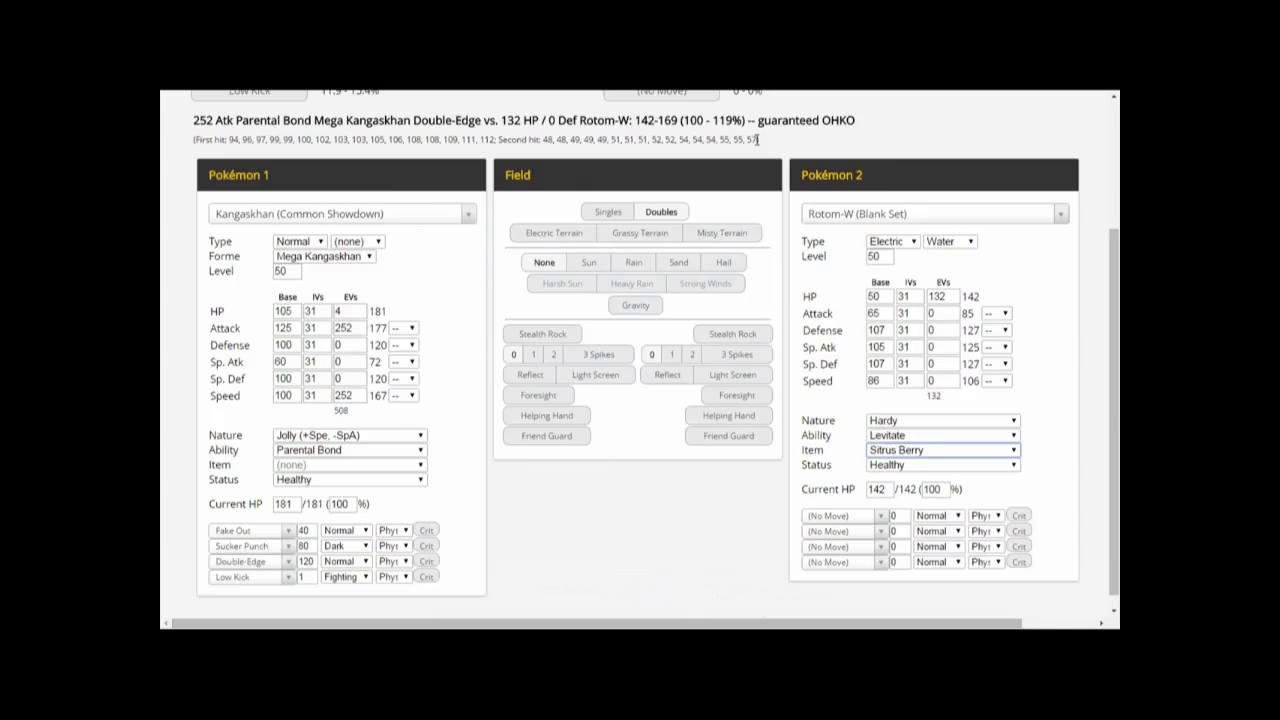
- In the damage calculator, test a +1 Attack boost on Kangaskhan and Friend Guard on Rotom-W's side, resetting each one
scroll(706, 557, "down", 1)
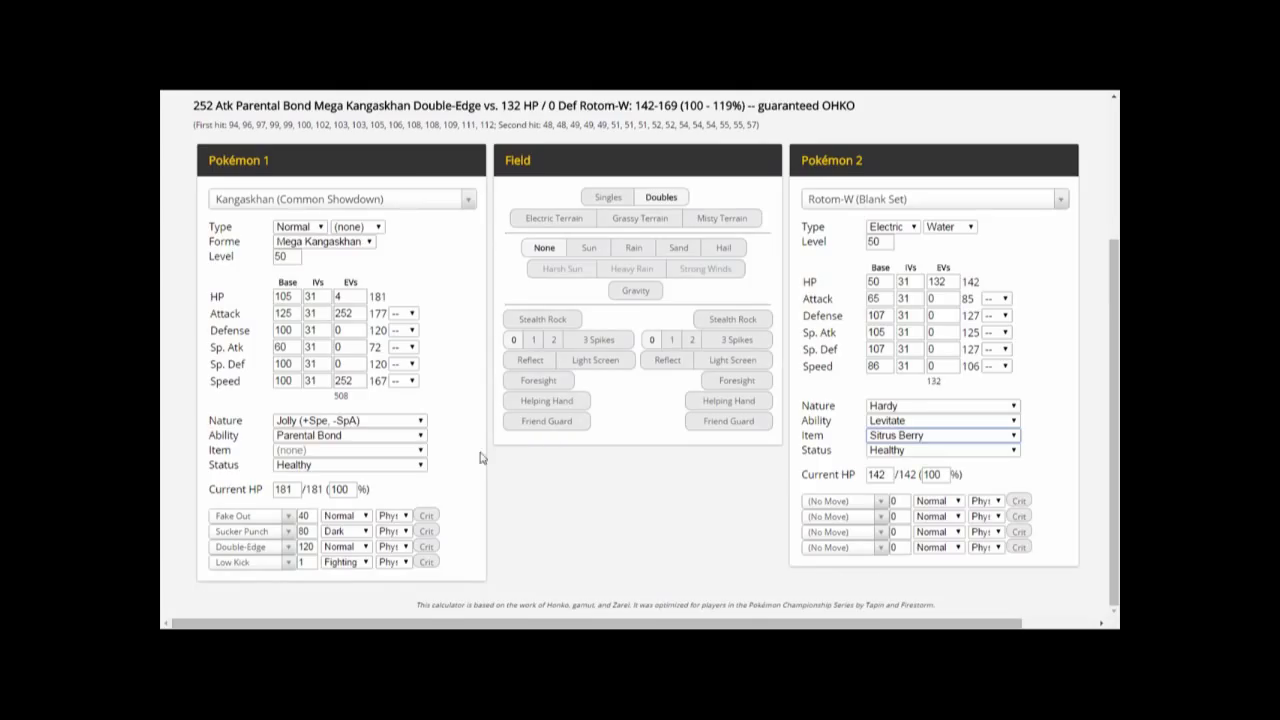
left_click(406, 314)
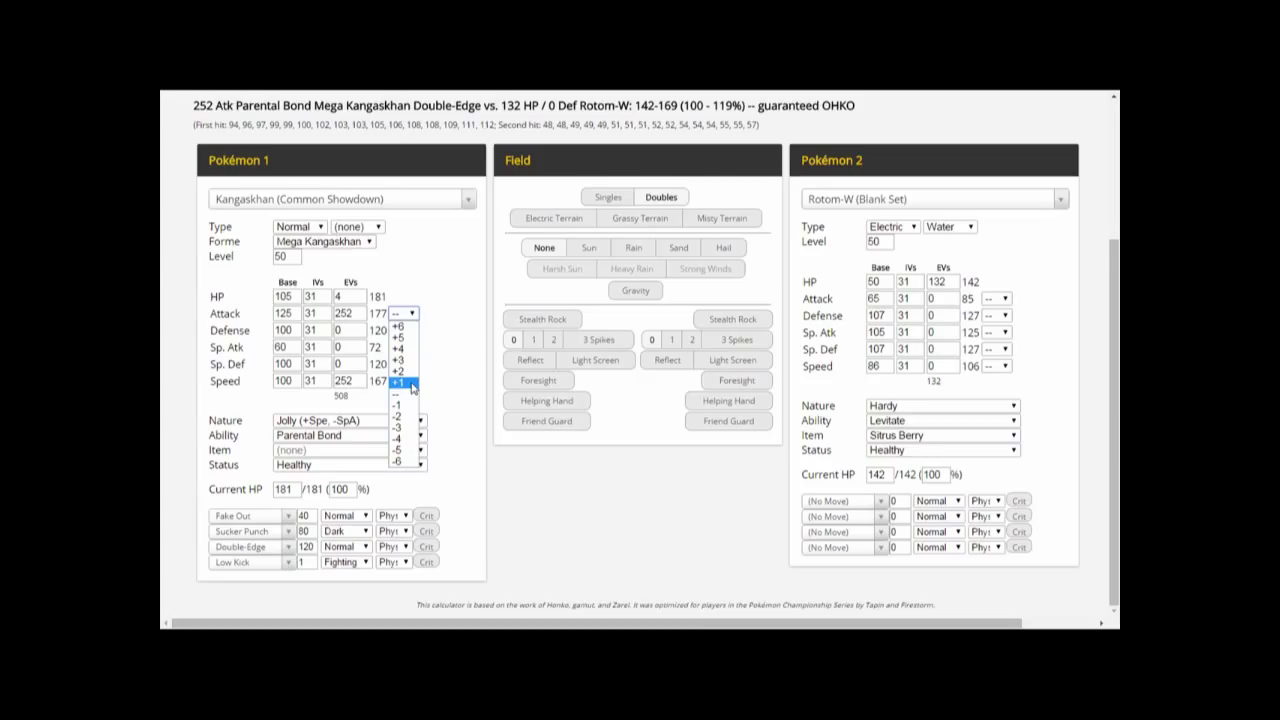
left_click(398, 382)
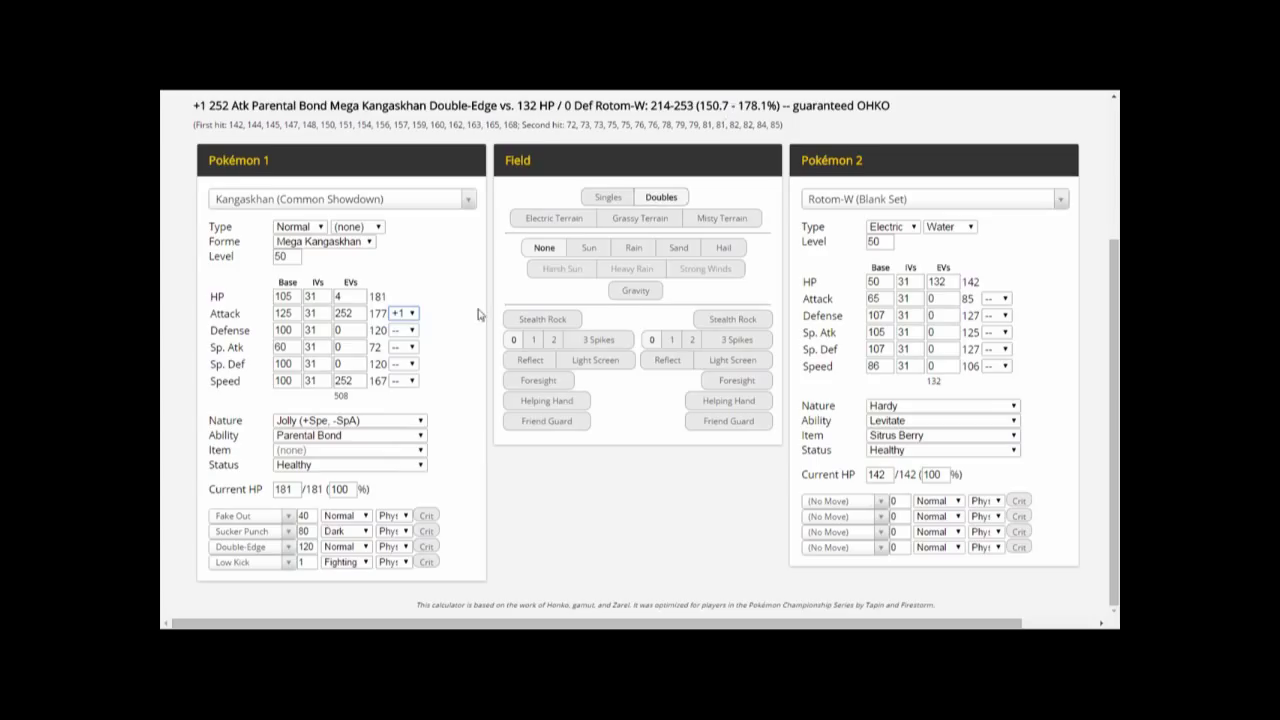
left_click(406, 316)
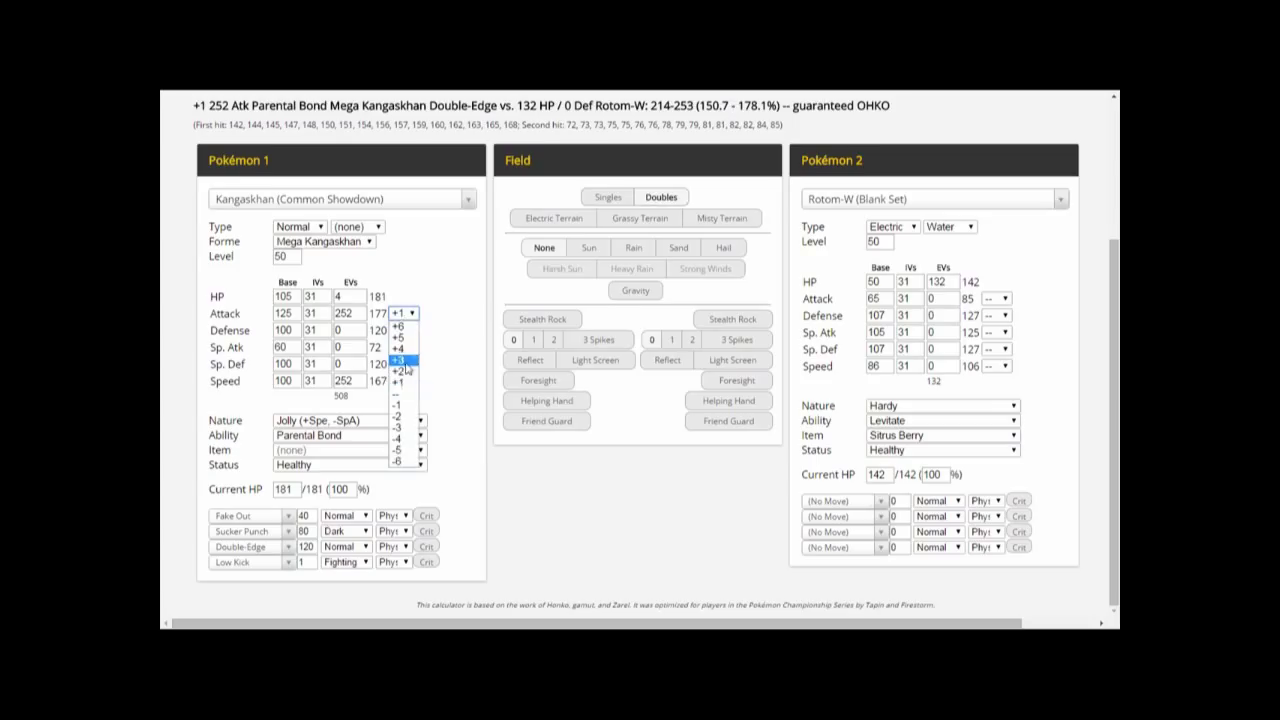
left_click(400, 398)
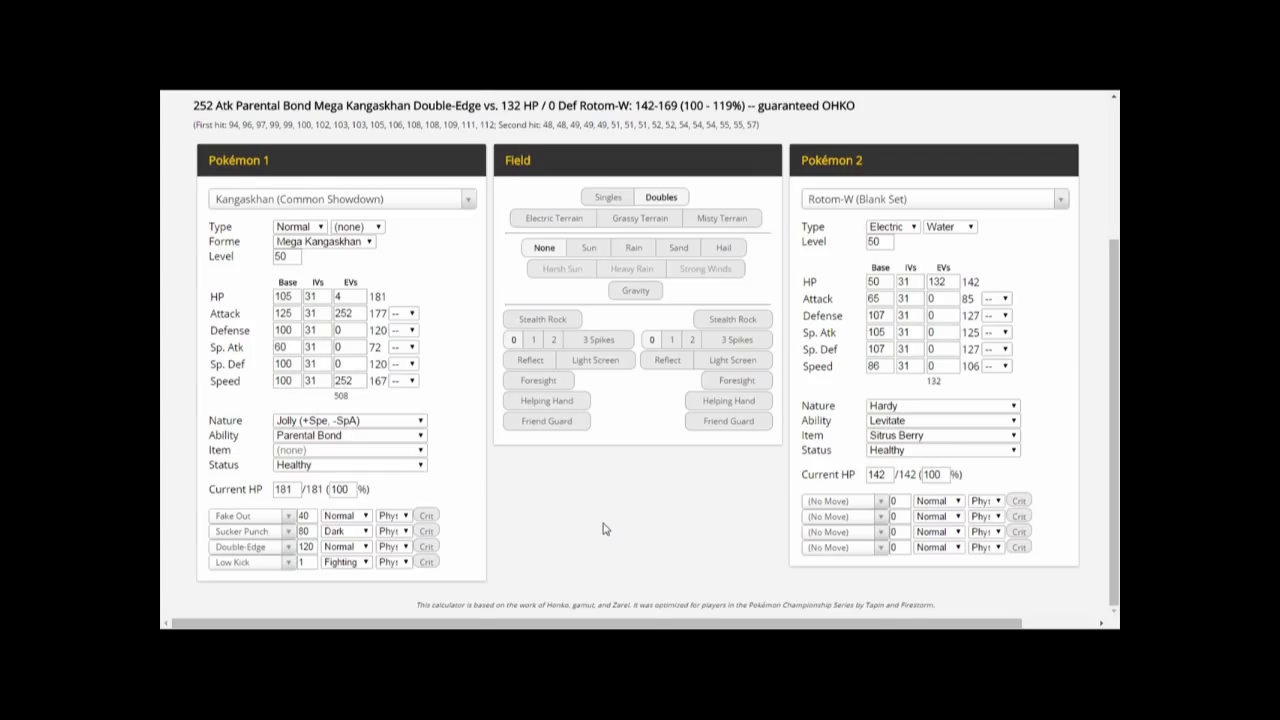
left_click(744, 428)
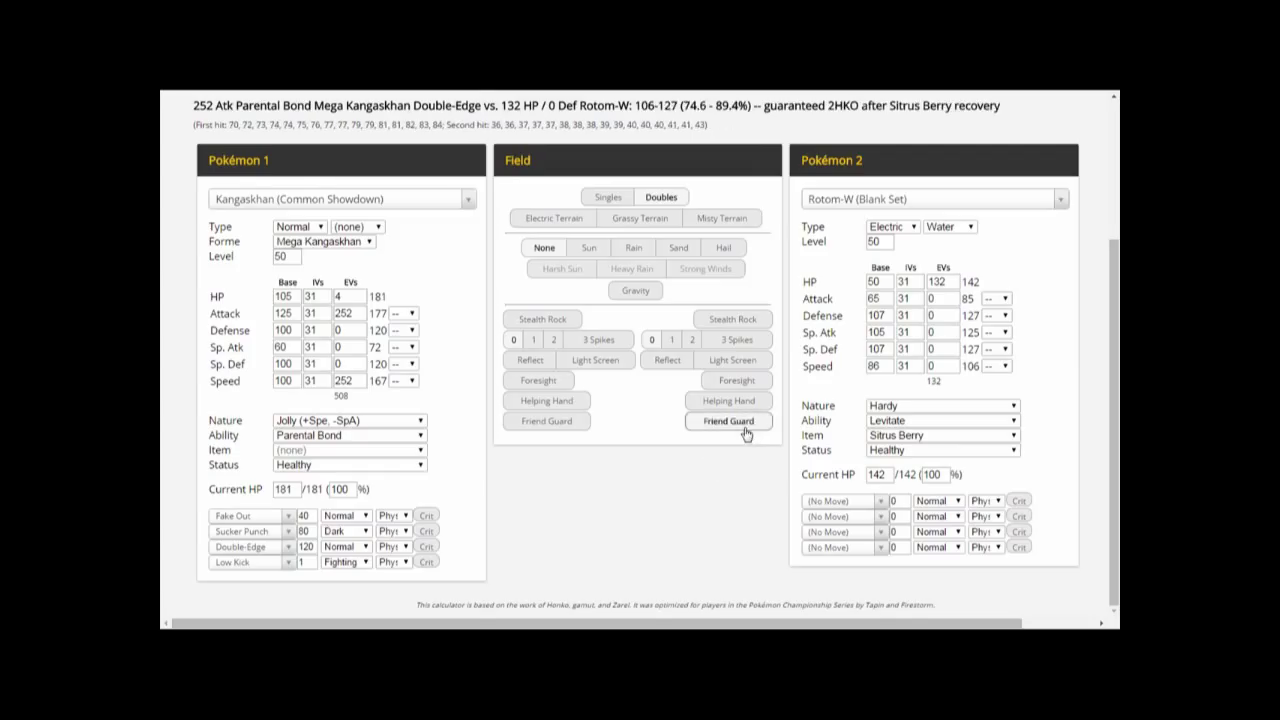
left_click(744, 430)
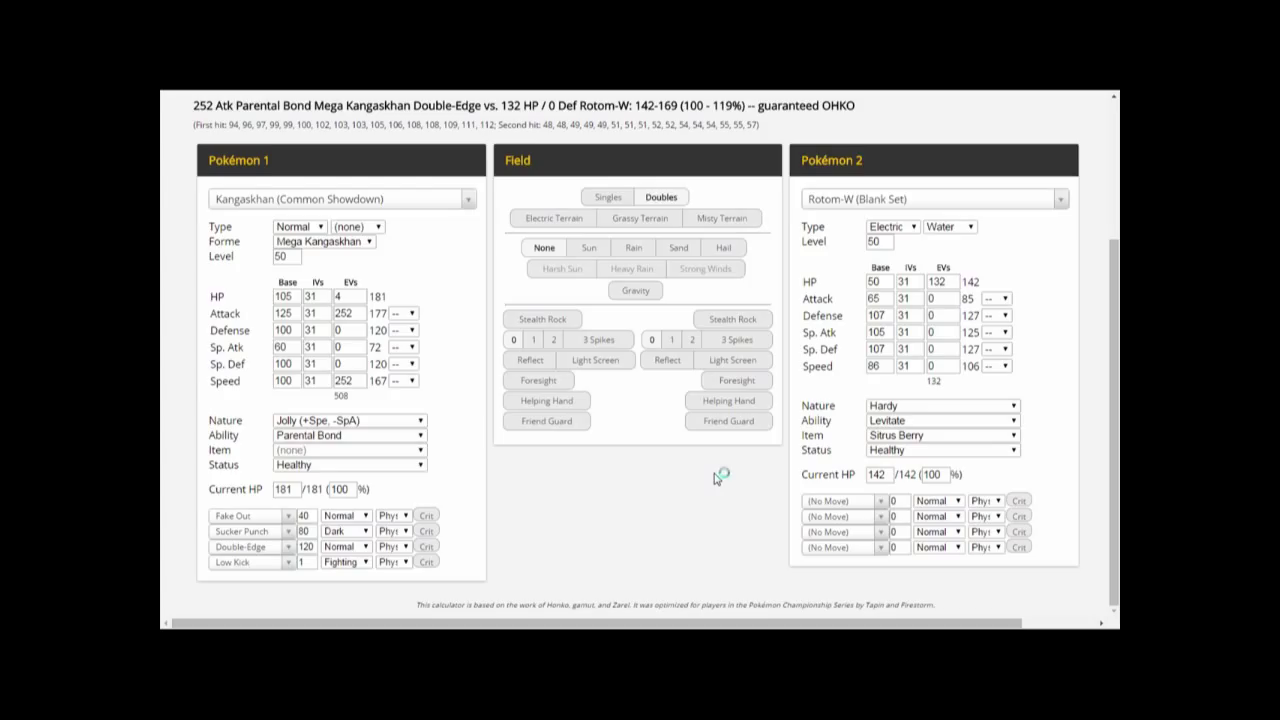
- Open the bookmarked Nugget Bridge Damage Calculator Bugs & Feature Requests topic in a new browser tab
key("ctrl+t")
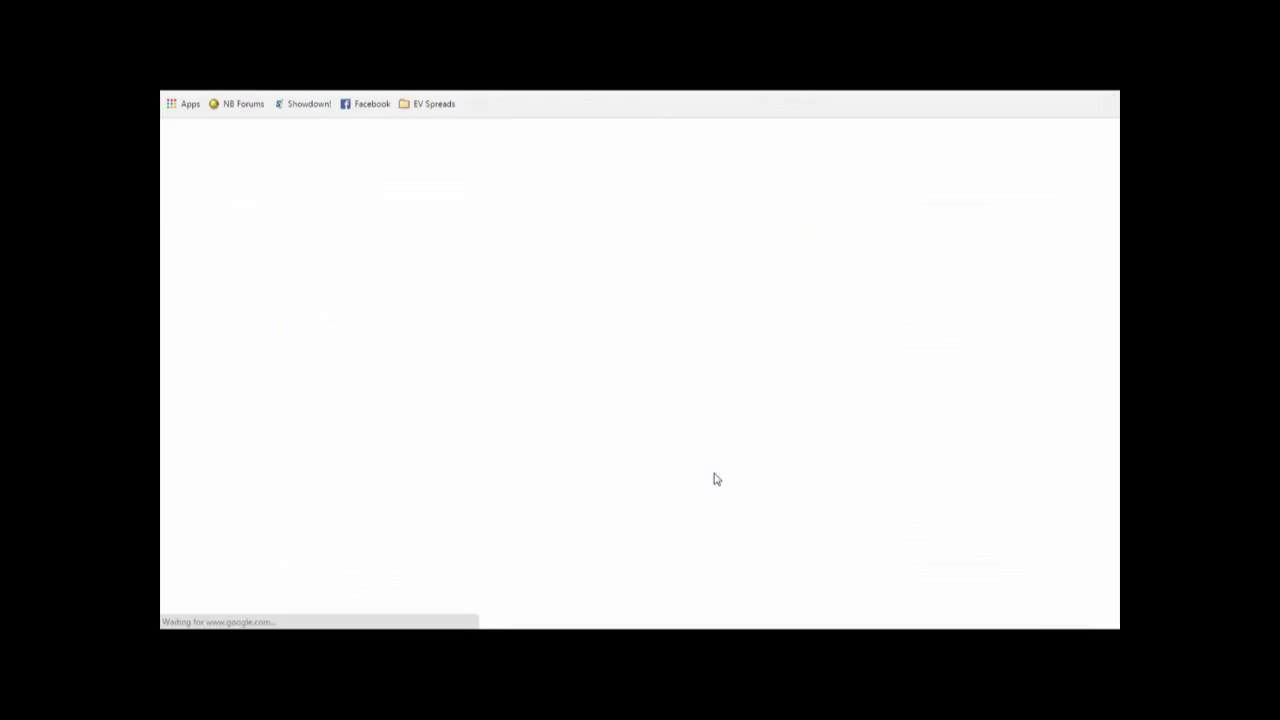
left_click(428, 104)
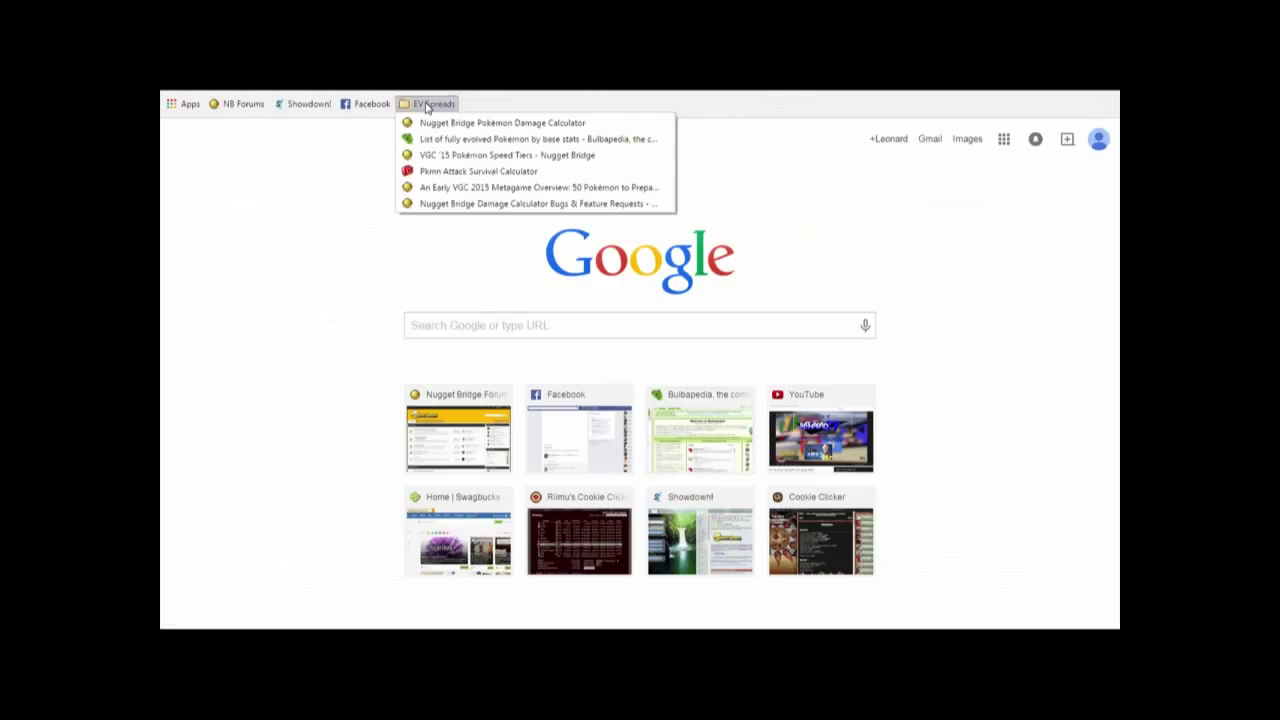
left_click(440, 203)
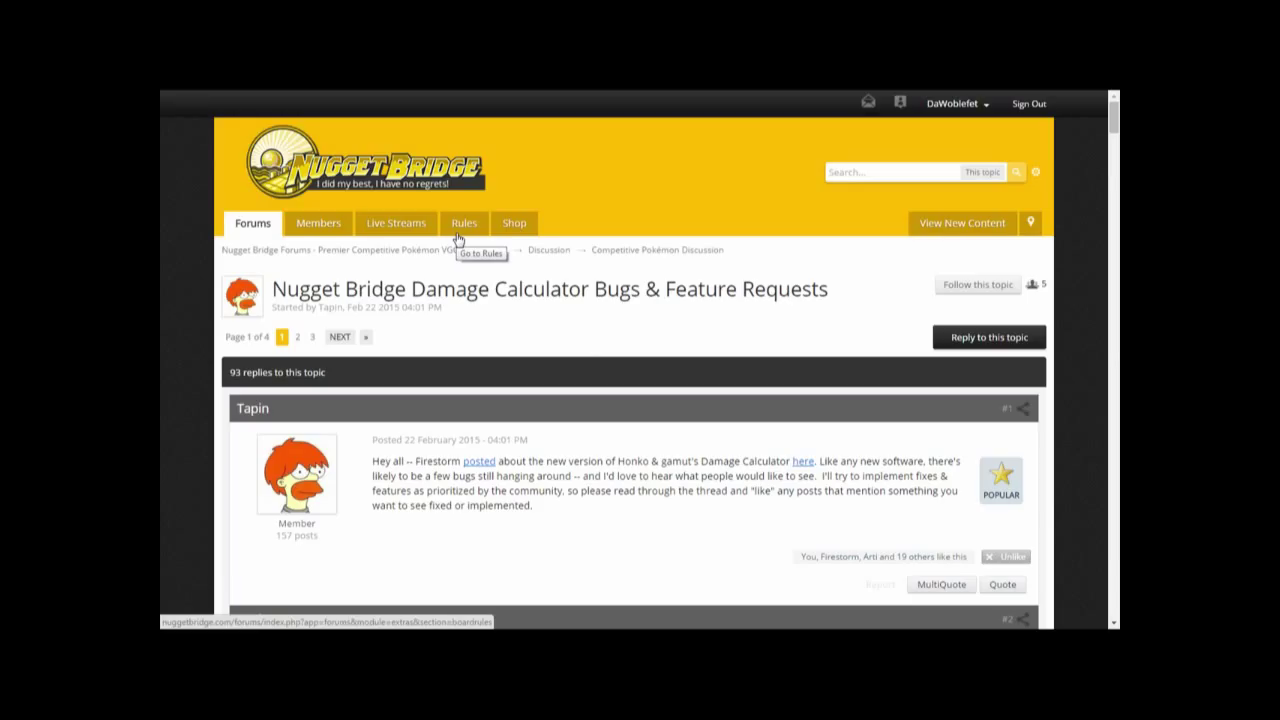
- Read through the bug reports and feature requests on the topic's first page, down to the reply box
scroll(532, 380, "down", 3)
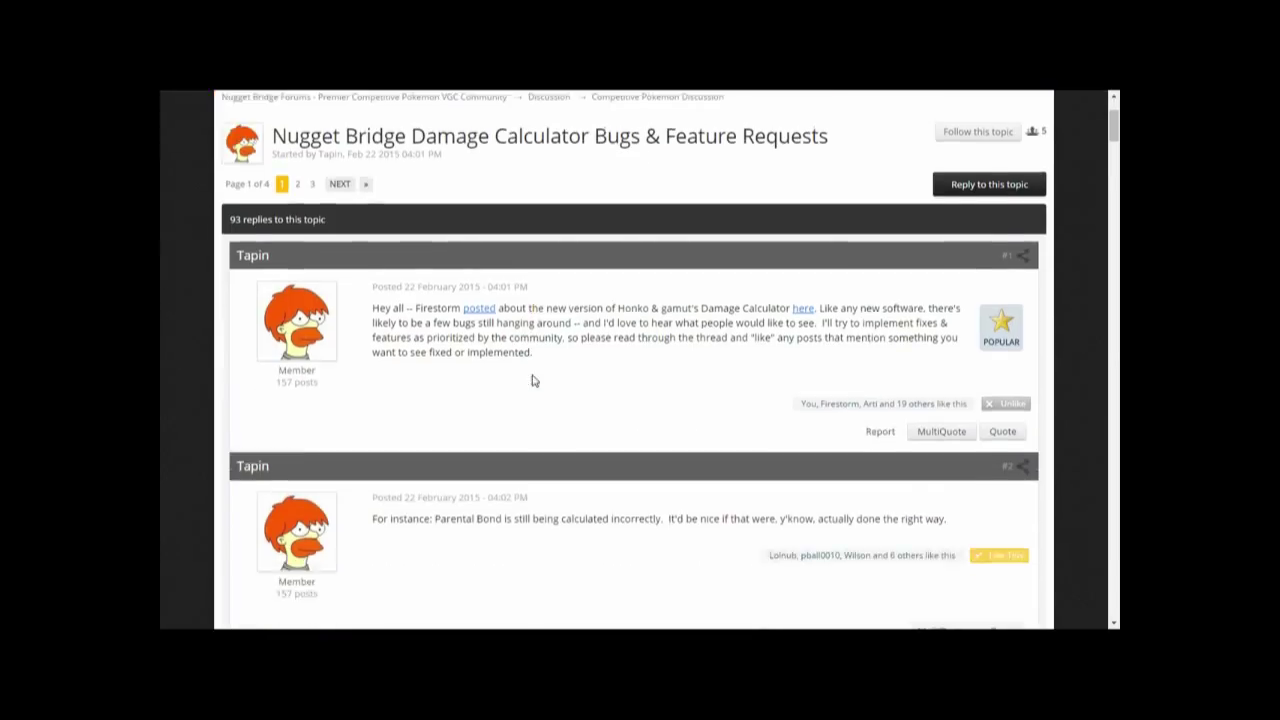
scroll(532, 380, "down", 5)
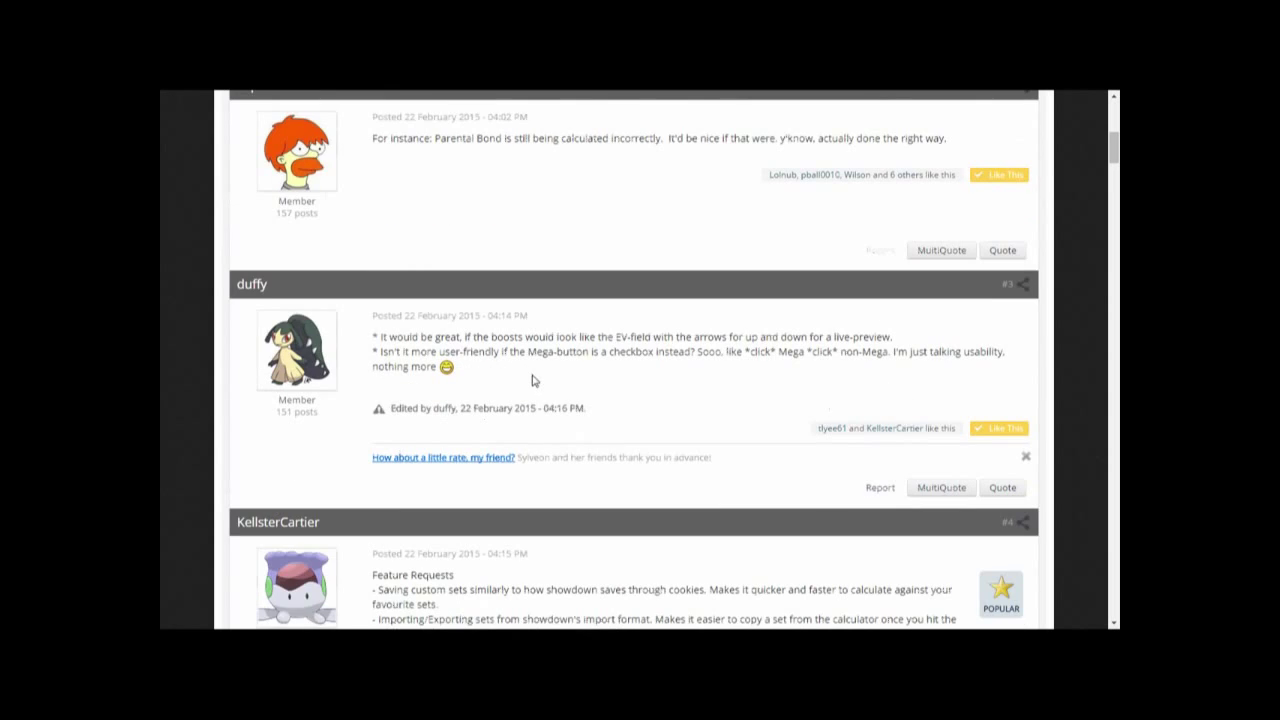
scroll(532, 380, "down", 6)
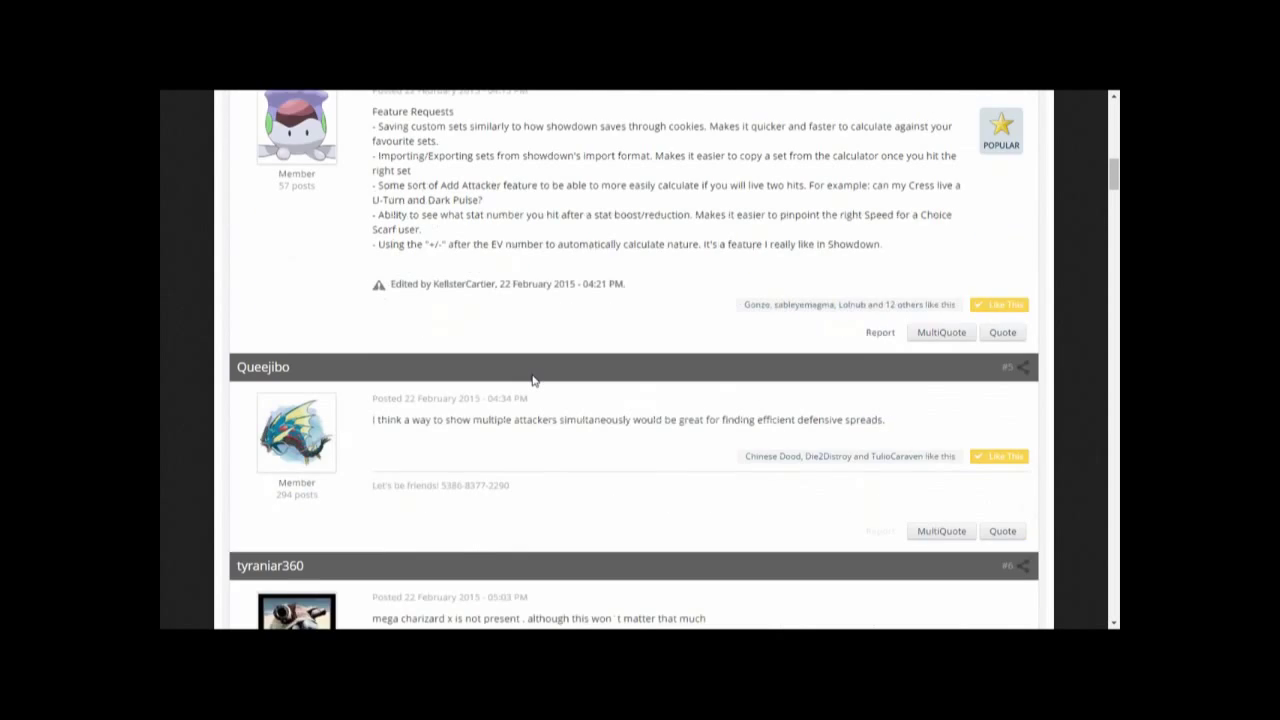
scroll(532, 380, "down", 7)
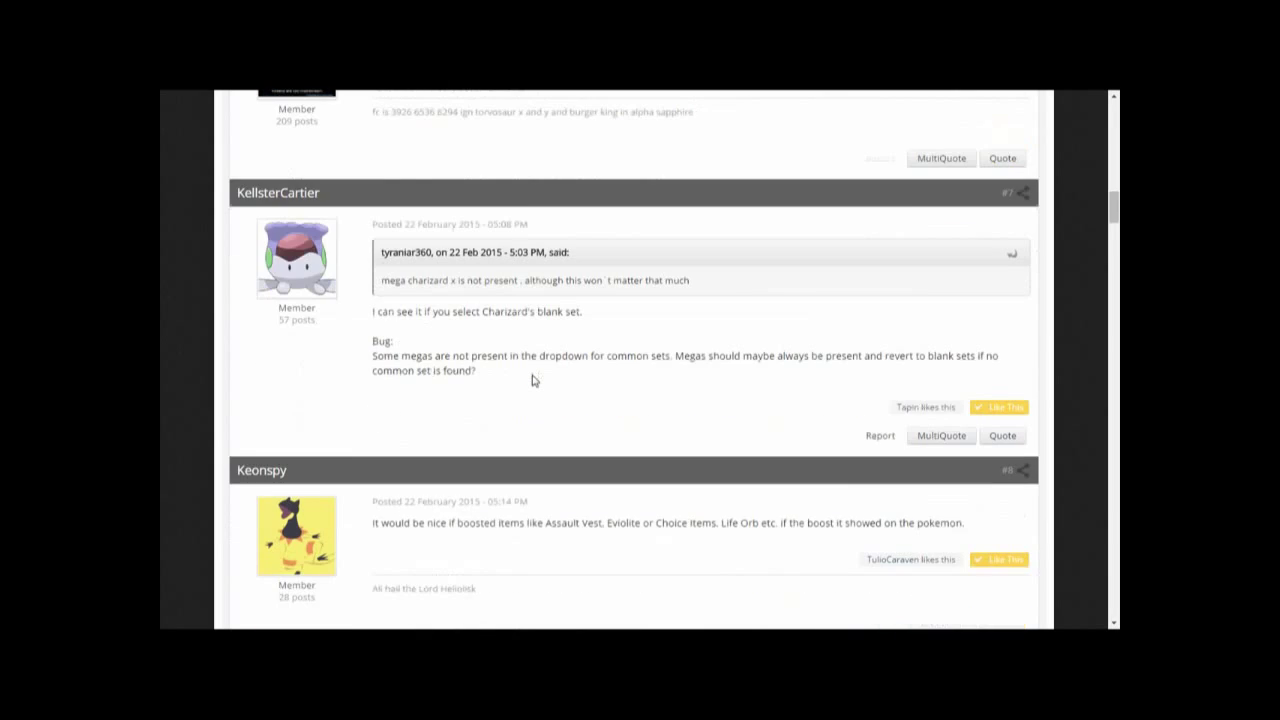
scroll(532, 380, "down", 6)
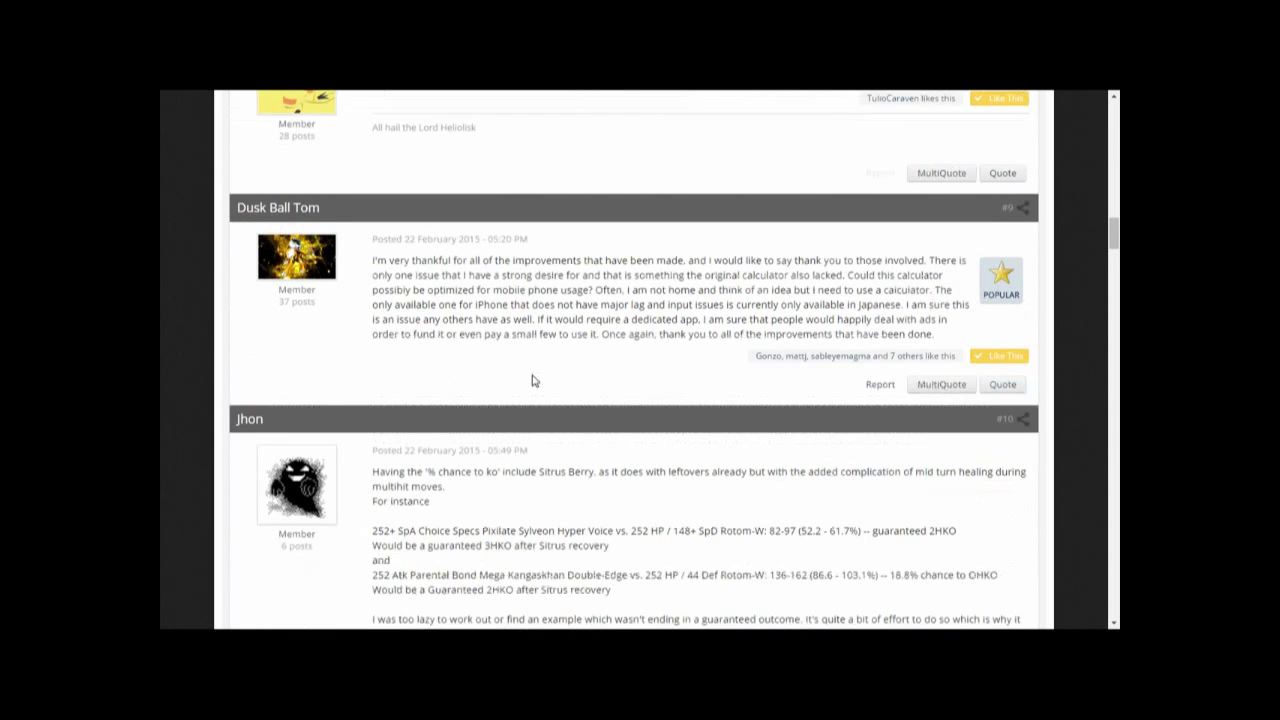
scroll(532, 380, "down", 6)
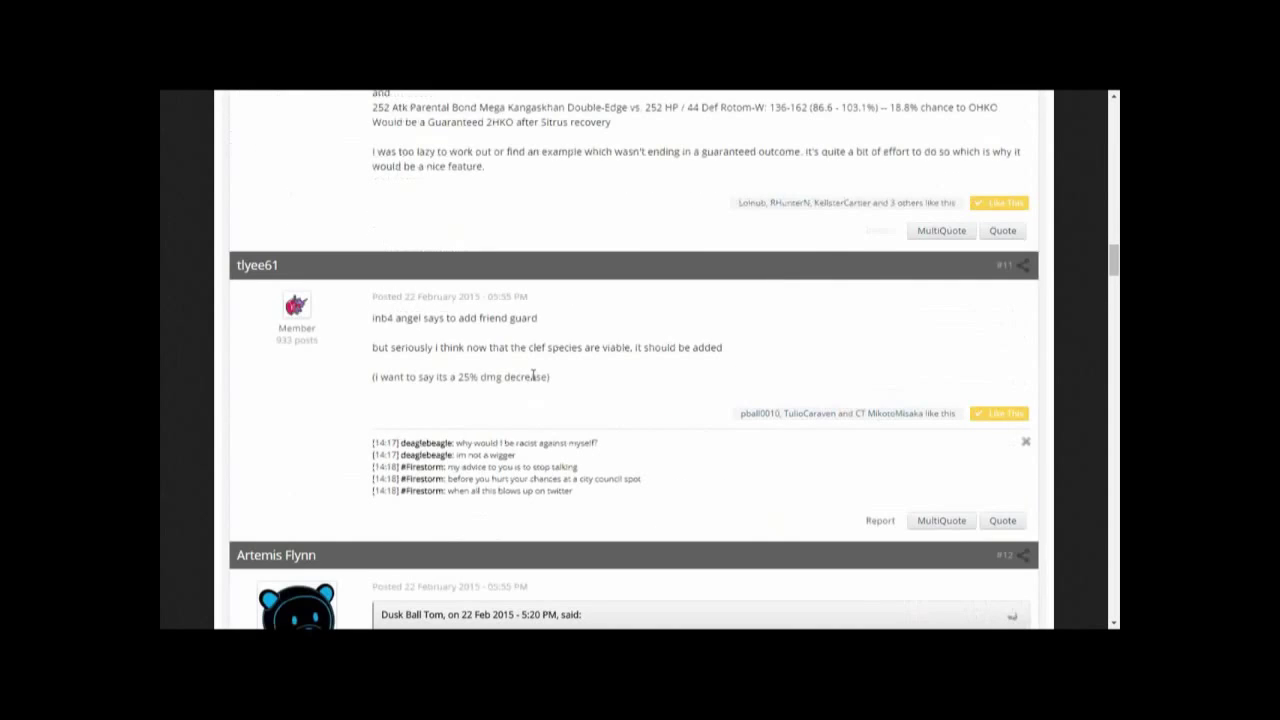
scroll(532, 376, "down", 9)
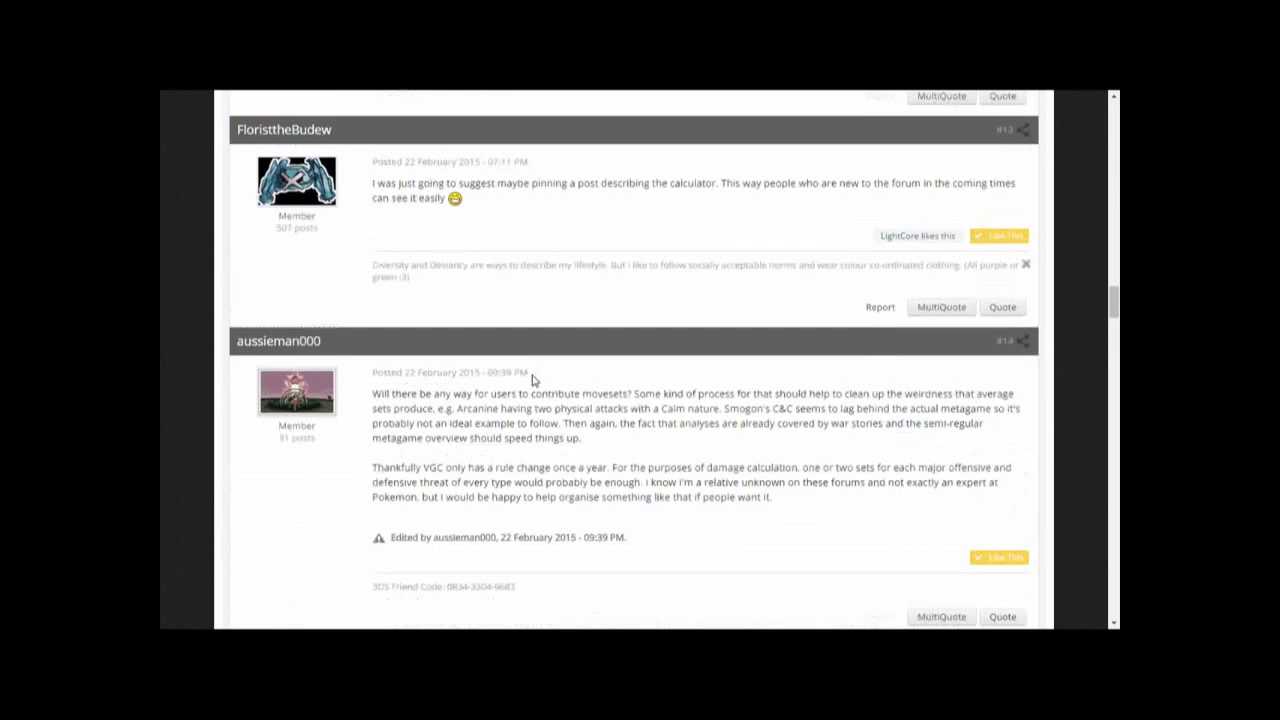
scroll(532, 380, "down", 7)
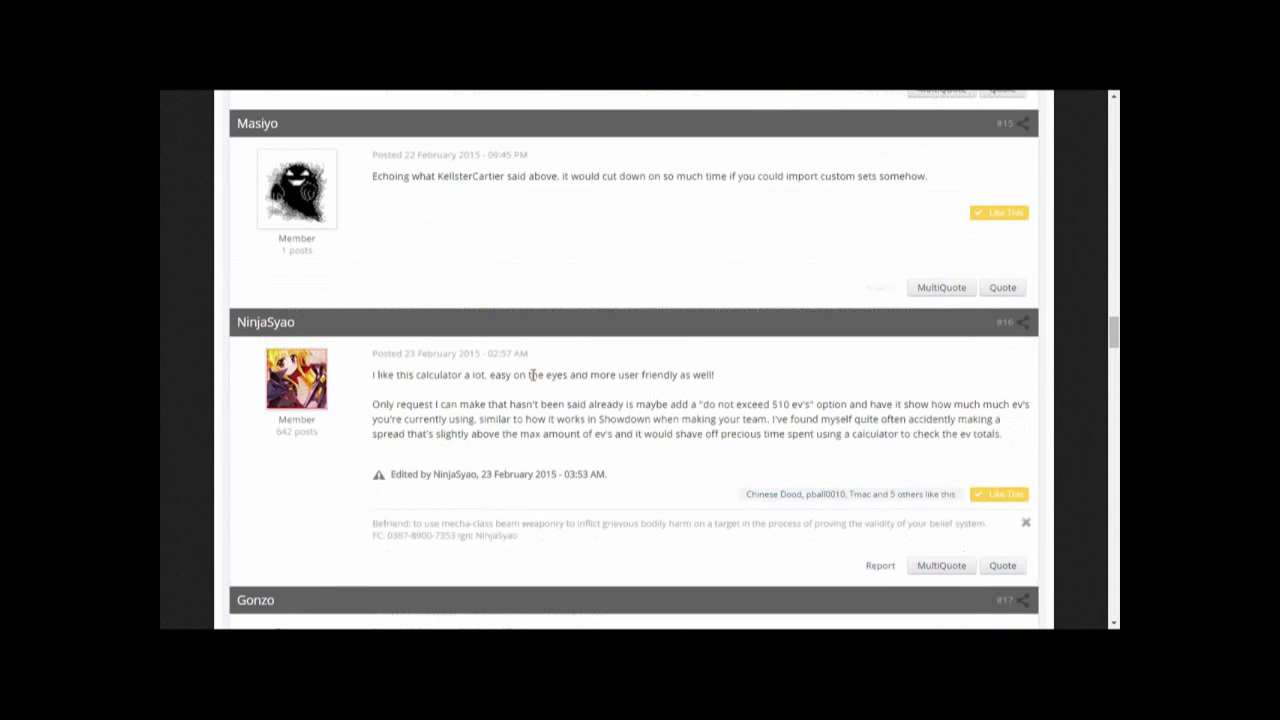
scroll(533, 378, "down", 10)
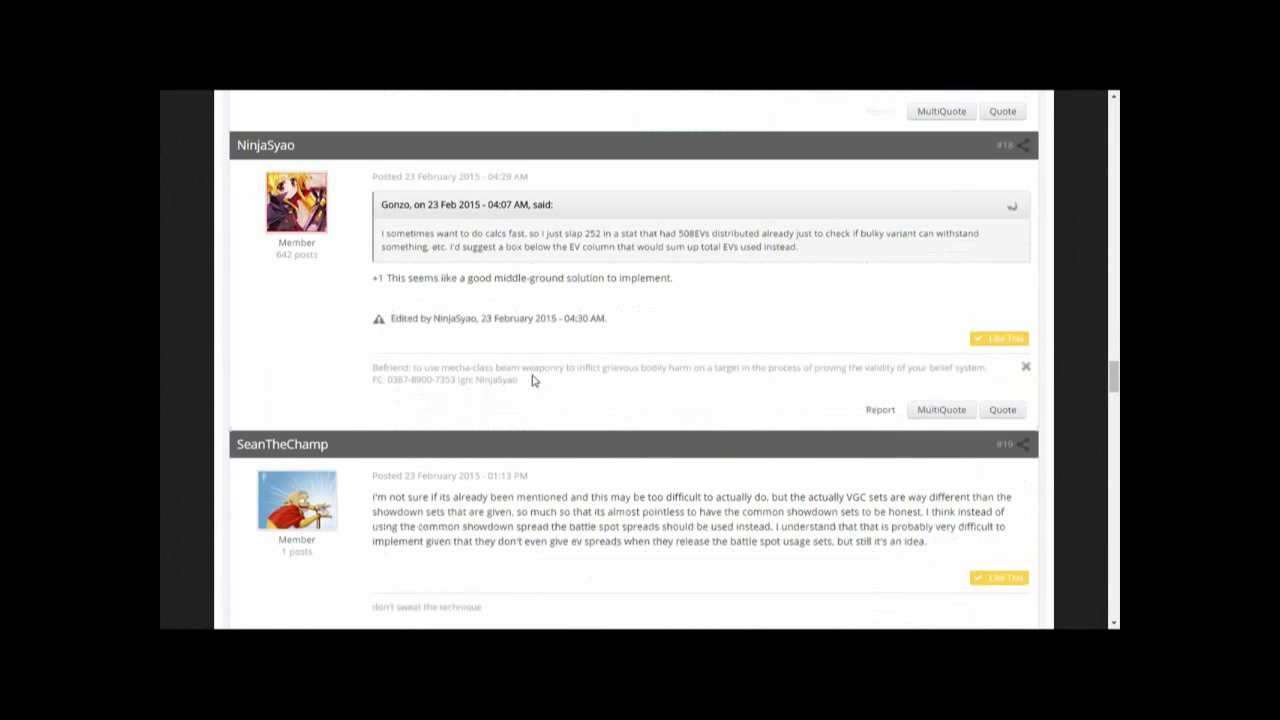
scroll(532, 380, "down", 9)
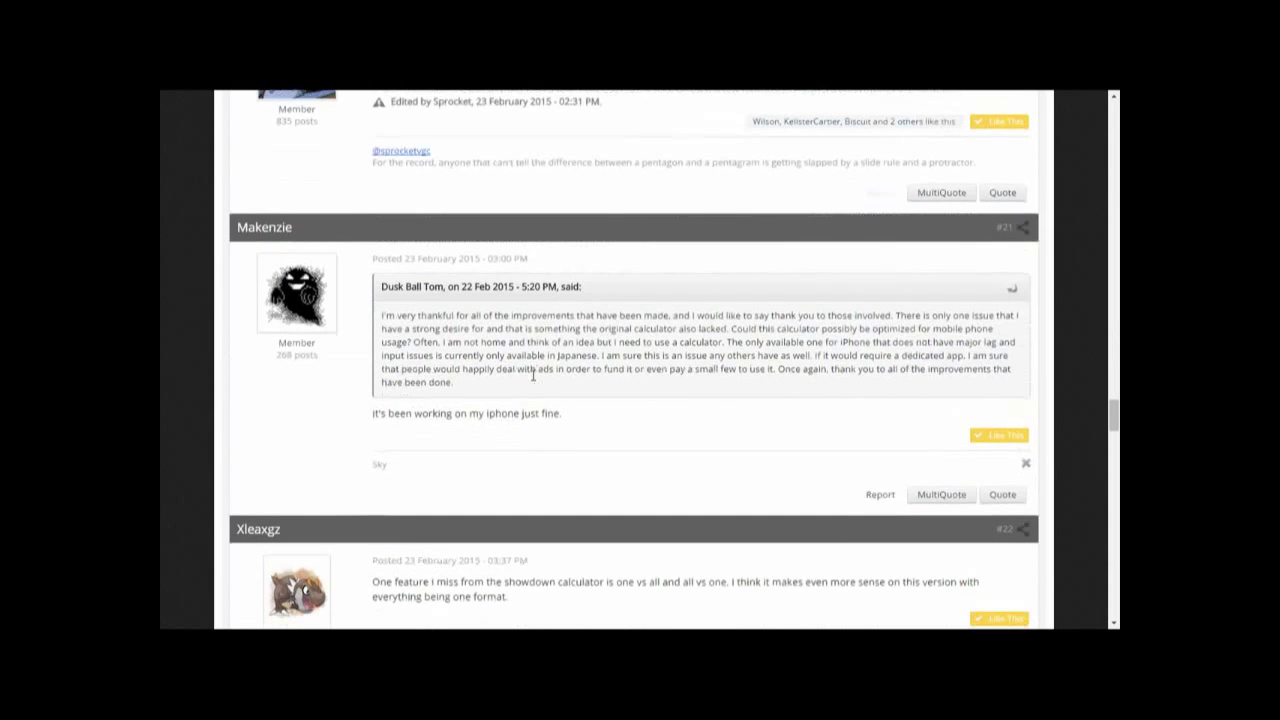
scroll(532, 375, "down", 9)
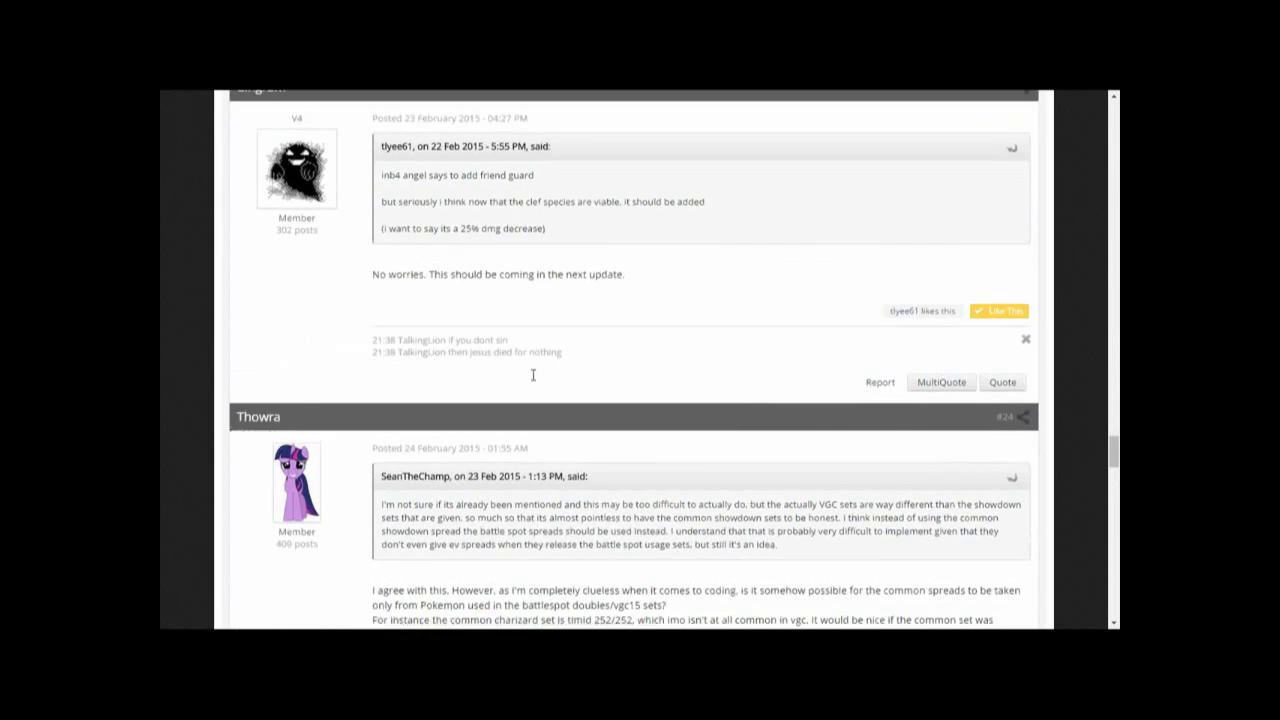
scroll(533, 377, "down", 9)
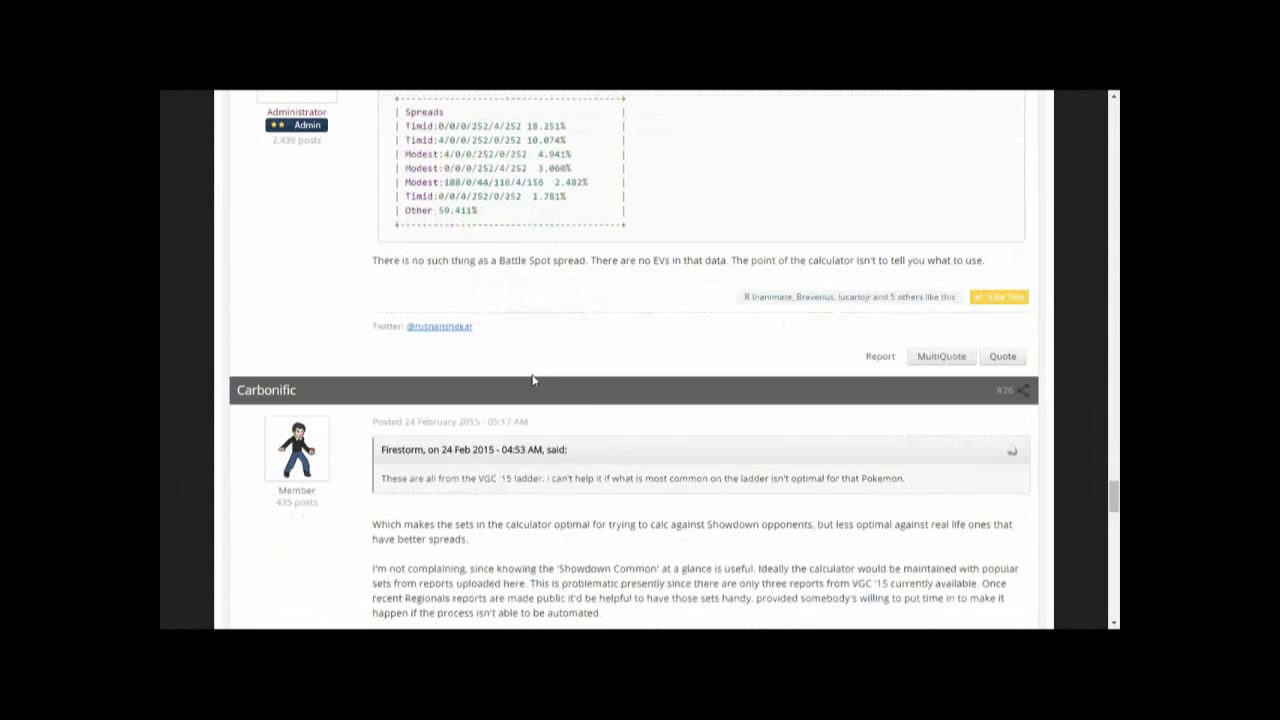
scroll(533, 379, "down", 9)
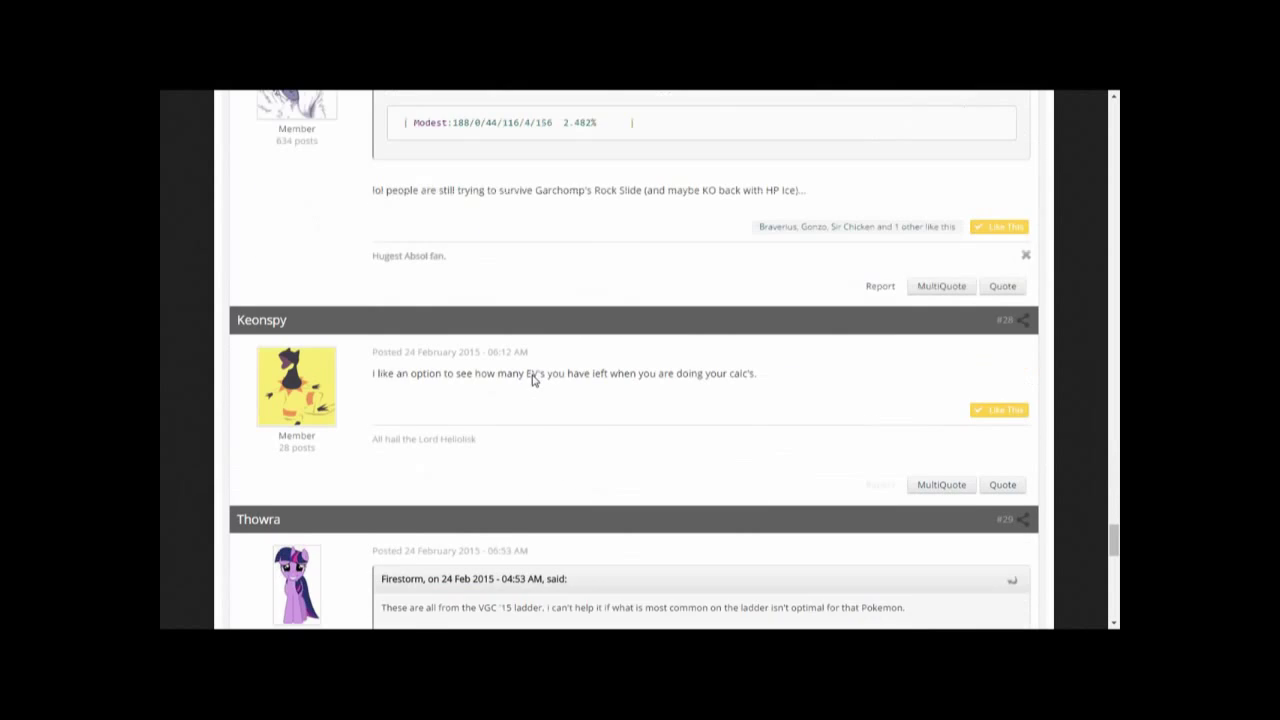
scroll(532, 378, "down", 10)
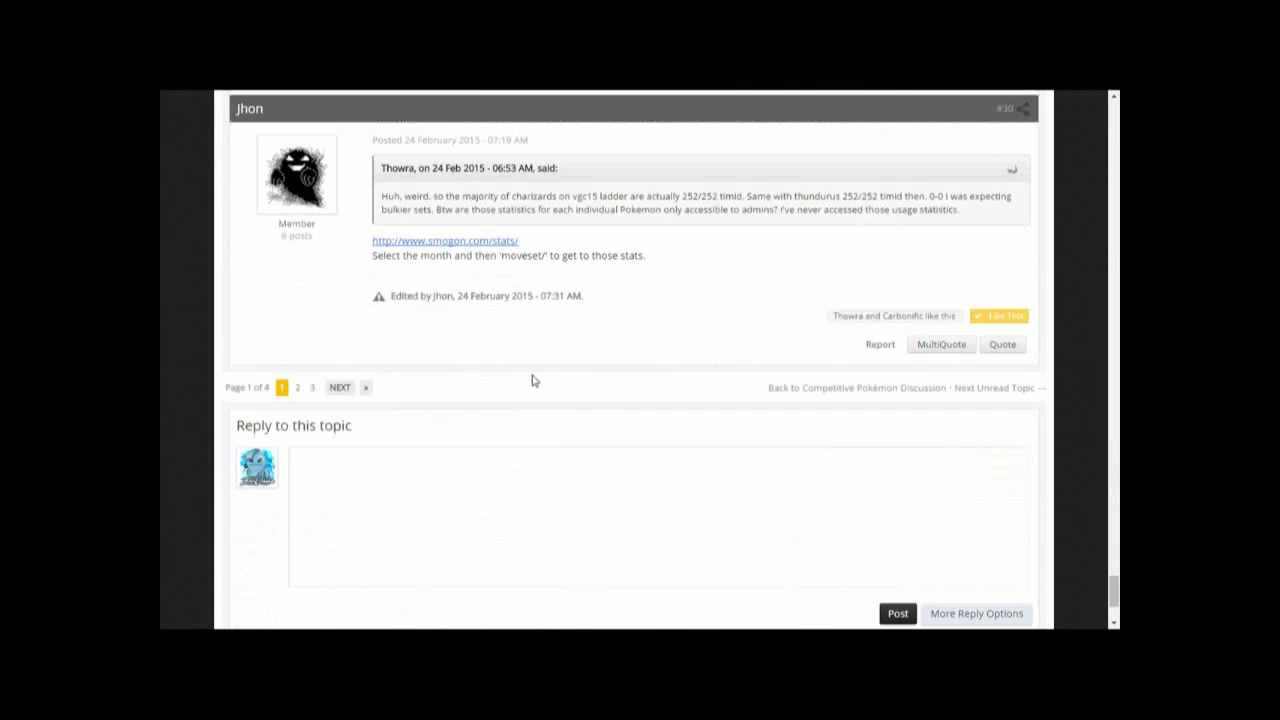
- Go to the last page of the topic and look through its most recent replies
left_click(366, 387)
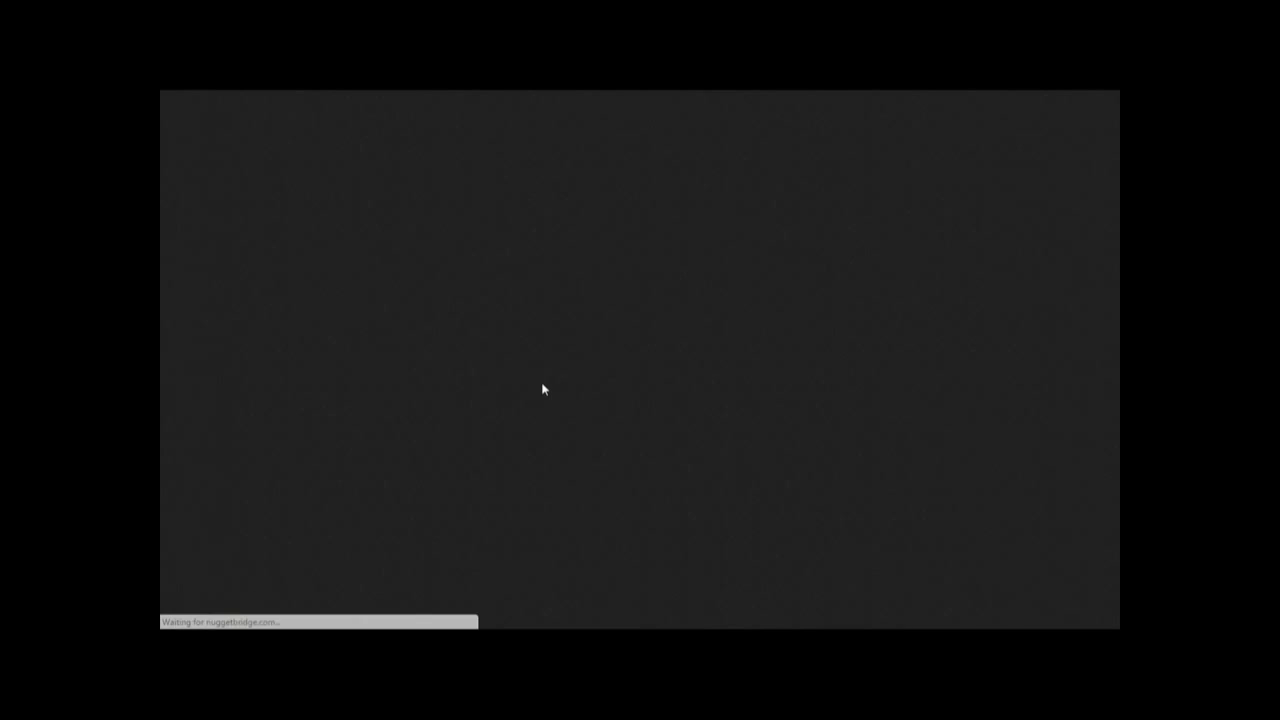
scroll(543, 386, "down", 4)
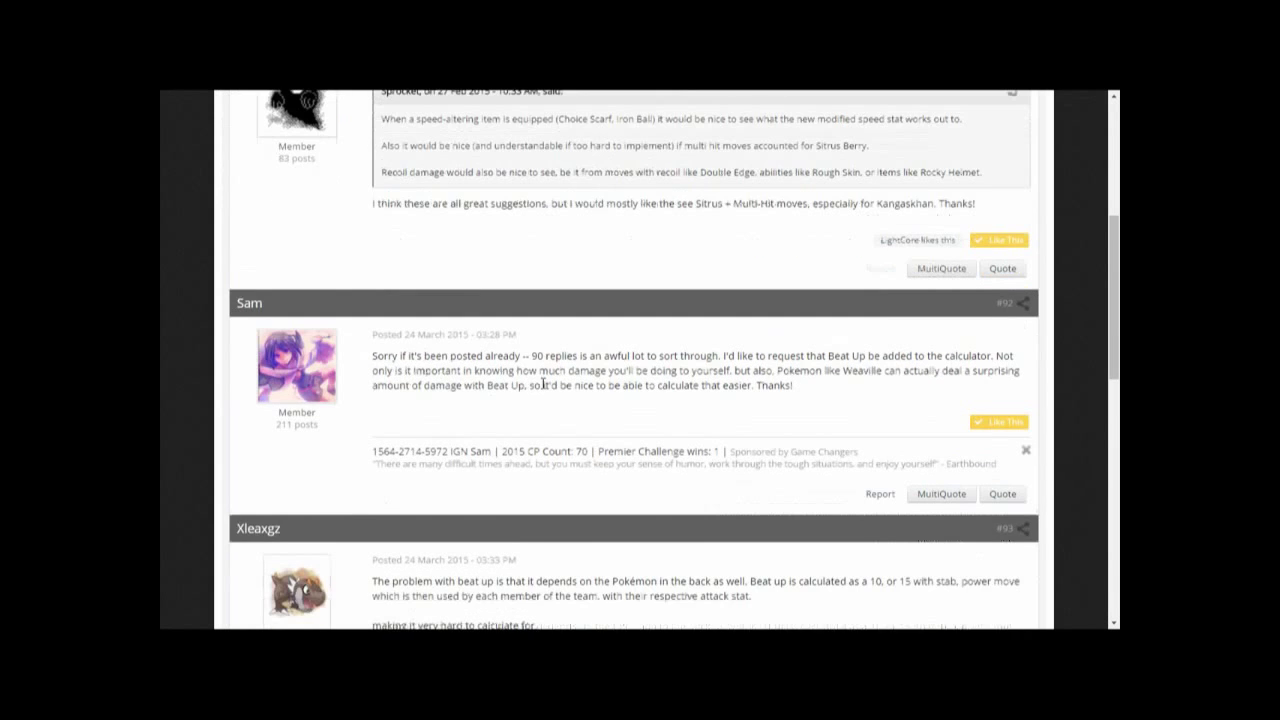
- Read the remaining replies about adding Beat Up, down to the topic's reply box
scroll(543, 386, "down", 6)
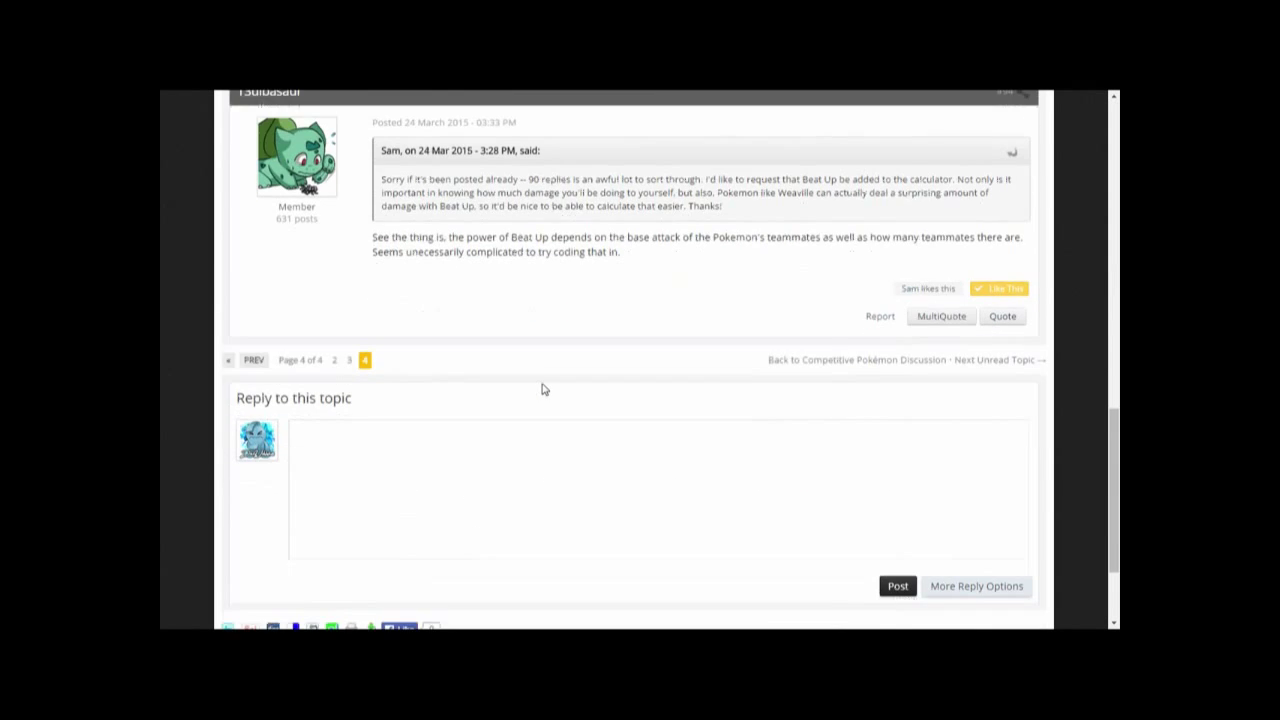
scroll(543, 386, "down", 1)
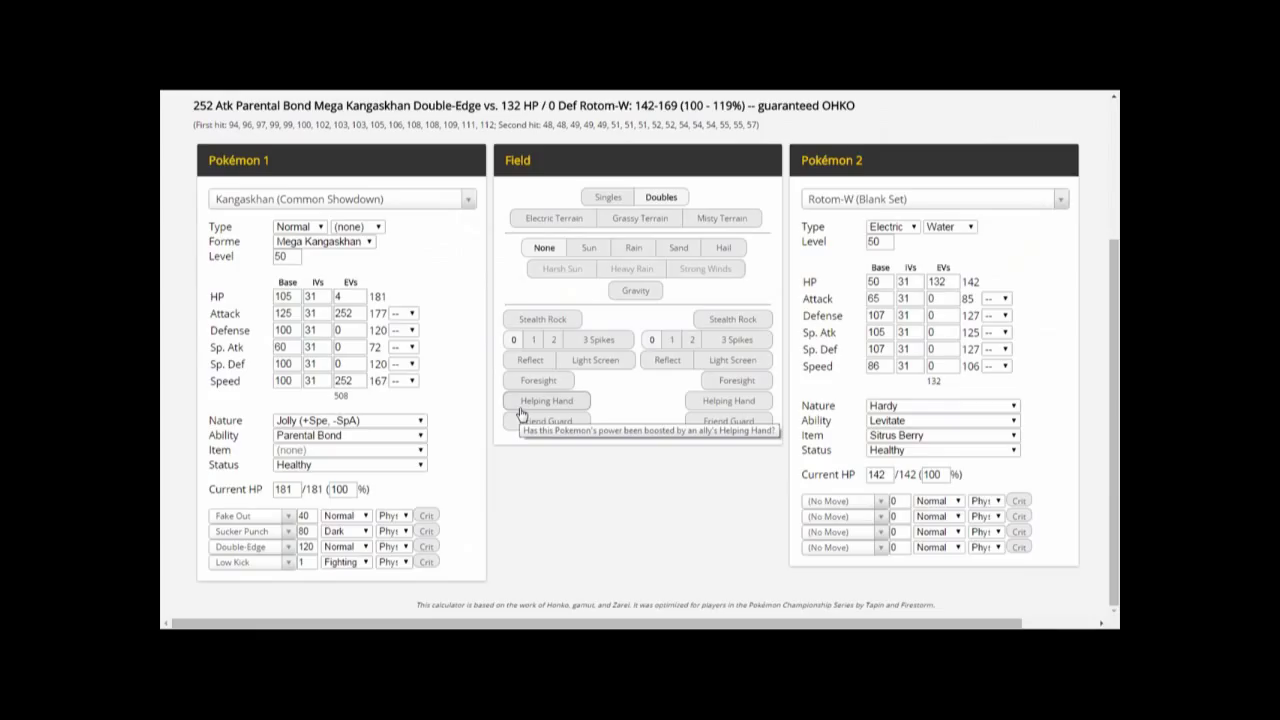
- In the damage calculator, load the Common Showdown sets of Emboar as Pokémon 1 and Charizard as Pokémon 2
left_click(323, 206)
type("embo")
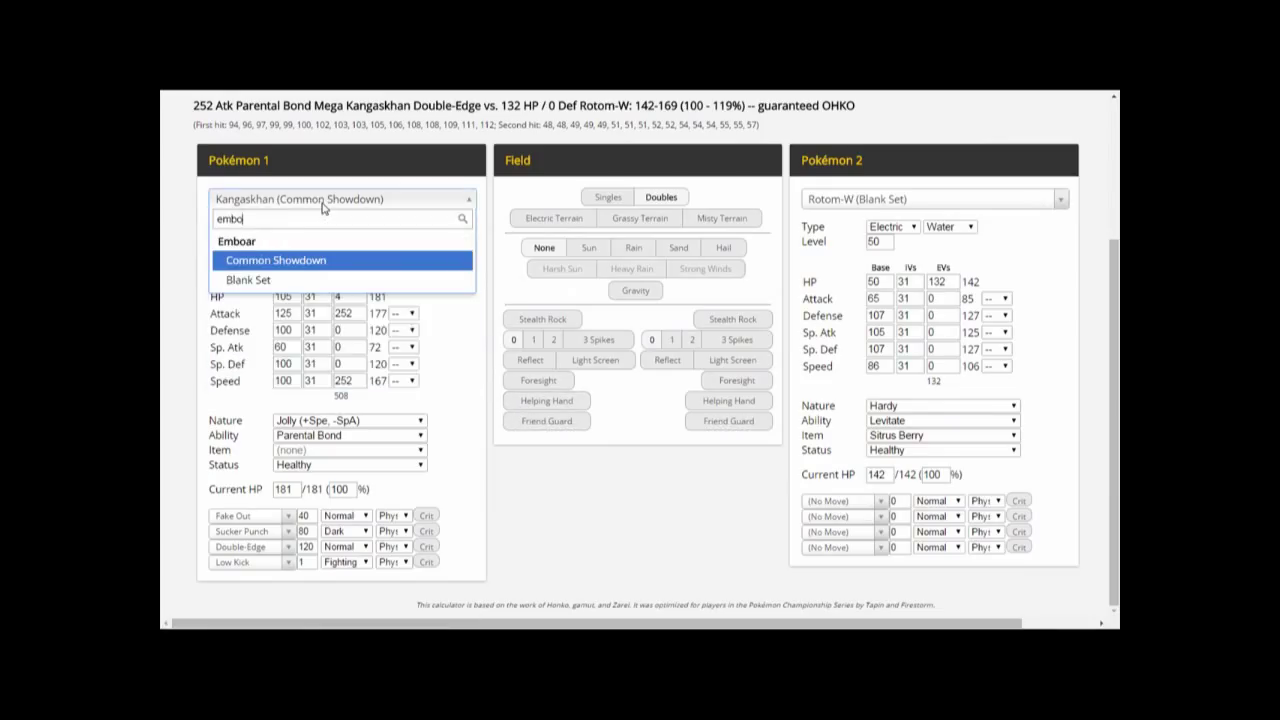
left_click(295, 261)
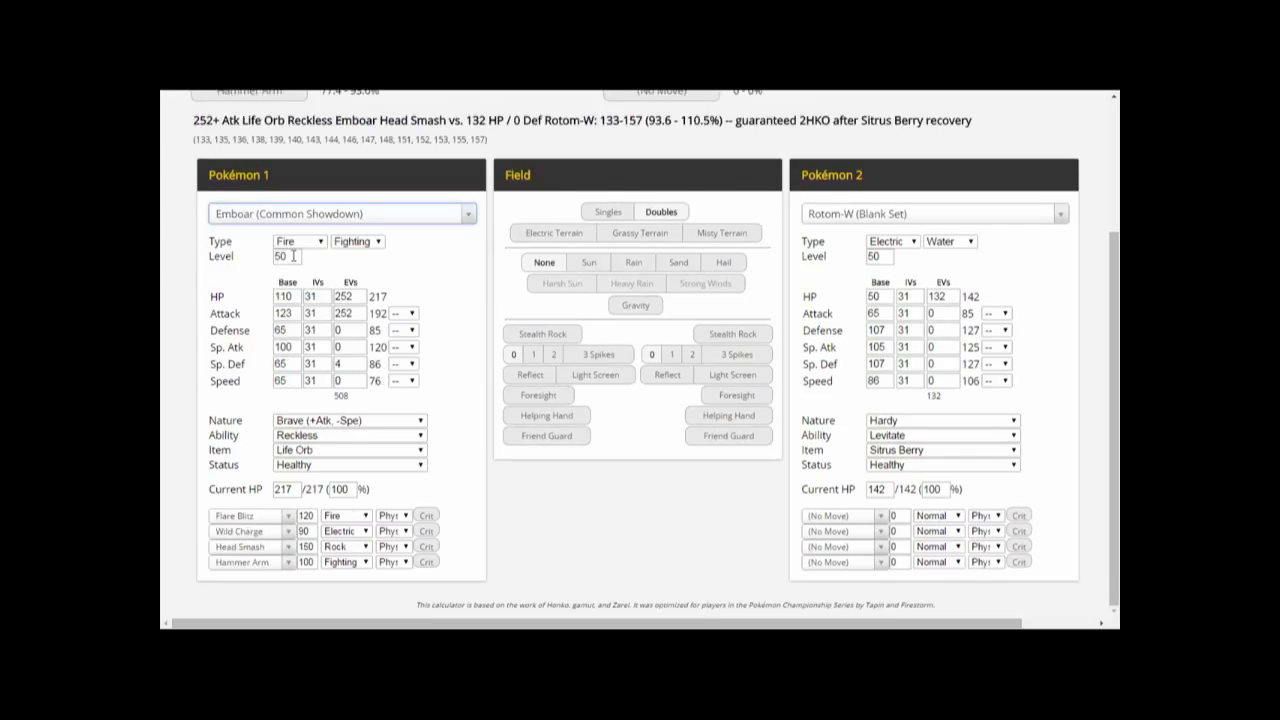
left_click(838, 225)
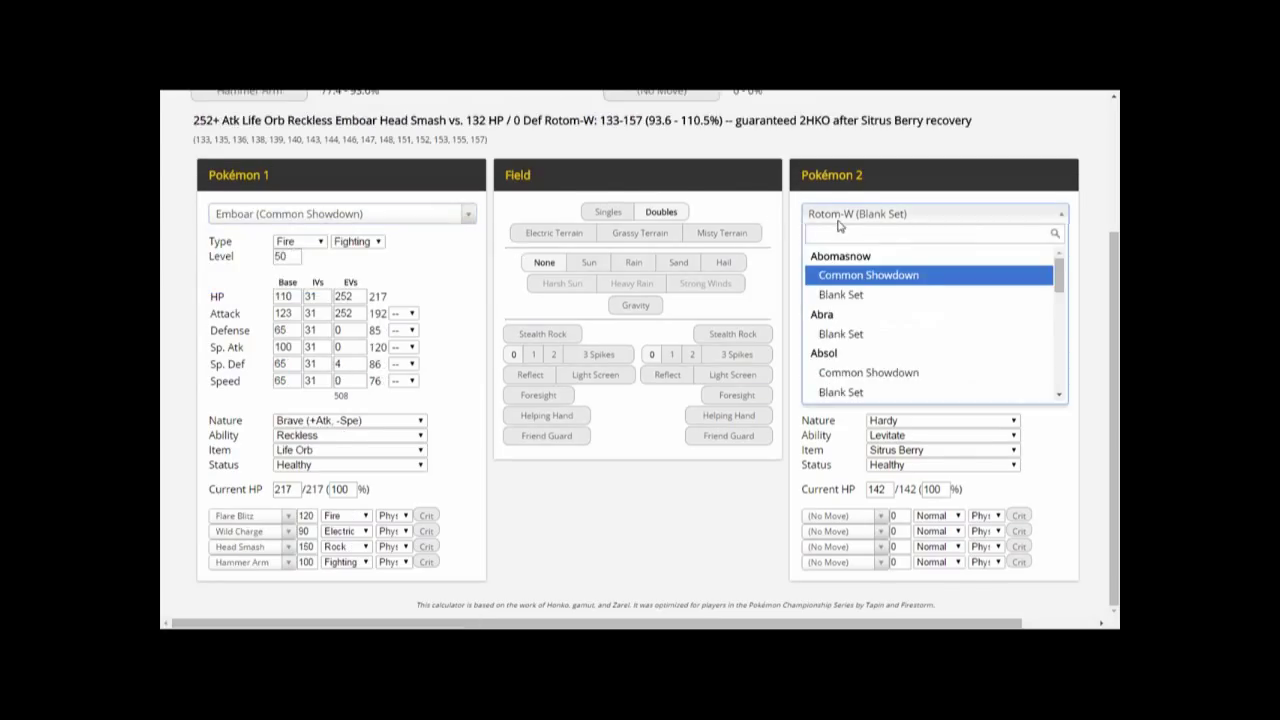
type("chari")
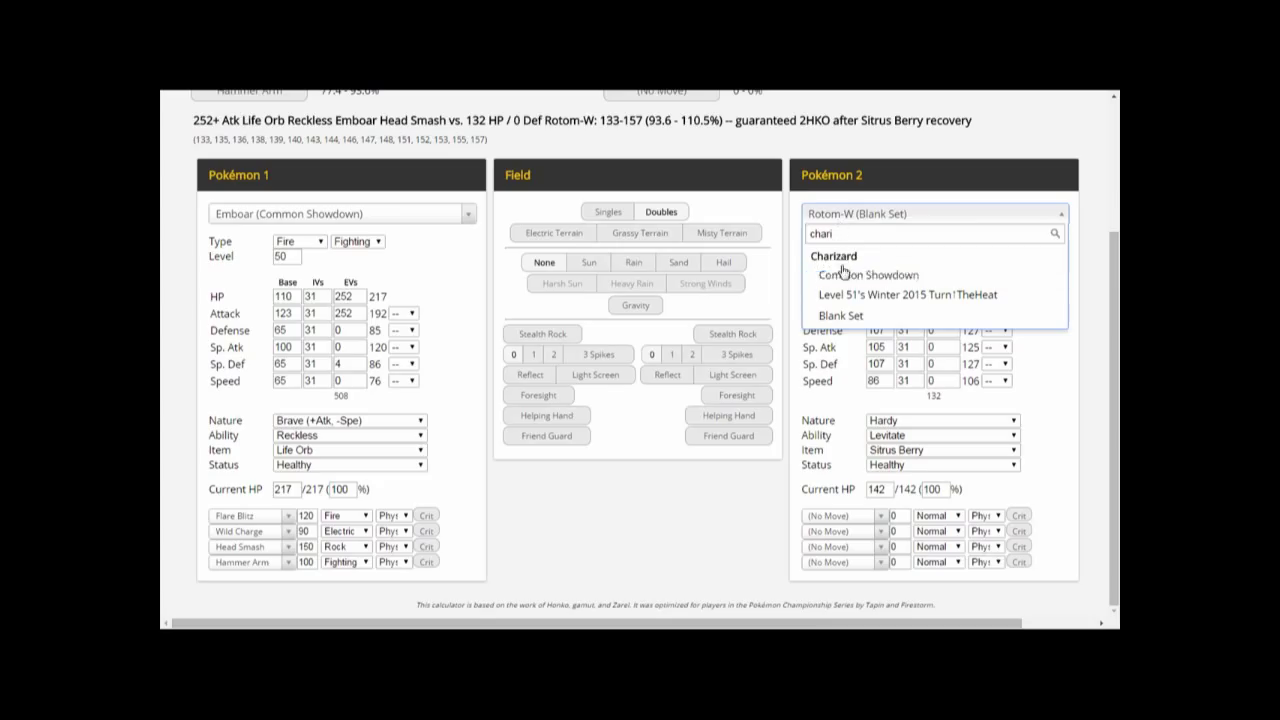
left_click(840, 277)
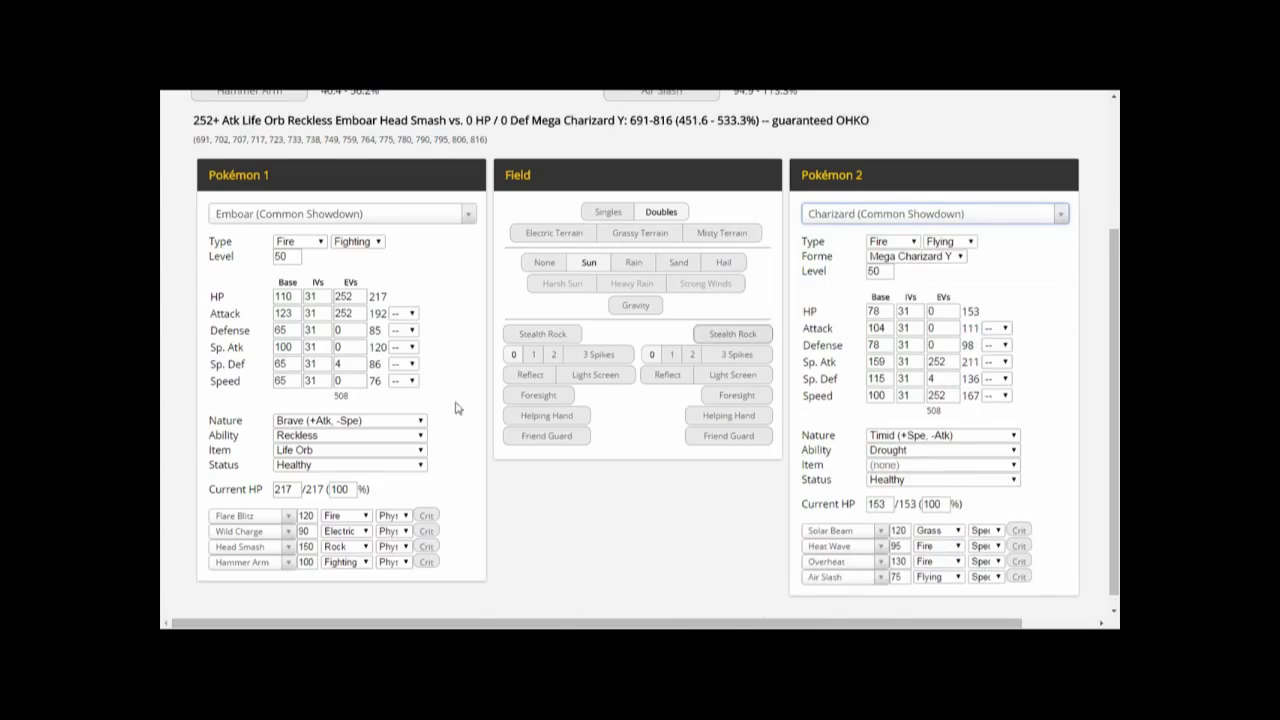
- Show the detailed result for Emboar's Flare Blitz against Mega Charizard Y and briefly highlight its damage percentage range
scroll(447, 411, "up", 2)
scroll(447, 411, "up", 1)
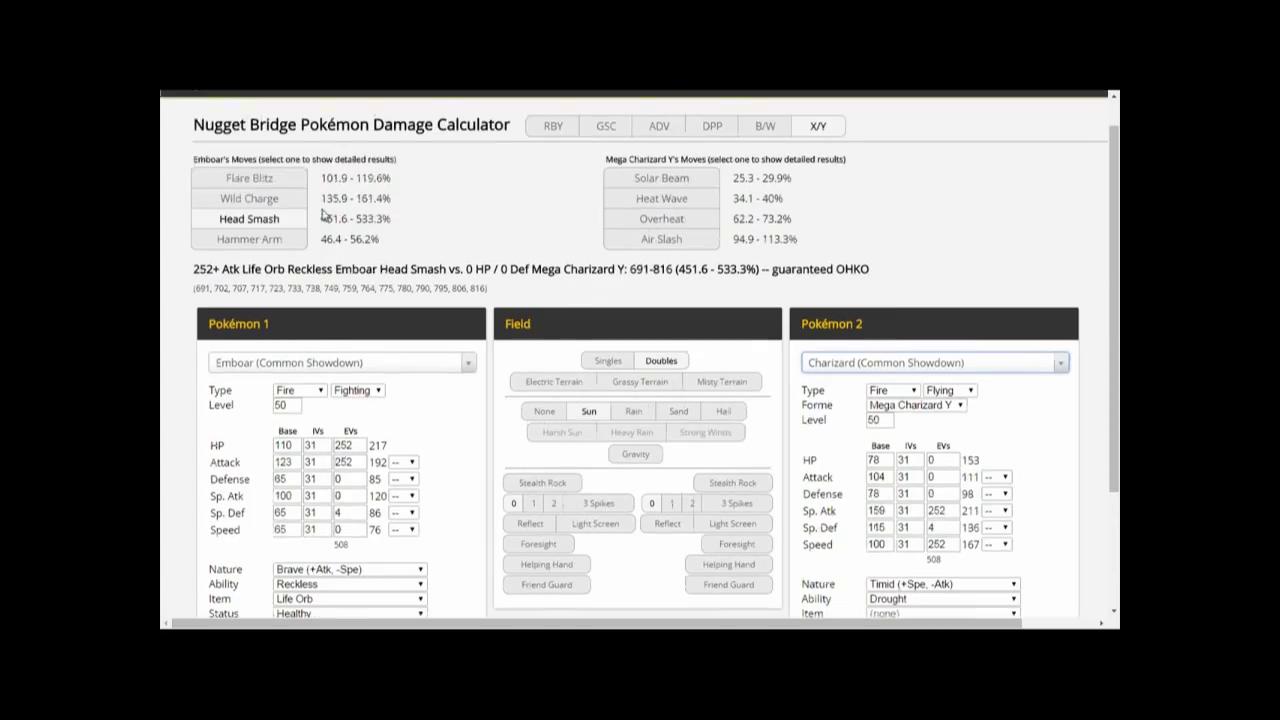
double_click(262, 178)
scroll(483, 451, "down", 3)
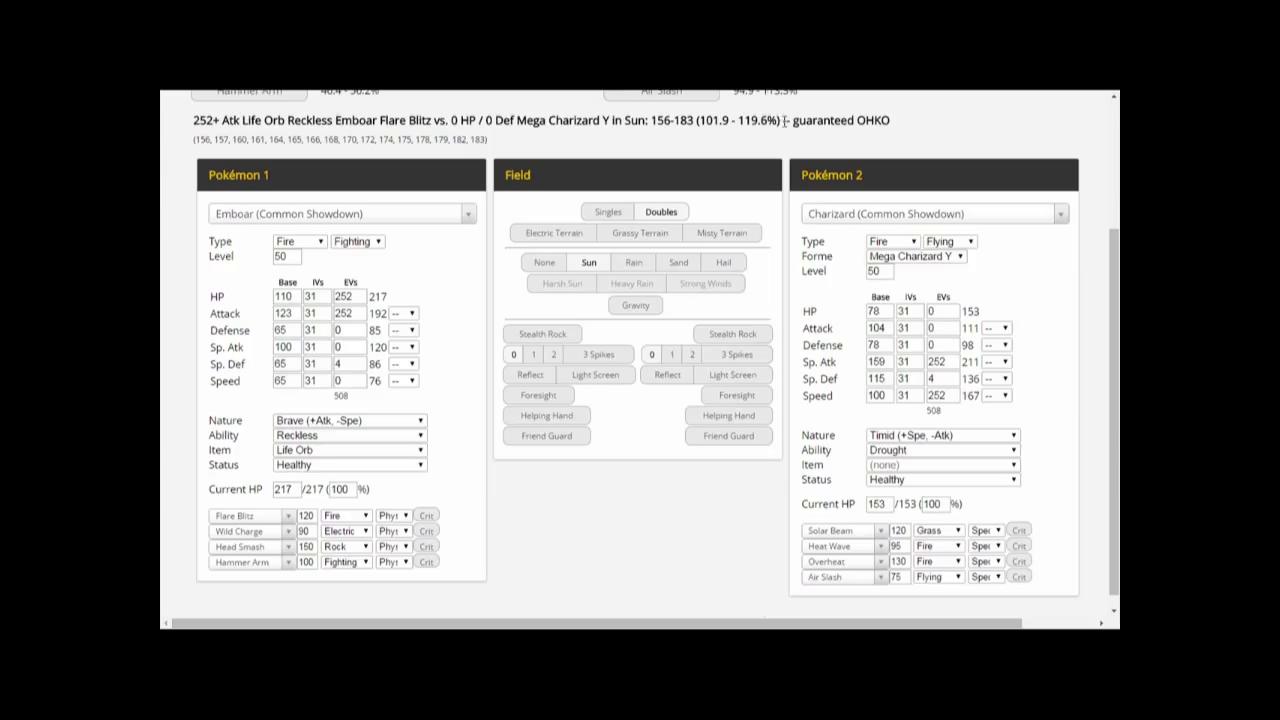
left_click_drag(781, 121, 693, 122)
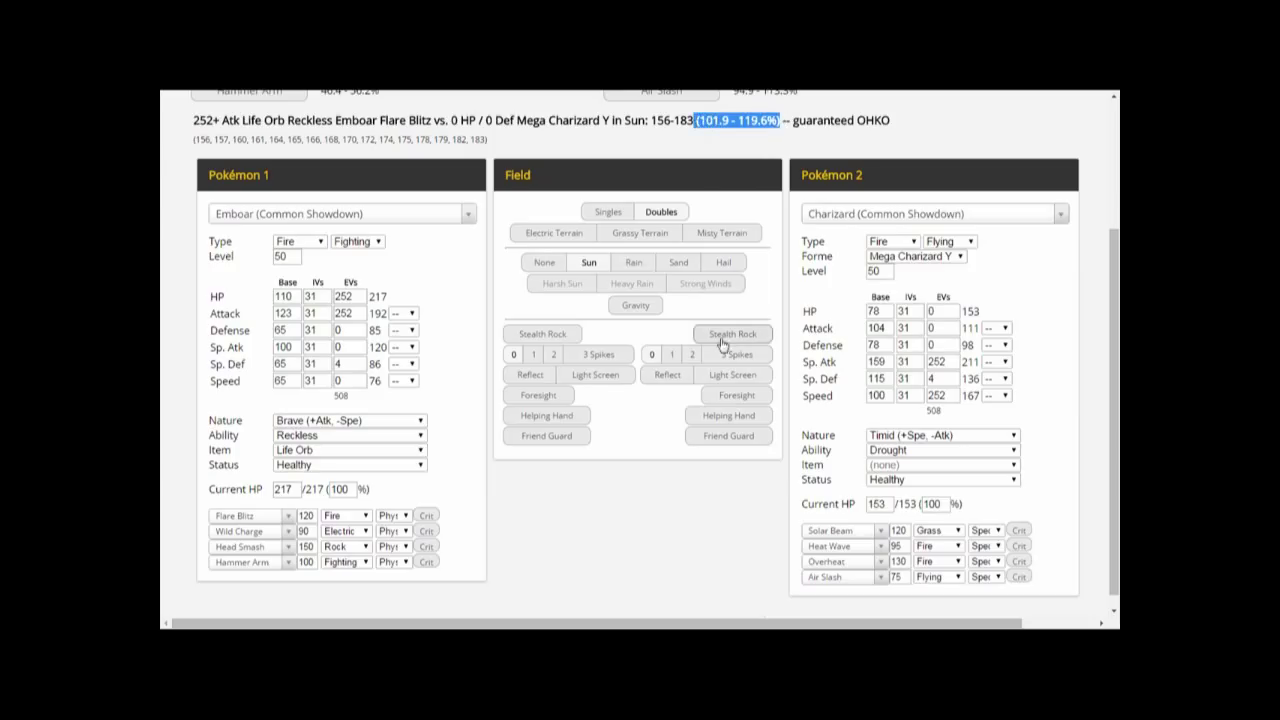
left_click(668, 559)
scroll(668, 559, "down", 1)
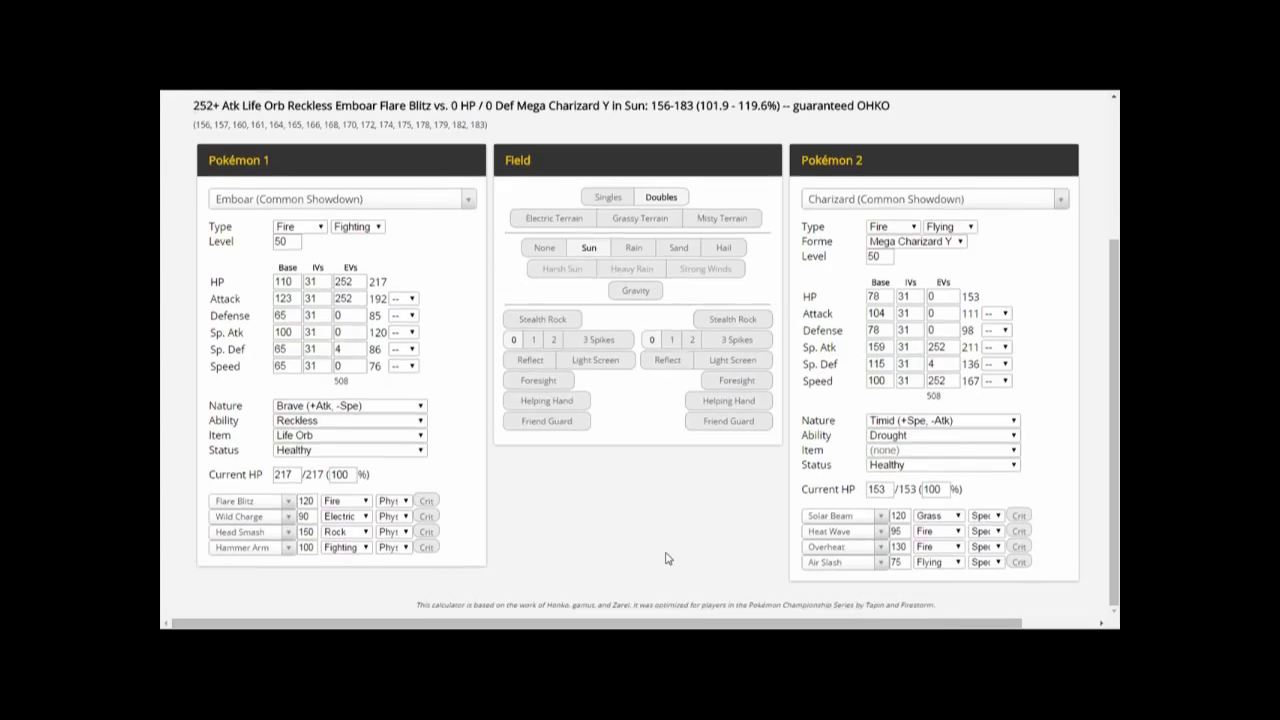